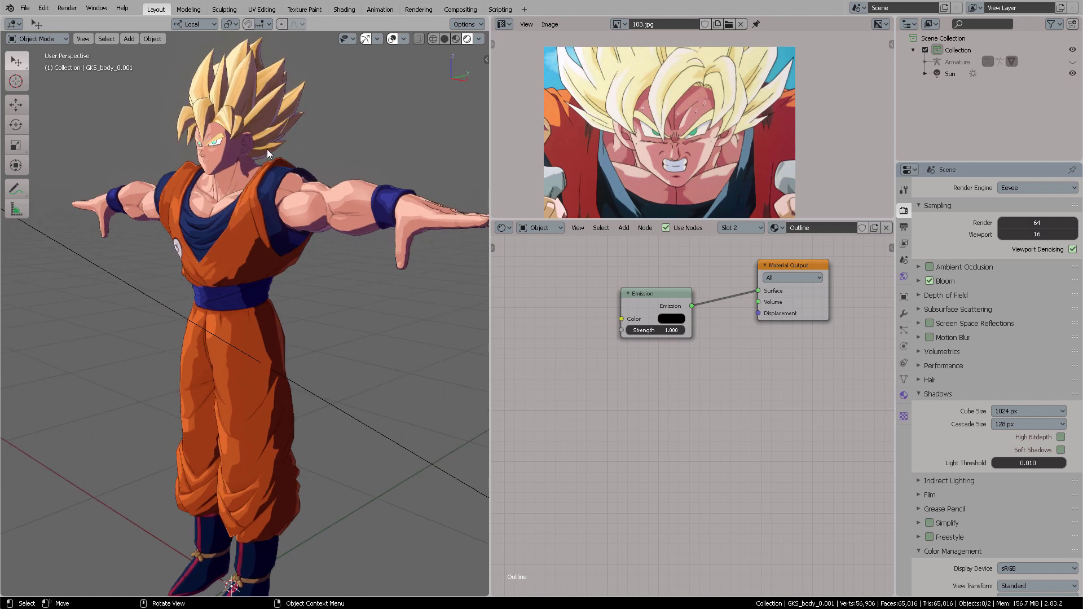
# Select the character's body mesh and display the full node tree of its DBZ_ShaderILM material
pyautogui.click(248, 154)
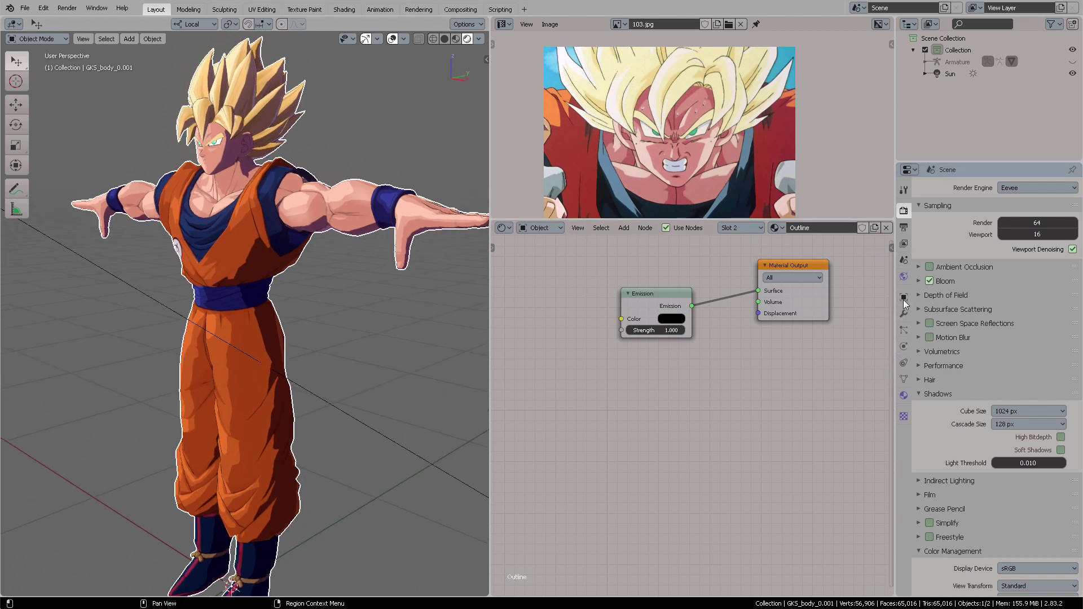
pyautogui.click(903, 395)
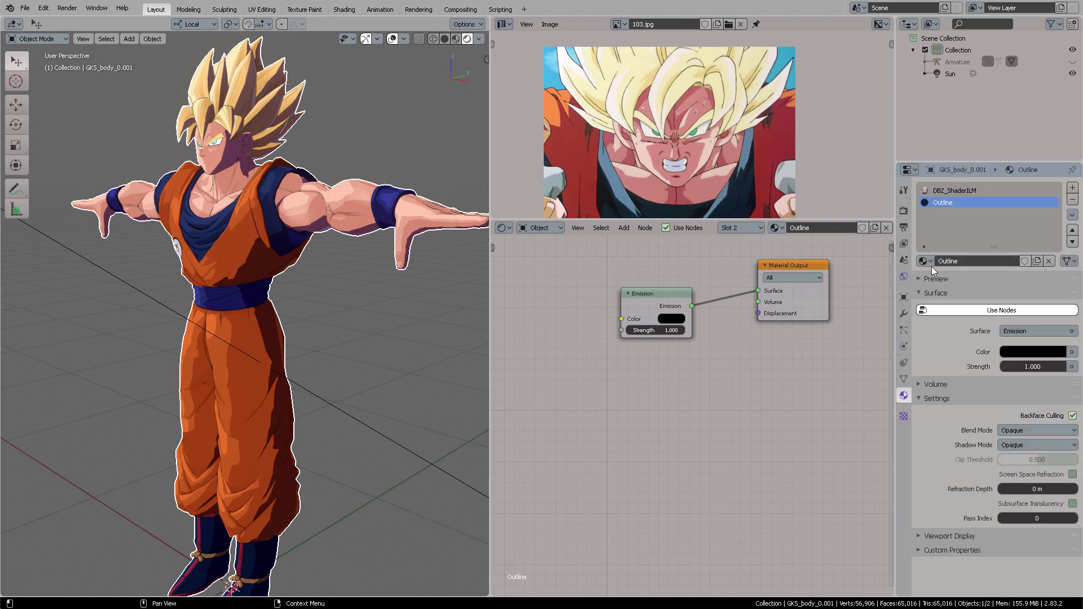
pyautogui.click(965, 190)
pyautogui.scroll(-3, 695, 378)
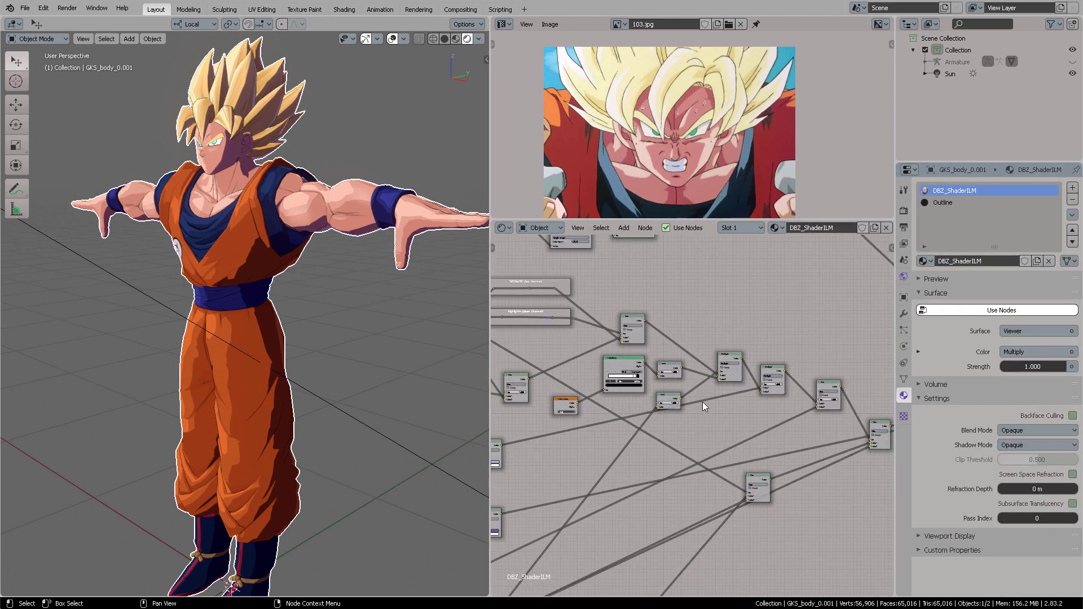
pyautogui.scroll(-4, 700, 403)
pyautogui.moveTo(695, 405)
pyautogui.mouseDown(button='middle')
pyautogui.moveTo(733, 389)
pyautogui.moveTo(693, 411)
pyautogui.mouseUp(button='middle')
pyautogui.moveTo(370, 228); pyautogui.dragTo(299, 255, button='middle')
pyautogui.moveTo(583, 388); pyautogui.dragTo(604, 381, button='middle')
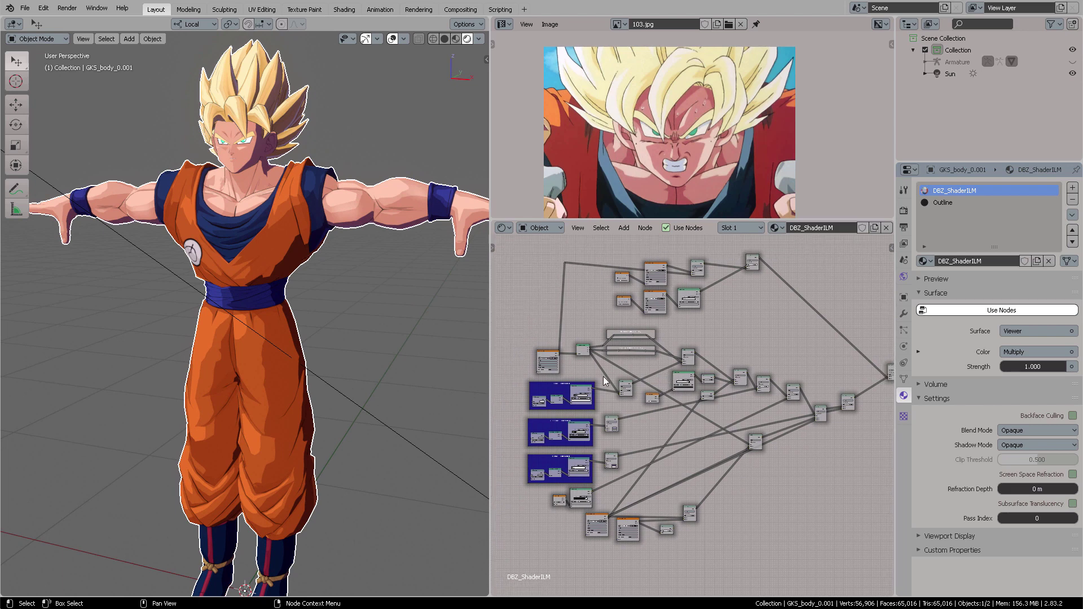
pyautogui.moveTo(675, 346)
pyautogui.mouseDown(button='middle')
pyautogui.moveTo(702, 343)
pyautogui.moveTo(661, 357)
pyautogui.mouseUp(button='middle')
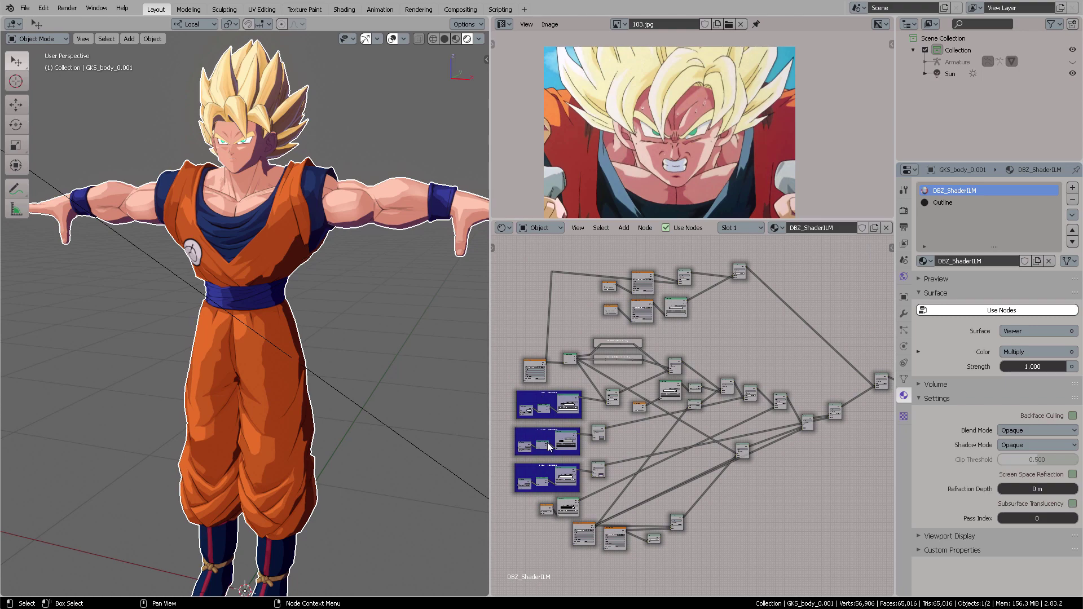
# Select the Sun light and rotate it about its local axes so the cast shadows move across the character
pyautogui.moveTo(308, 298); pyautogui.dragTo(338, 195, button='middle')
pyautogui.scroll(-4, 343, 193)
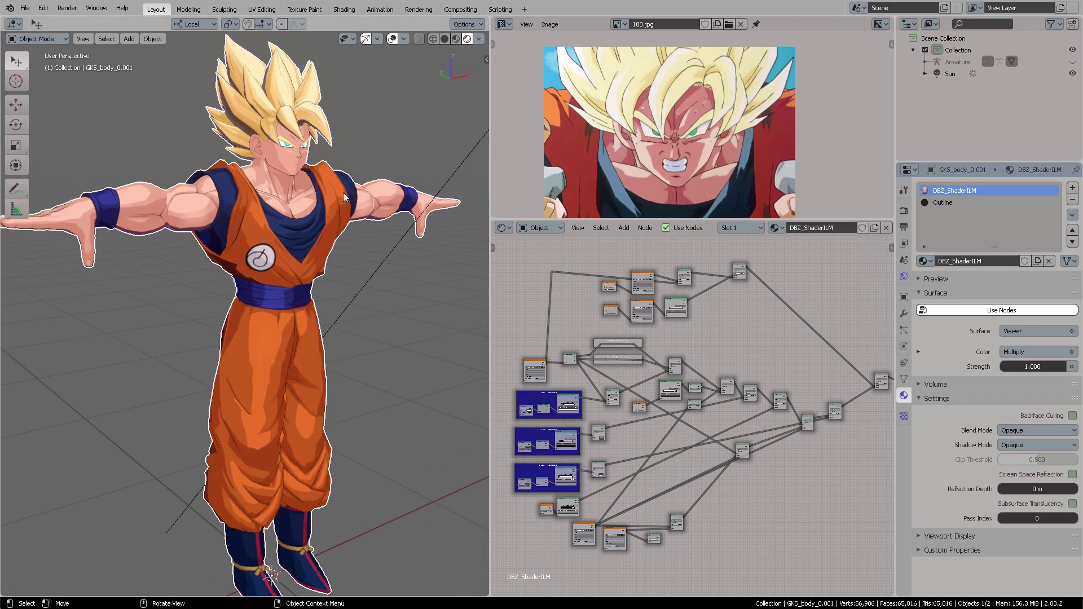
pyautogui.click(349, 170)
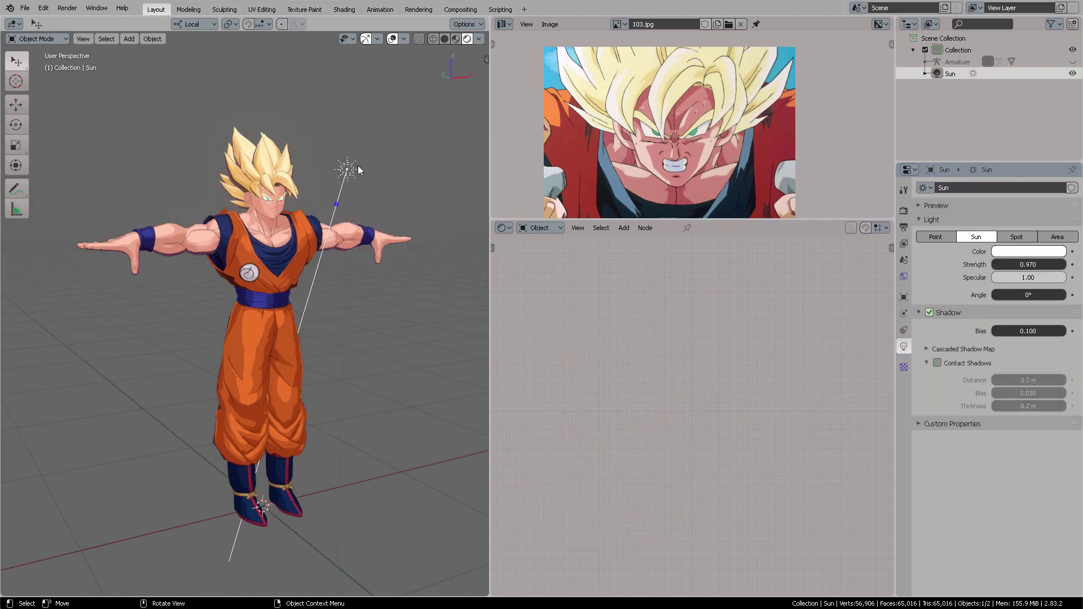
pyautogui.click(25, 123)
pyautogui.moveTo(316, 138); pyautogui.dragTo(384, 133, button='middle')
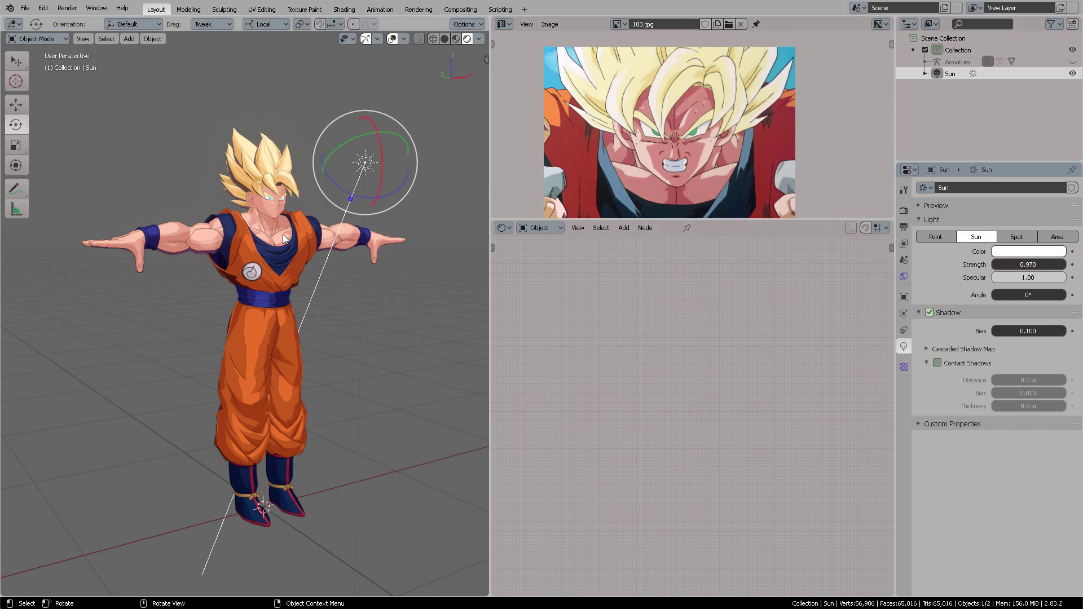
pyautogui.moveTo(284, 239); pyautogui.dragTo(293, 169, button='middle')
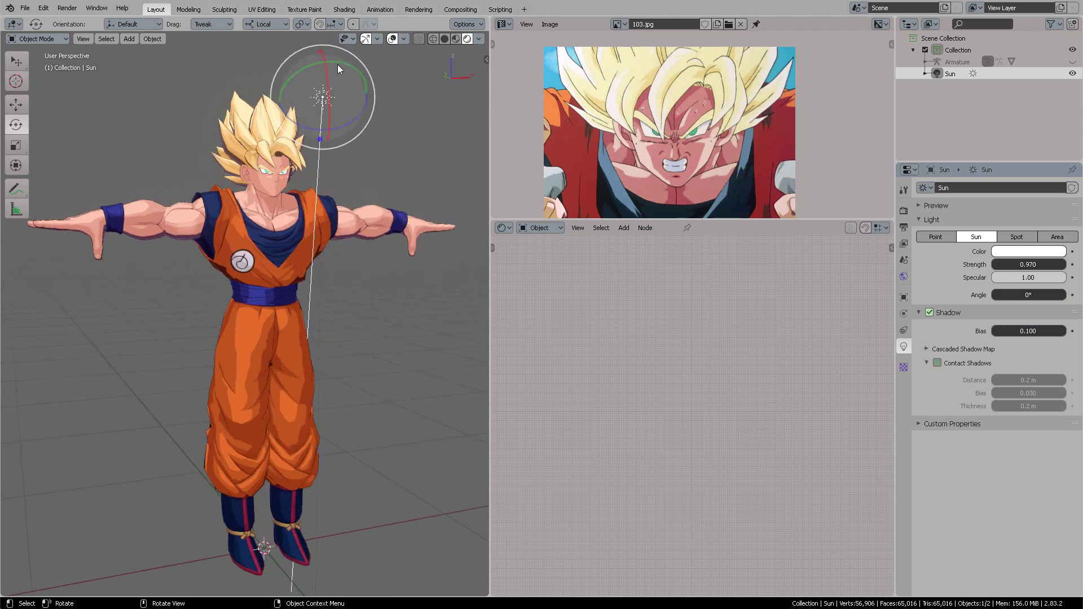
pyautogui.moveTo(337, 69); pyautogui.dragTo(354, 70)
pyautogui.moveTo(354, 70); pyautogui.dragTo(357, 128, button='middle')
pyautogui.scroll(3, 389, 130)
pyautogui.scroll(-4, 356, 129)
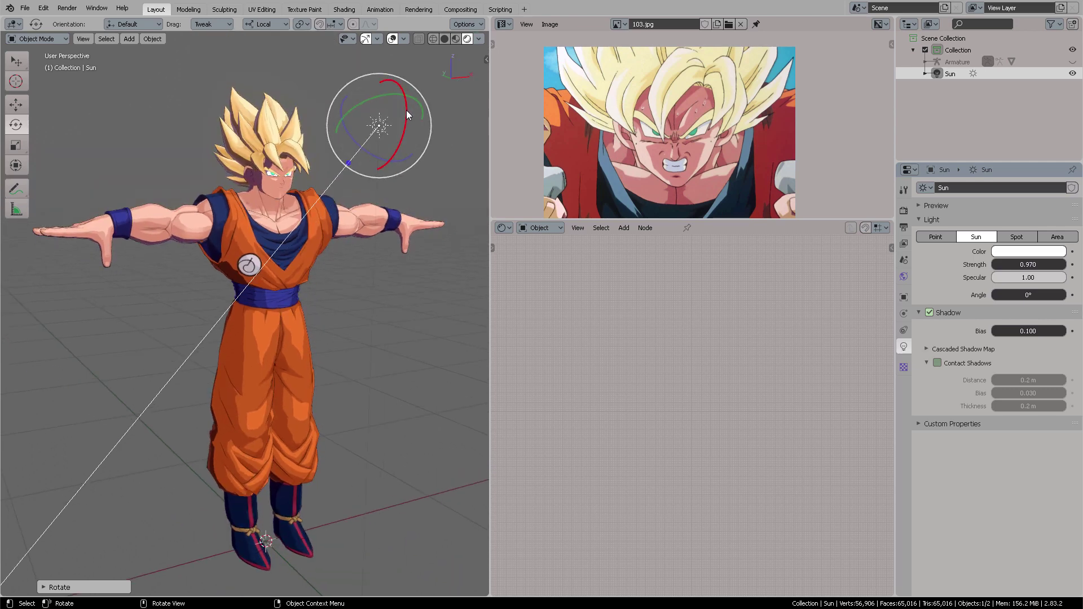
pyautogui.moveTo(407, 112)
pyautogui.mouseDown()
pyautogui.moveTo(393, 94)
pyautogui.moveTo(389, 108)
pyautogui.mouseUp()
pyautogui.moveTo(323, 144); pyautogui.dragTo(353, 158, button='middle')
pyautogui.scroll(3, 366, 159)
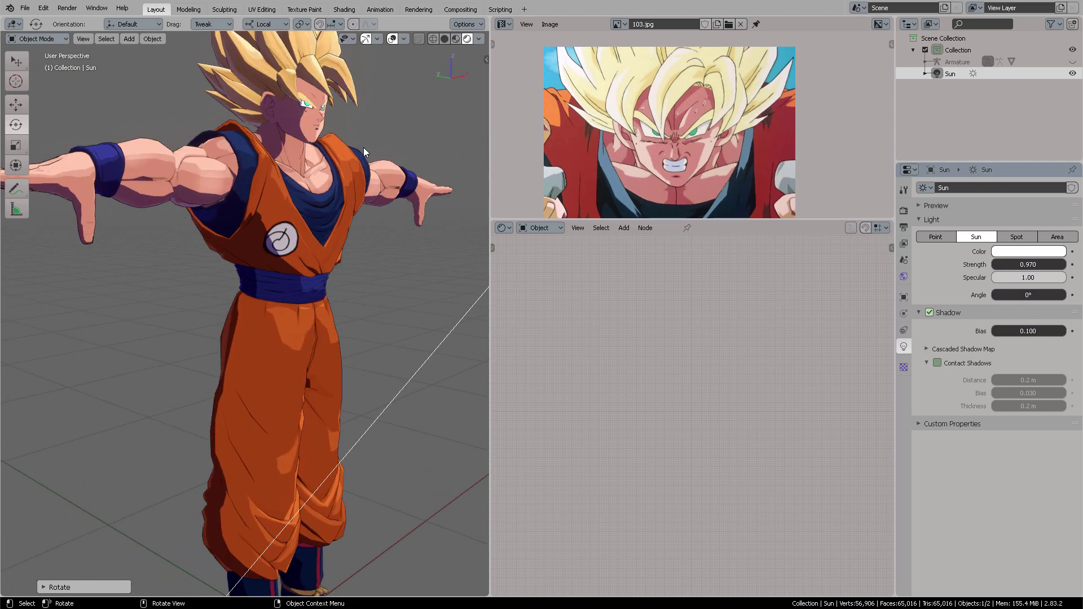
# Widen the 3D viewport to give the character model more room
pyautogui.moveTo(489, 135); pyautogui.dragTo(620, 153)
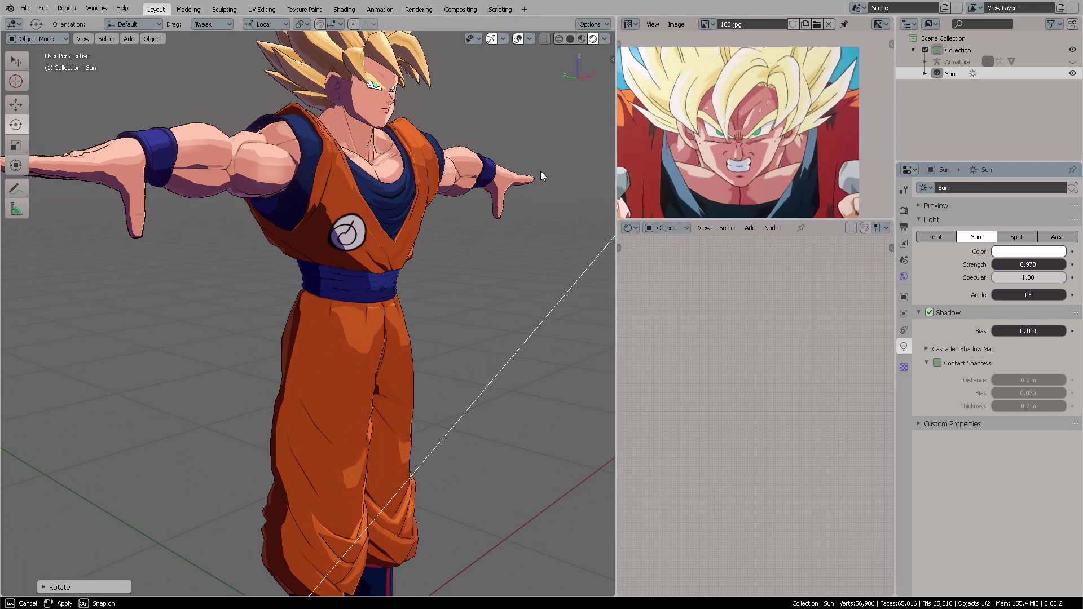
pyautogui.scroll(-2, 520, 194)
pyautogui.keyDown('shift'); pyautogui.moveTo(482, 200); pyautogui.dragTo(385, 188, button='middle'); pyautogui.keyUp('shift')
# Try High Bitdepth shadows in the render settings, compare the shading on the character, and disable the option again
pyautogui.click(904, 212)
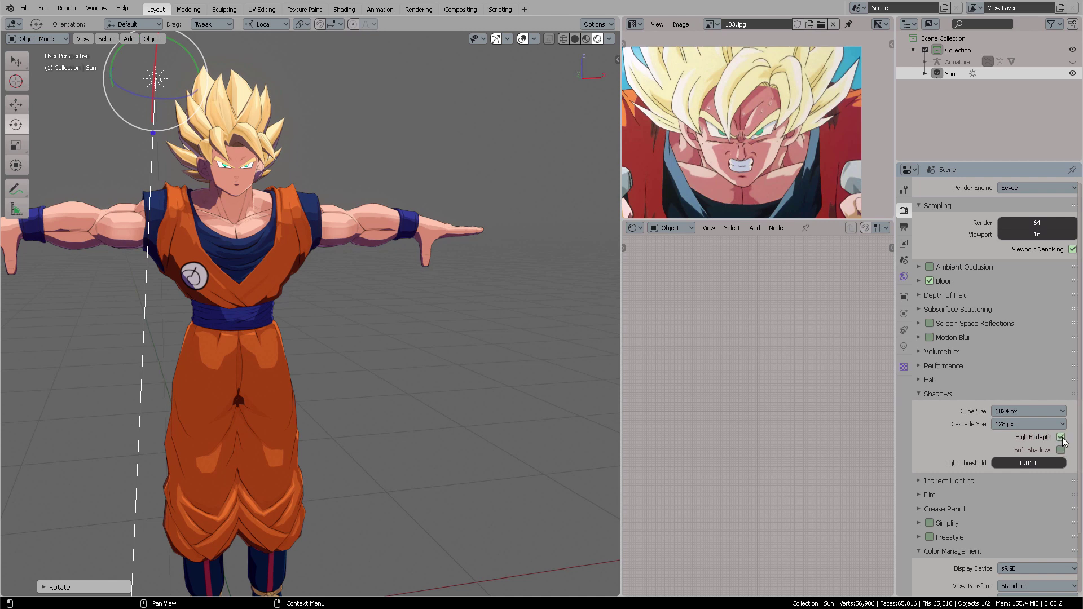
pyautogui.moveTo(380, 286); pyautogui.dragTo(406, 290, button='middle')
pyautogui.scroll(4, 382, 238)
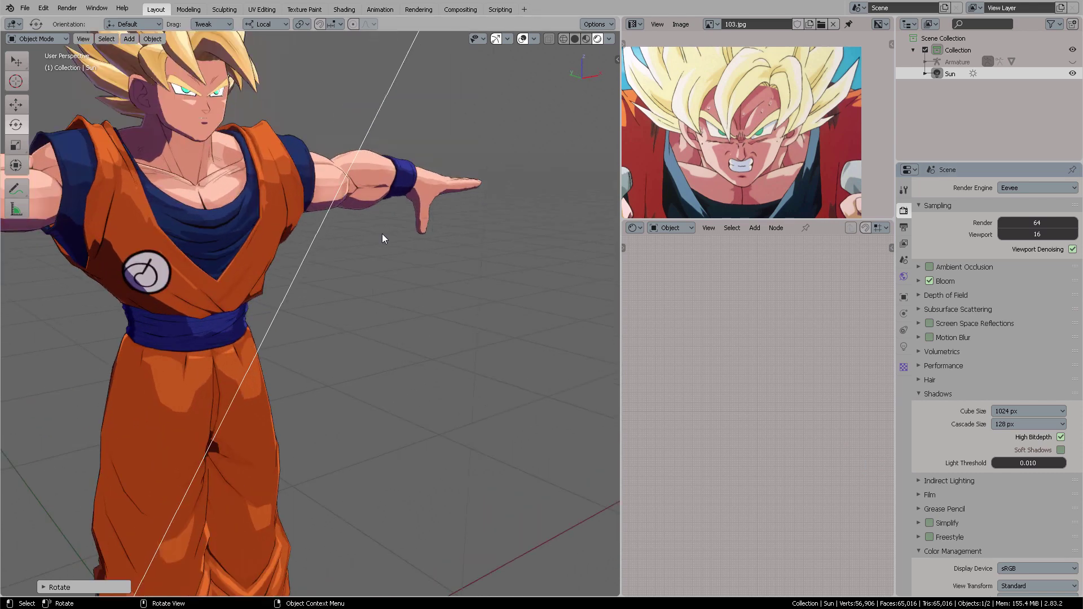
pyautogui.scroll(-3, 382, 233)
pyautogui.moveTo(346, 193); pyautogui.dragTo(374, 229, button='middle')
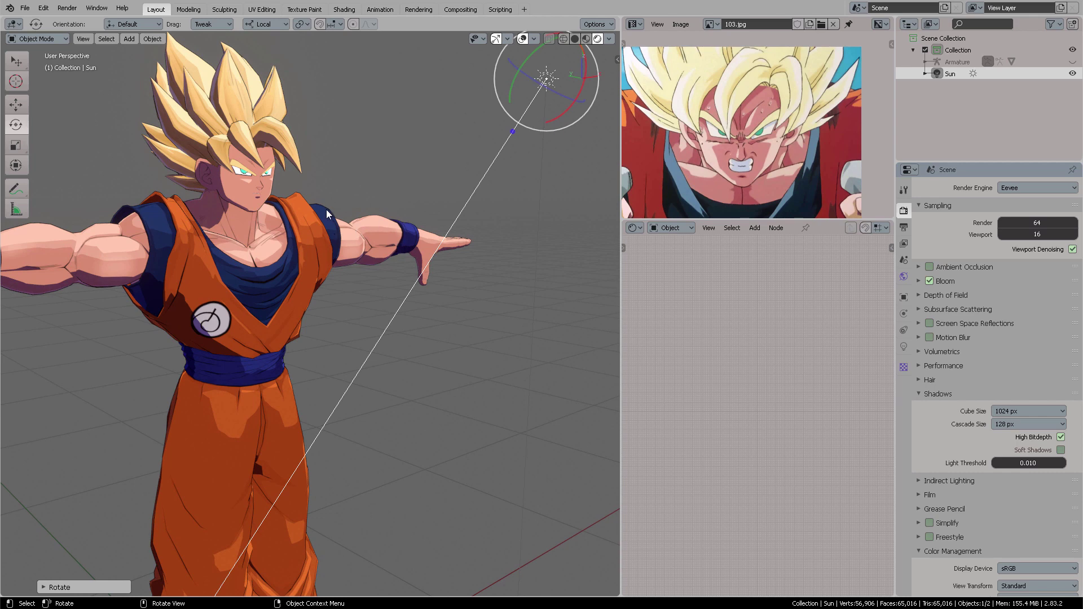
pyautogui.moveTo(326, 208); pyautogui.dragTo(389, 235, button='middle')
pyautogui.click(1060, 438)
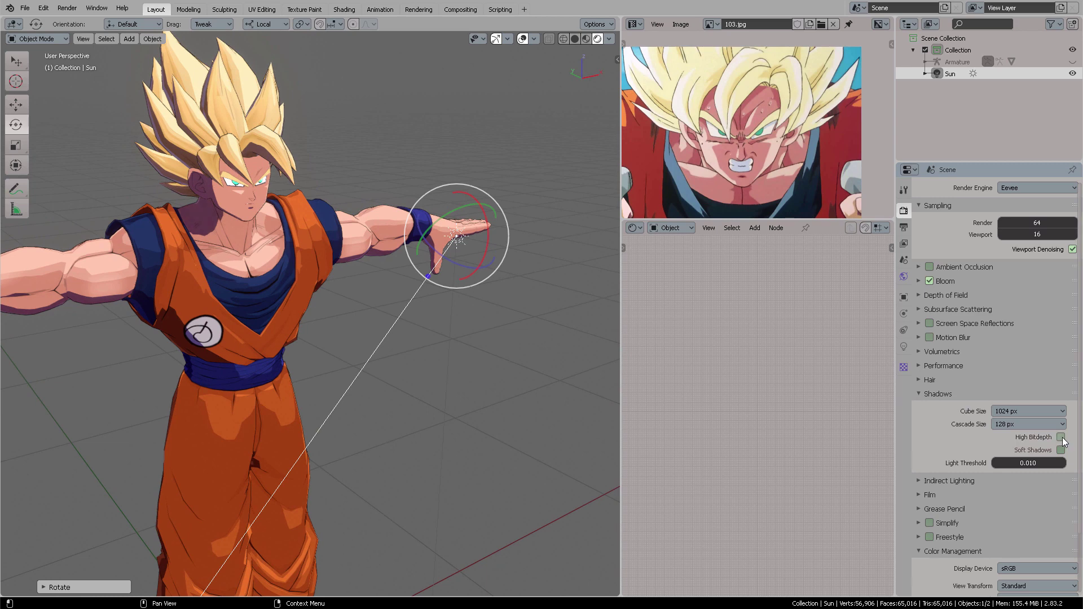
# Set the View Transform in the scene's color management to Filmic
pyautogui.scroll(-3, 1034, 418)
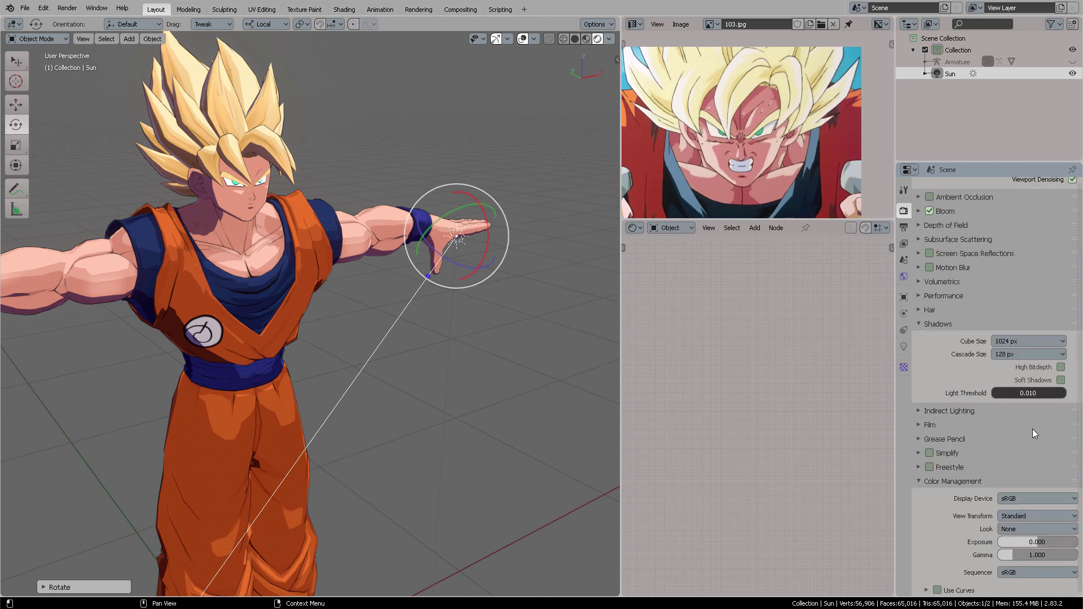
pyautogui.click(1034, 496)
pyautogui.click(1027, 513)
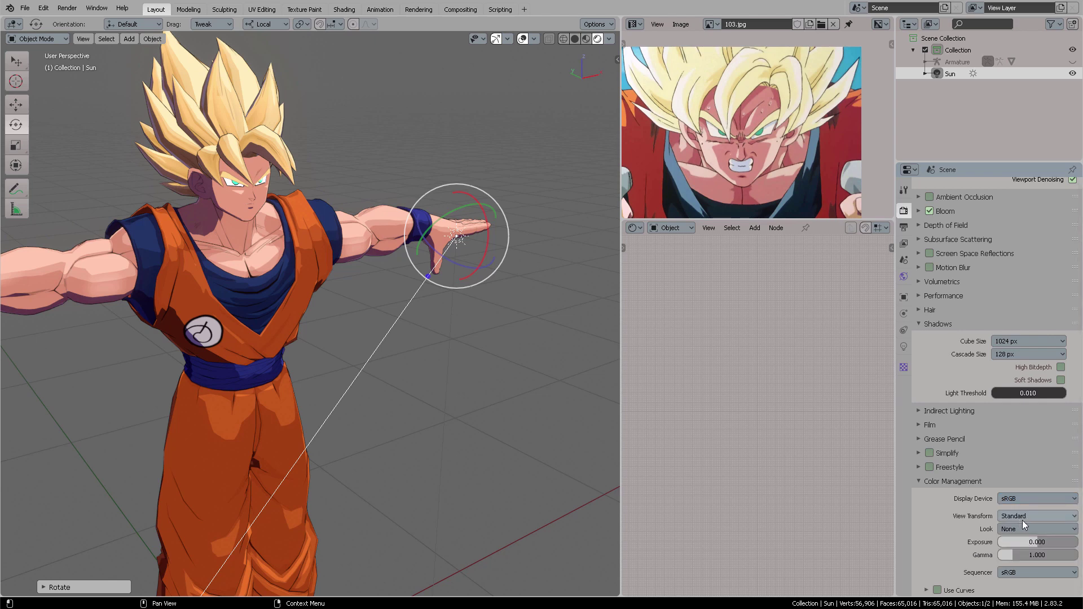
pyautogui.click(1034, 516)
pyautogui.click(1032, 518)
pyautogui.click(1031, 520)
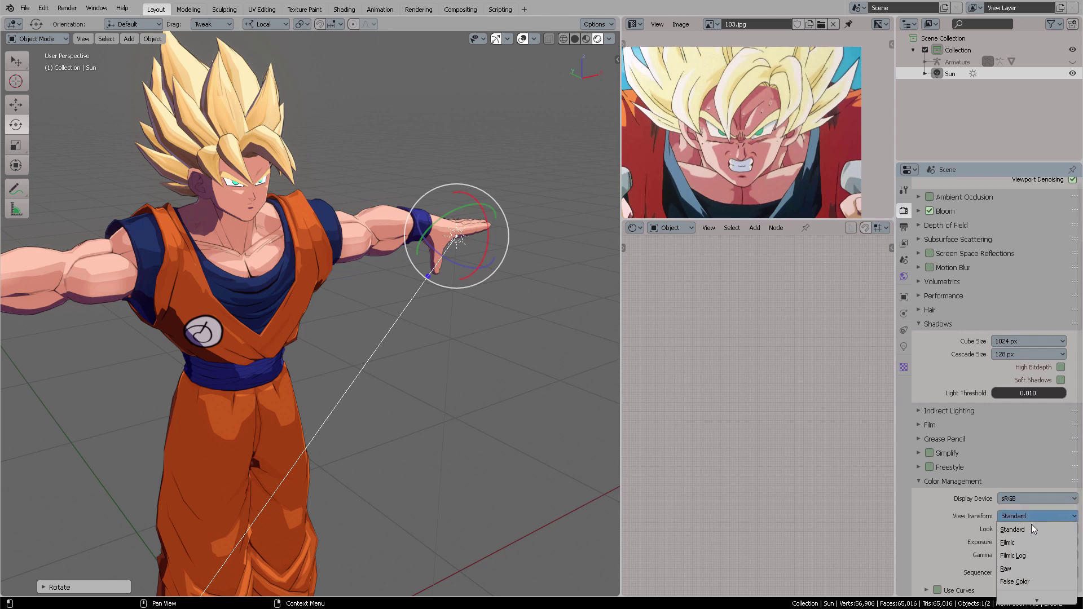
pyautogui.click(1027, 542)
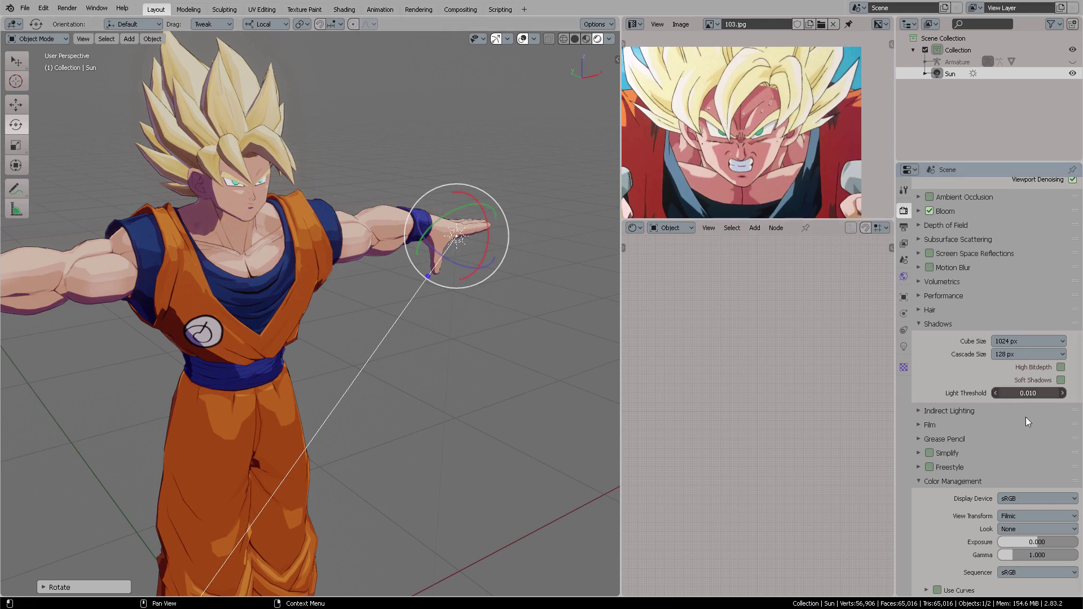
# Set the color management View Transform back to Standard
pyautogui.click(1053, 516)
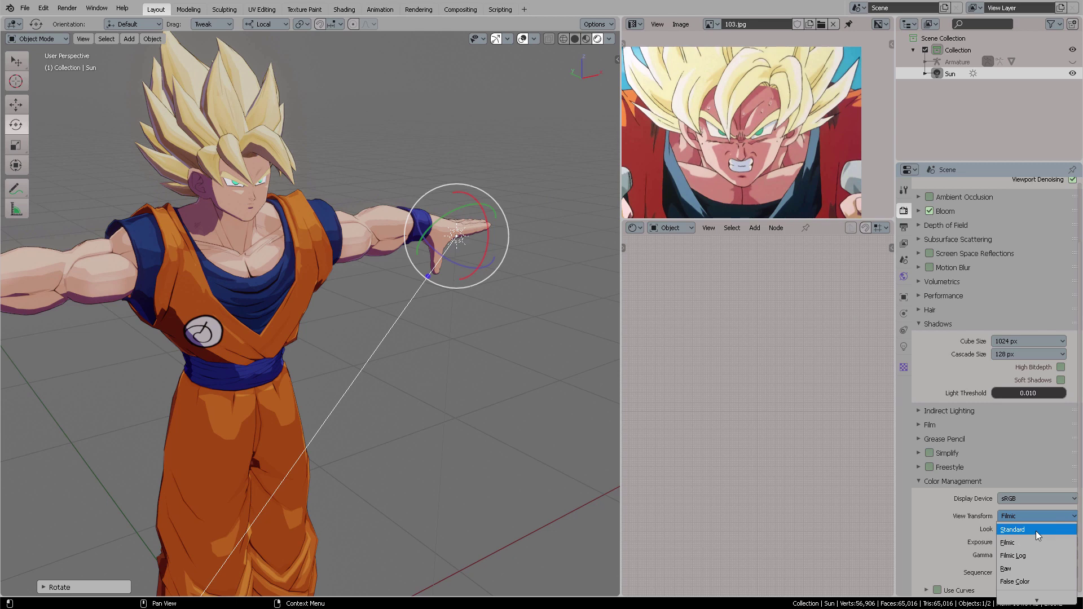
pyautogui.click(1036, 530)
pyautogui.moveTo(273, 210); pyautogui.dragTo(286, 151, button='middle')
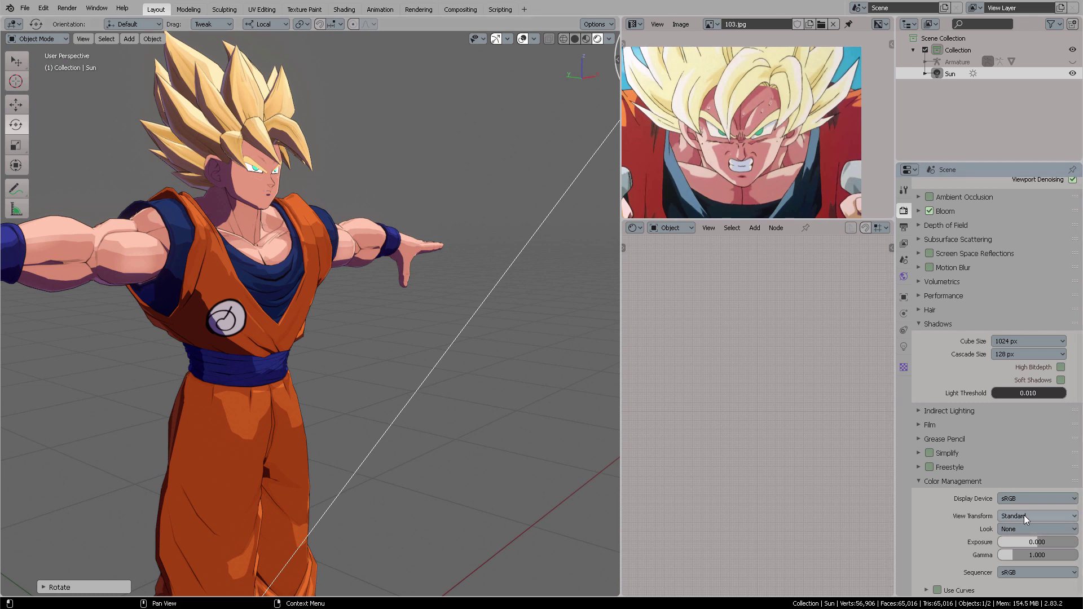
pyautogui.click(1039, 516)
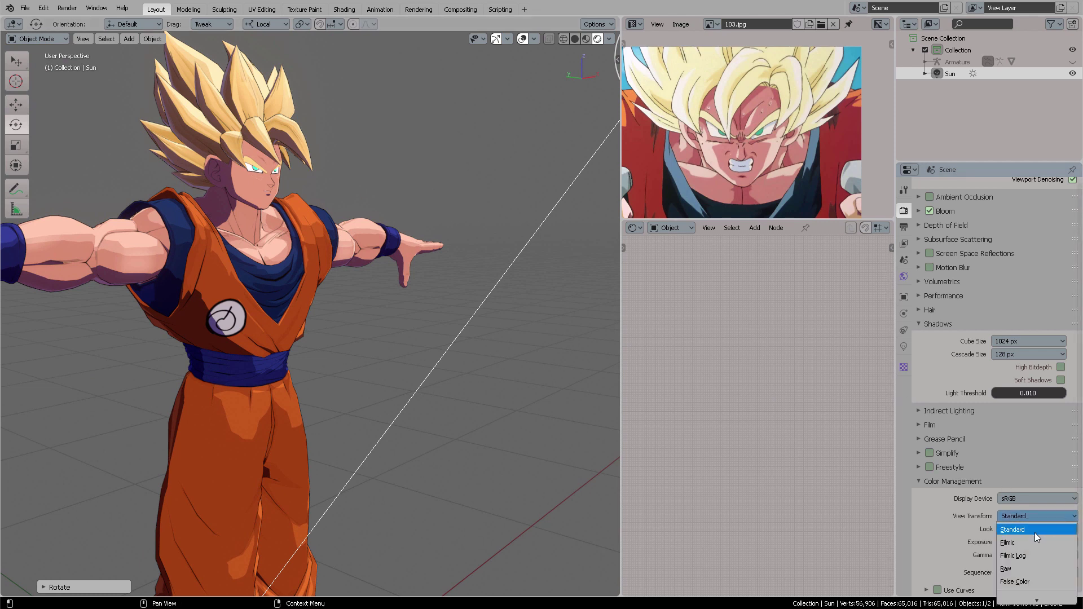
pyautogui.click(1038, 533)
pyautogui.scroll(-8, 1029, 528)
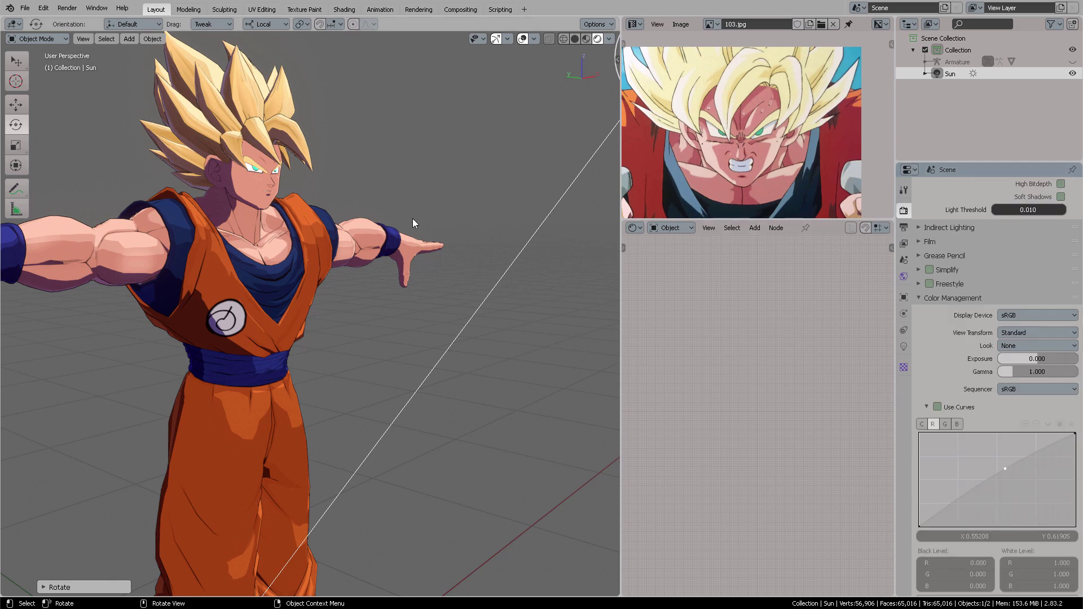
# Brighten the World background color to a medium gray to lighten the scene and the character's shading
pyautogui.moveTo(412, 218); pyautogui.dragTo(455, 219, button='middle')
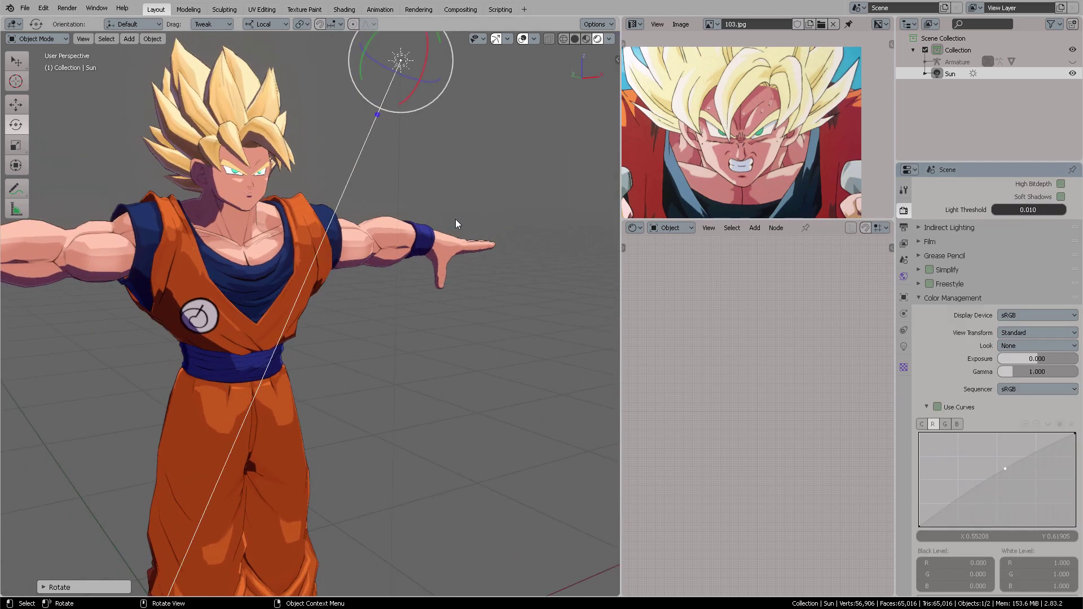
pyautogui.click(904, 347)
pyautogui.click(905, 275)
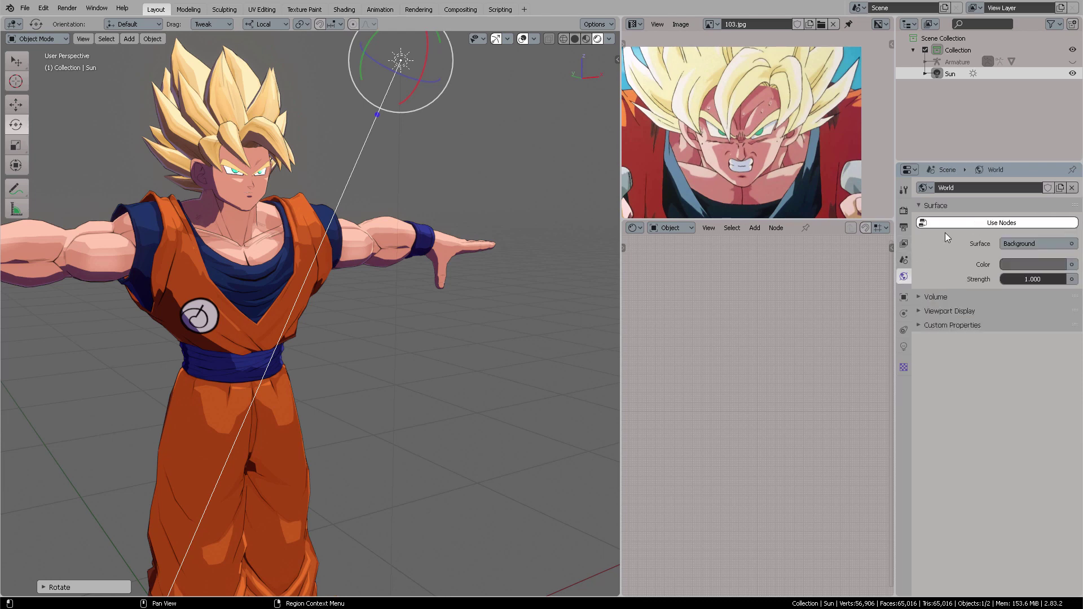
pyautogui.click(1031, 264)
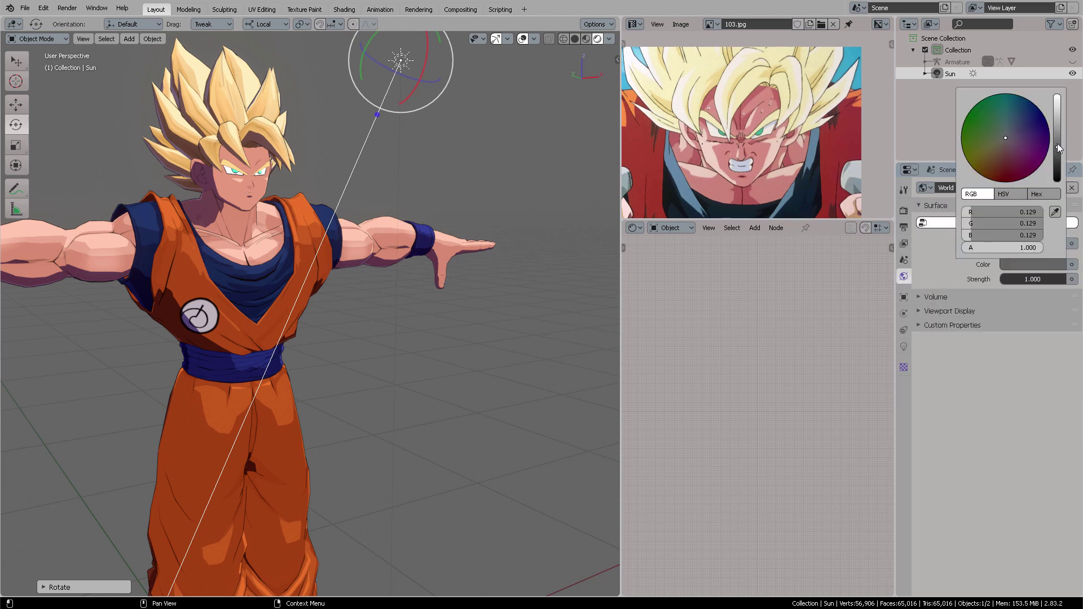
pyautogui.moveTo(1058, 150); pyautogui.dragTo(1058, 129)
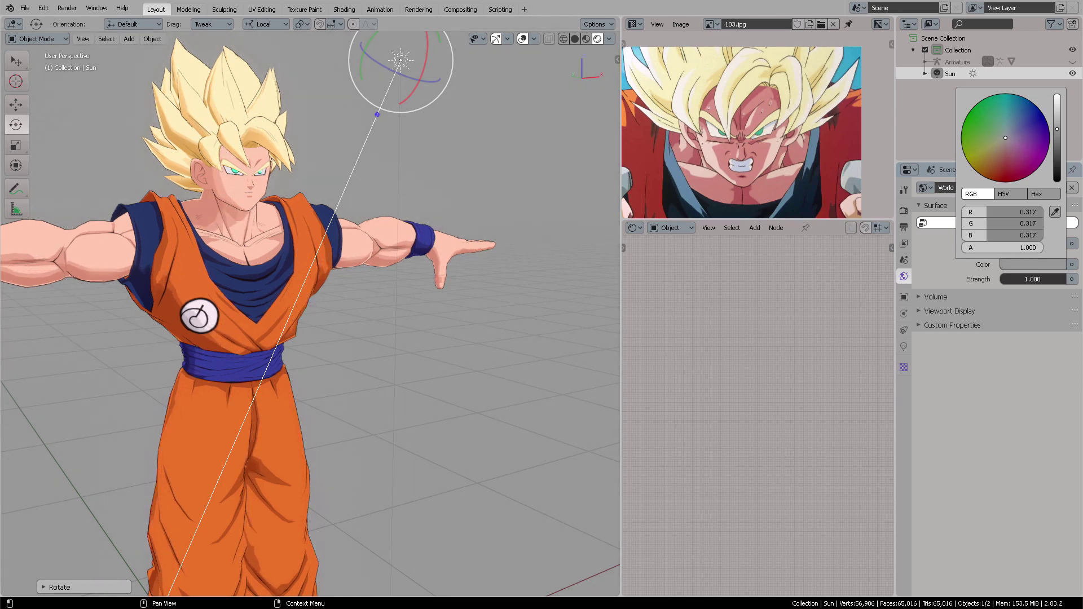
pyautogui.moveTo(1058, 129); pyautogui.dragTo(1057, 162)
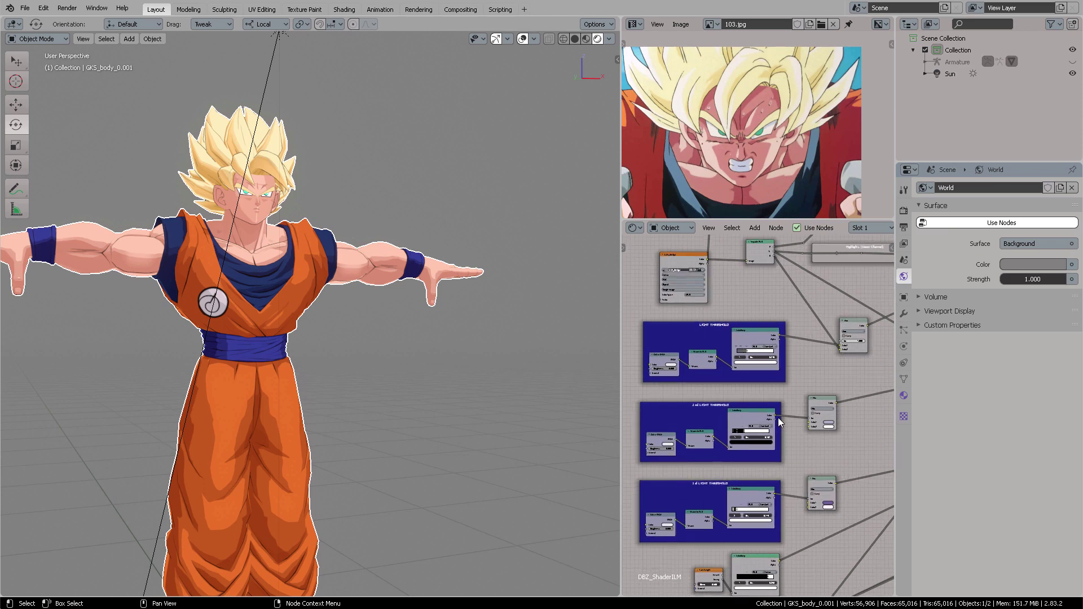
# Examine the Mix node with the purple Color1 that follows the lowest light threshold frame in the shader
pyautogui.moveTo(792, 477); pyautogui.dragTo(790, 381, button='middle')
pyautogui.scroll(3, 790, 381)
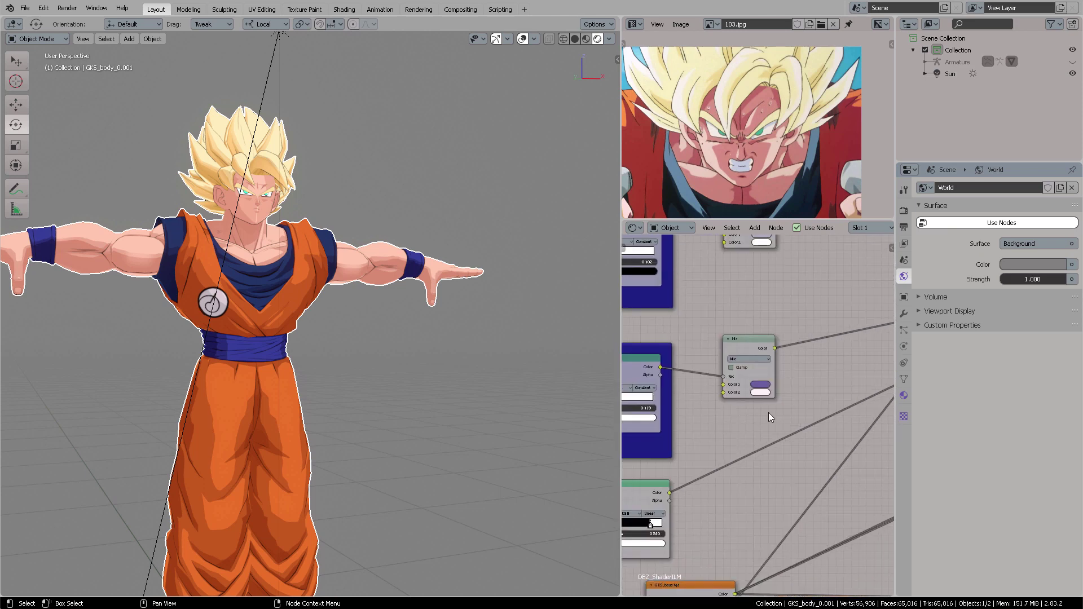
pyautogui.moveTo(455, 273); pyautogui.dragTo(427, 307, button='middle')
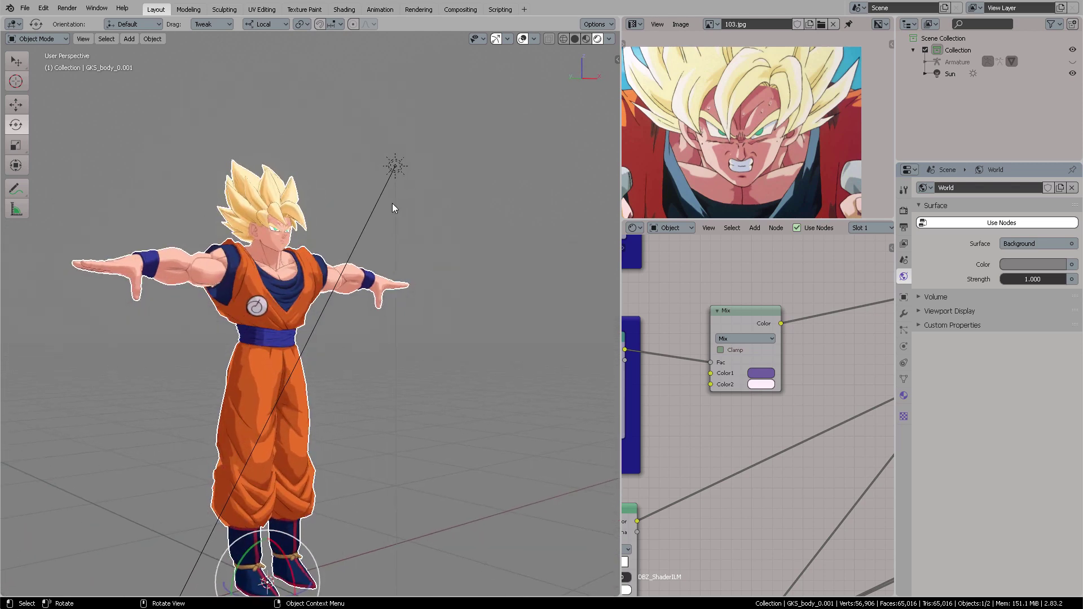
# Select the Sun light and display its light settings
pyautogui.click(397, 166)
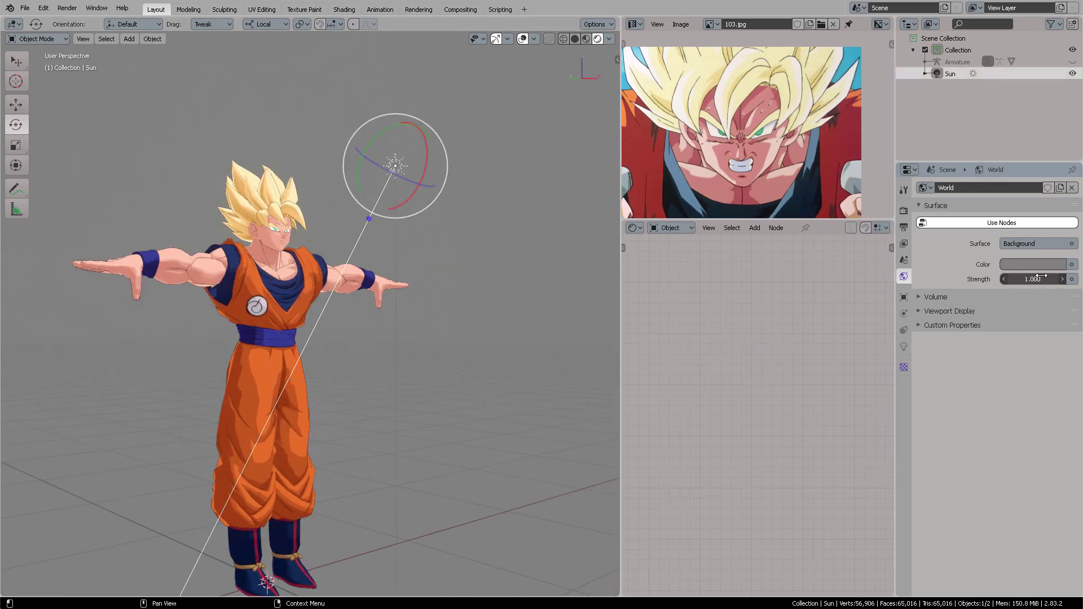
pyautogui.click(904, 347)
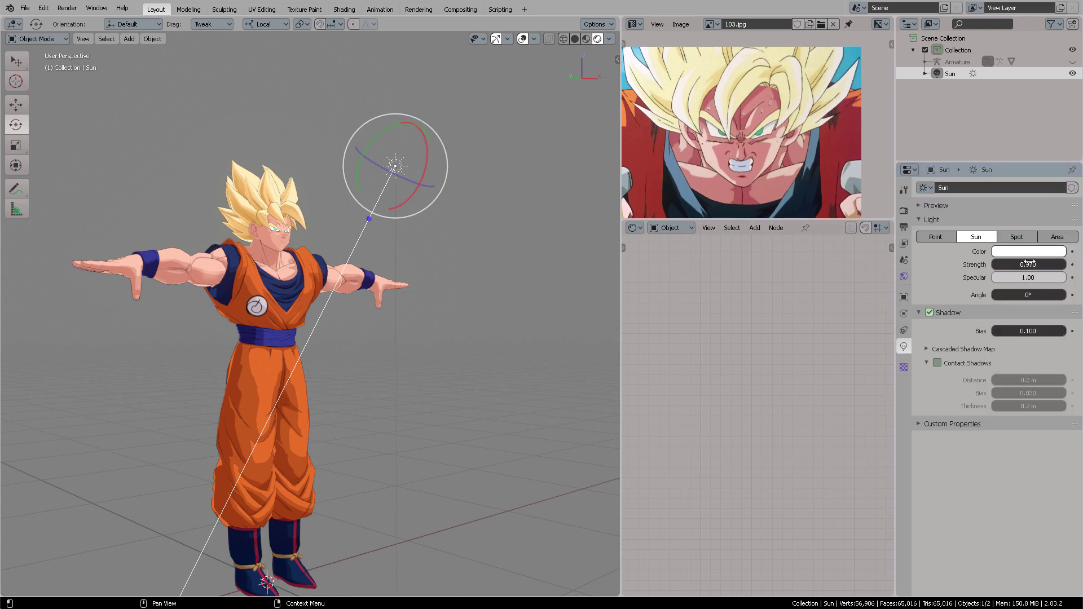
pyautogui.moveTo(369, 256); pyautogui.dragTo(268, 291, button='middle')
# Select the character body and change the Mix node's Color1 to a pinkish purple, about R 0.348, G 0.200, B 0.343
pyautogui.click(268, 291)
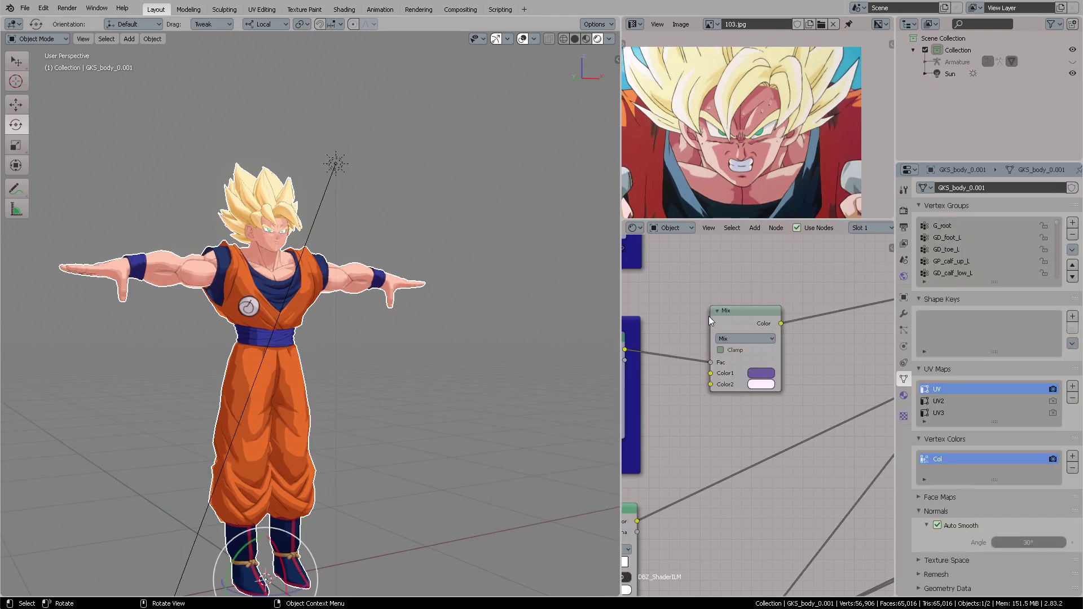
pyautogui.moveTo(785, 328); pyautogui.dragTo(814, 296, button='middle')
pyautogui.click(791, 341)
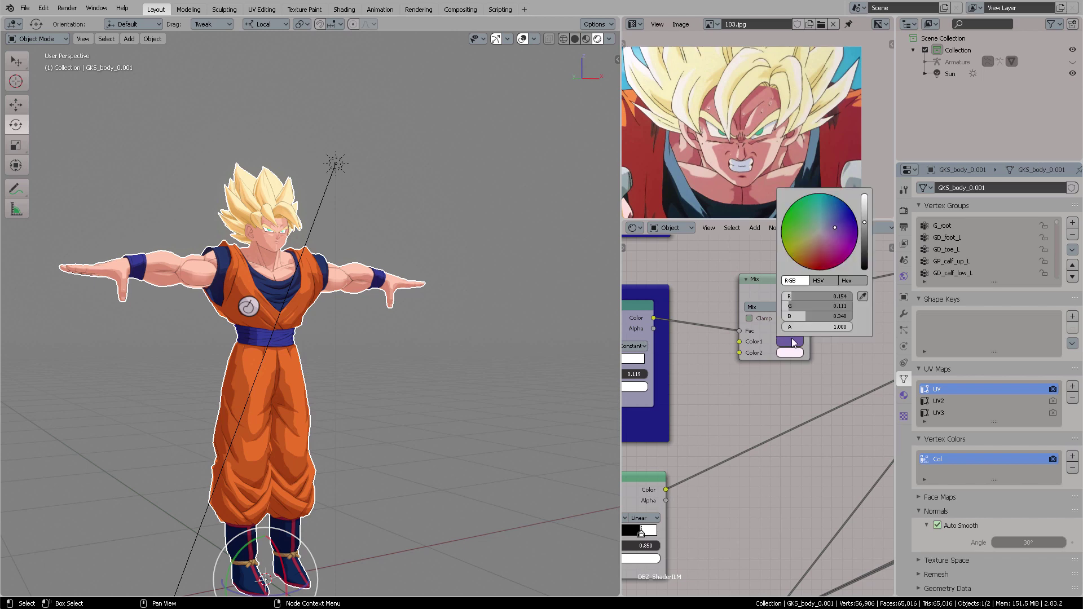
pyautogui.moveTo(835, 228); pyautogui.dragTo(825, 255)
pyautogui.scroll(4, 421, 304)
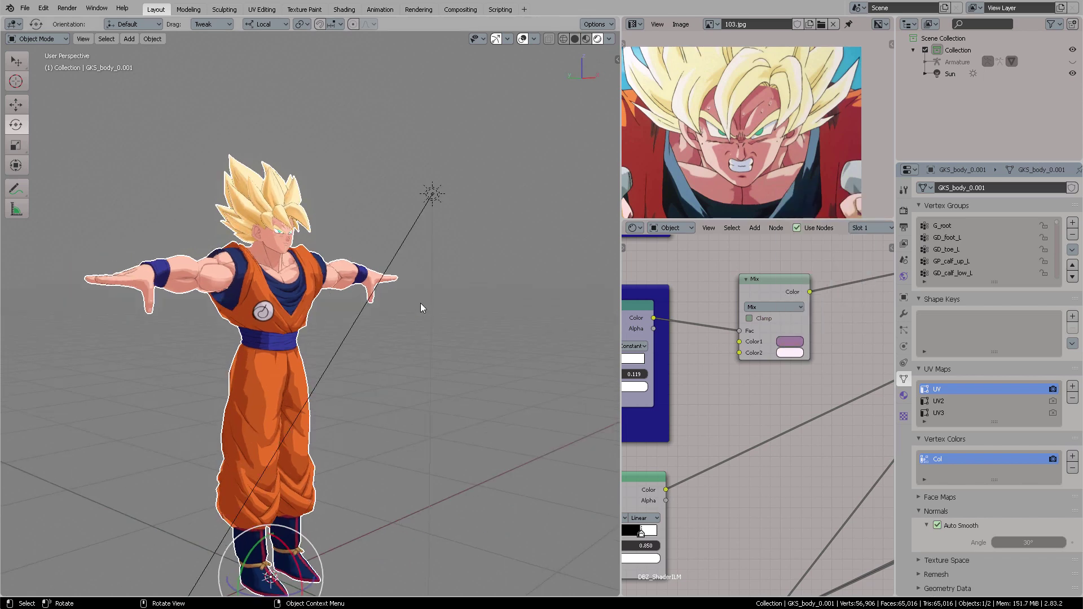
# Darken the World background color to a gray with R, G and B at 0.125
pyautogui.click(536, 83)
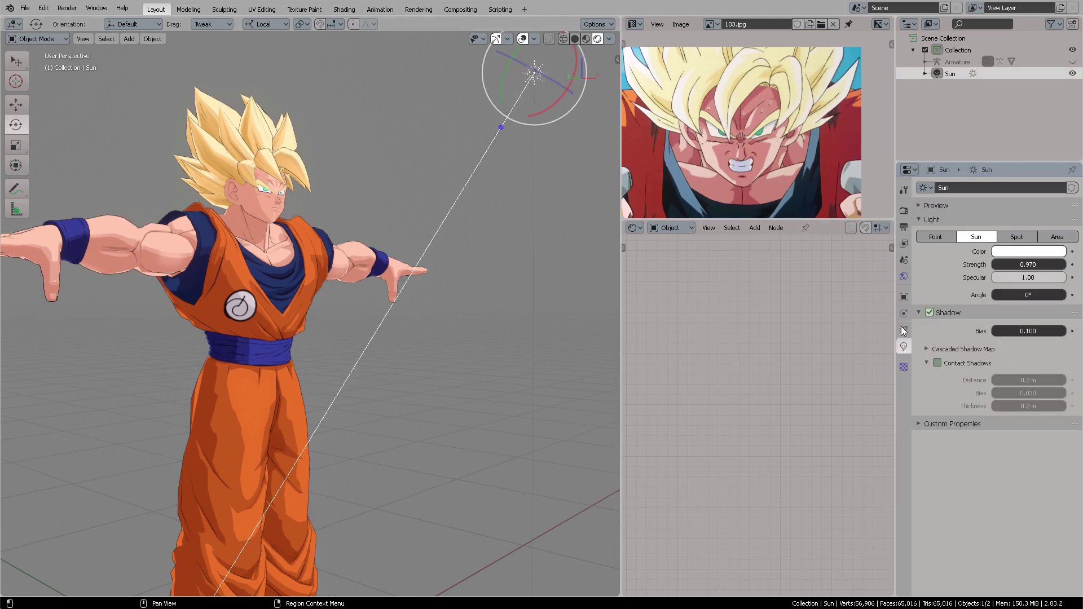
pyautogui.click(904, 276)
pyautogui.click(1045, 265)
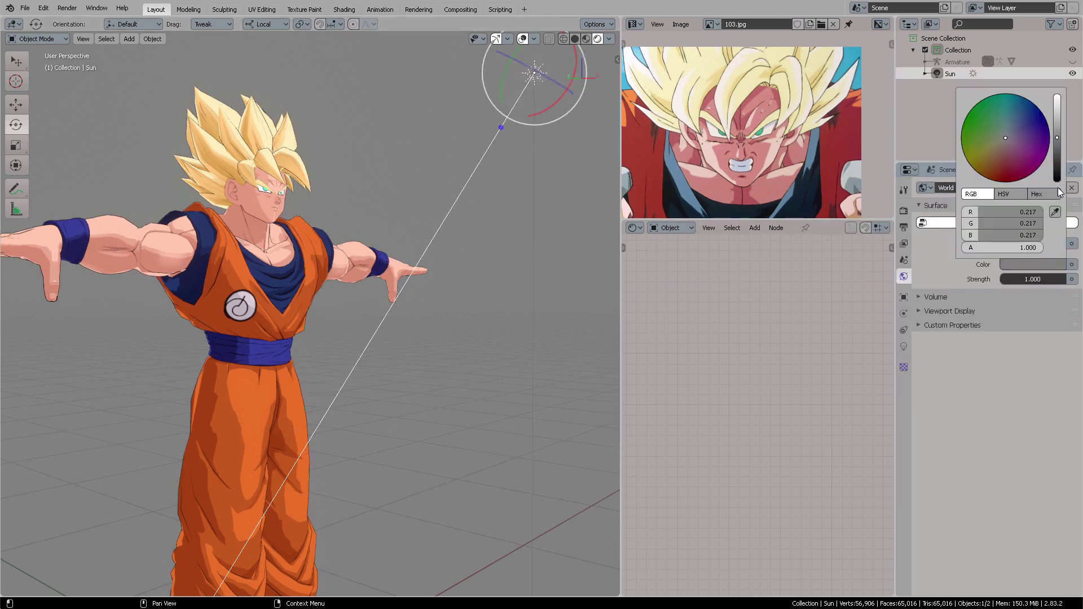
pyautogui.moveTo(1059, 140); pyautogui.dragTo(1057, 147)
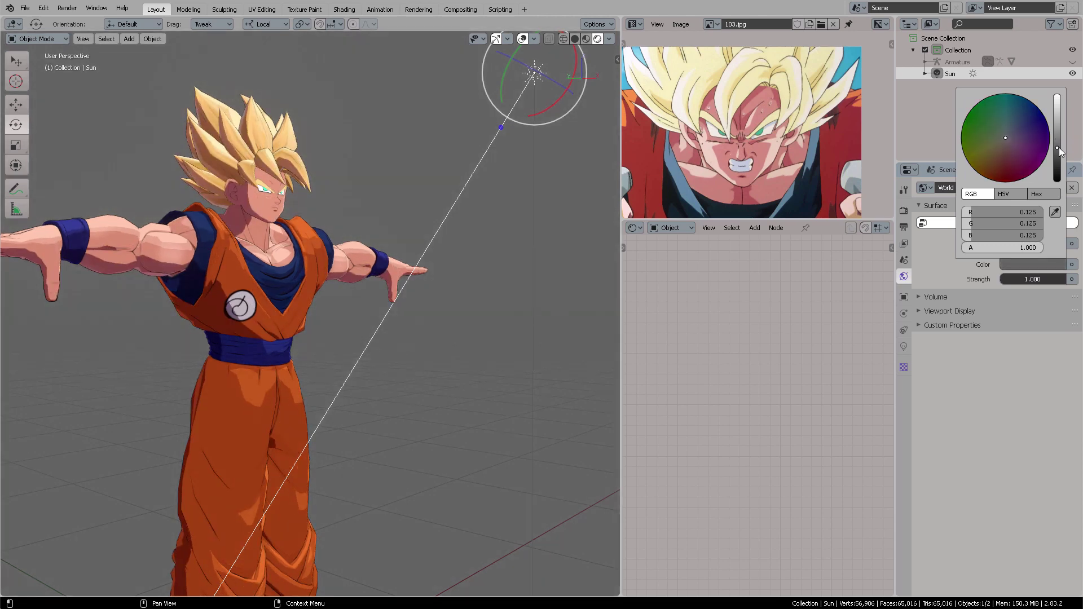
# On the character's Mix node, set Color1 to blue (R 0.034, G 0.157, B 0.348) and Color2 to pale yellow
pyautogui.click(257, 246)
pyautogui.moveTo(774, 420); pyautogui.dragTo(726, 415, button='middle')
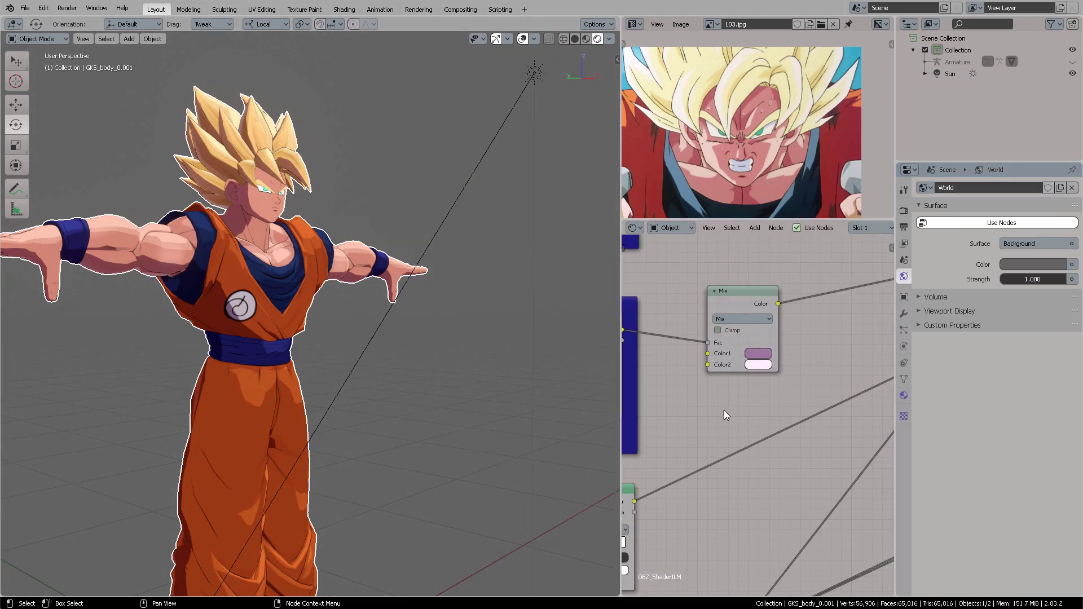
pyautogui.click(758, 352)
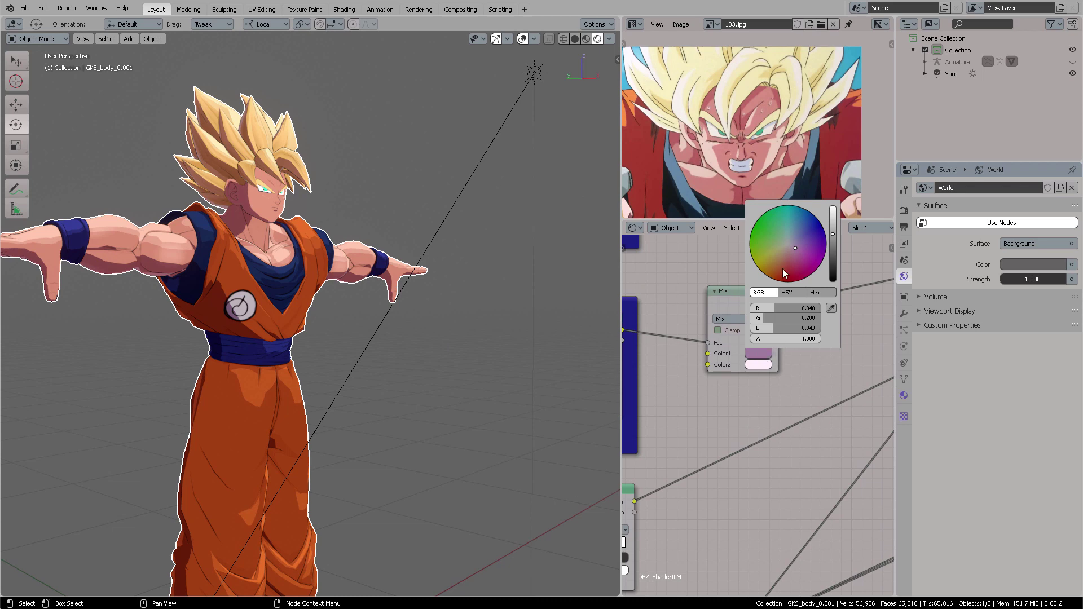
pyautogui.moveTo(797, 248); pyautogui.dragTo(799, 224)
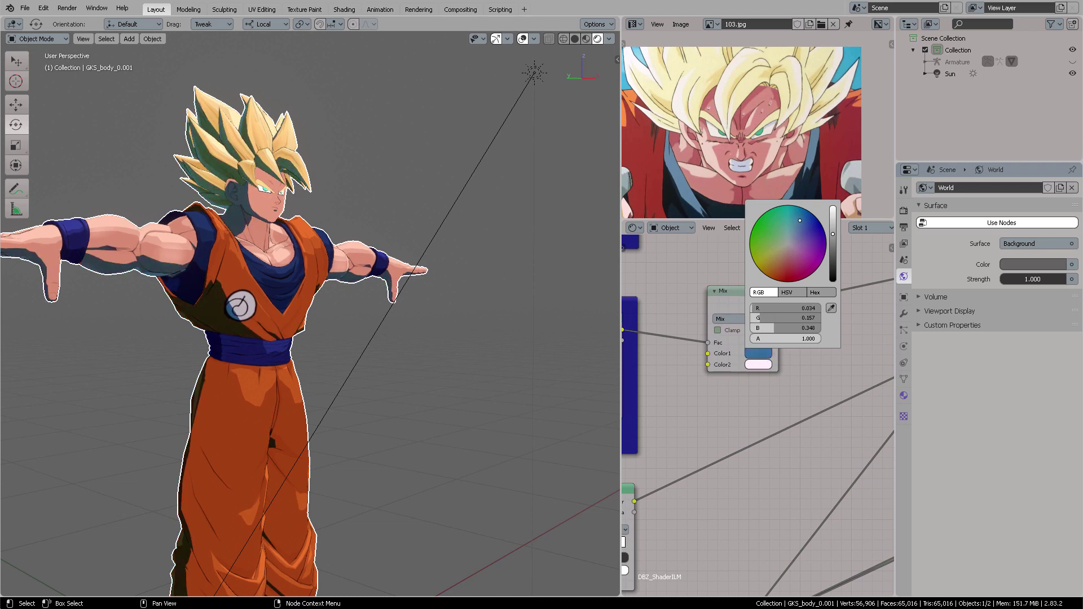
pyautogui.moveTo(552, 289); pyautogui.dragTo(408, 303, button='middle')
pyautogui.scroll(5, 390, 290)
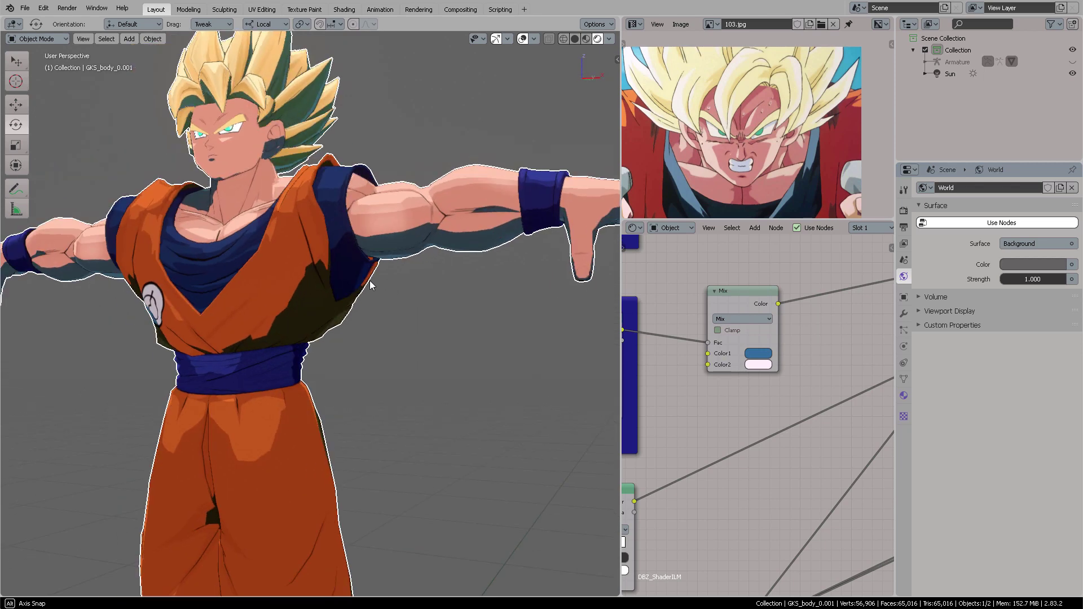
pyautogui.click(765, 367)
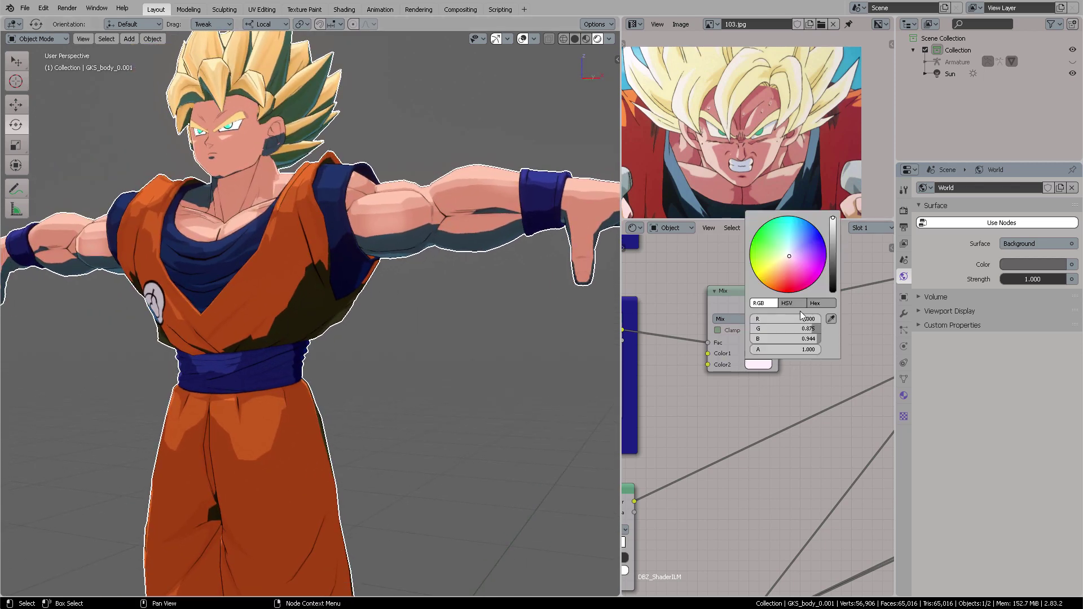
pyautogui.moveTo(791, 261); pyautogui.dragTo(774, 262)
# Select the Sun light and examine its color and strength settings alongside the tinted character
pyautogui.moveTo(341, 185); pyautogui.dragTo(424, 127, button='middle')
pyautogui.click(426, 104)
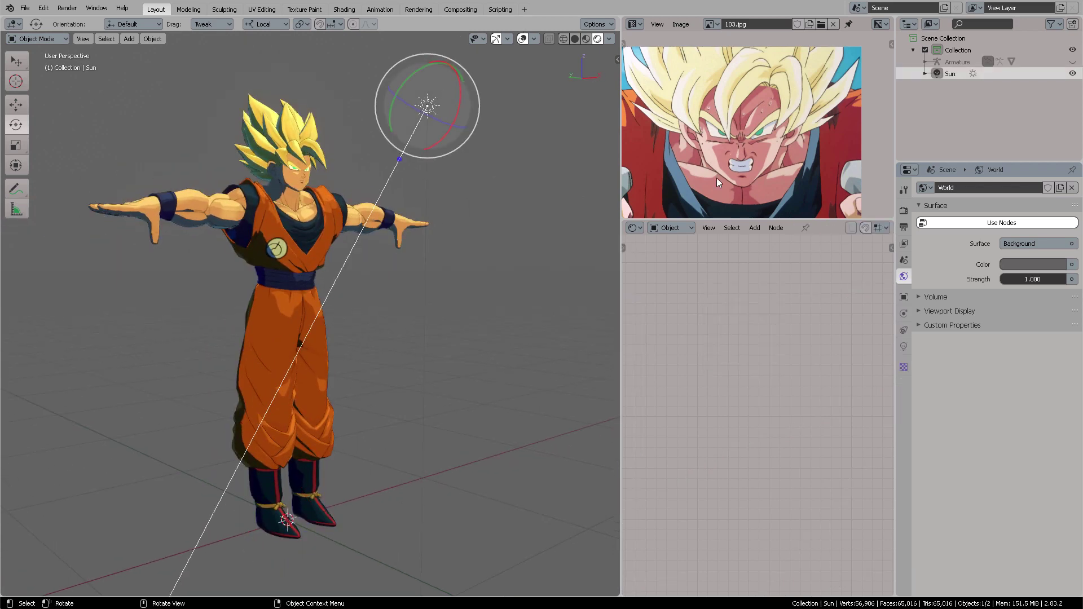
pyautogui.click(904, 346)
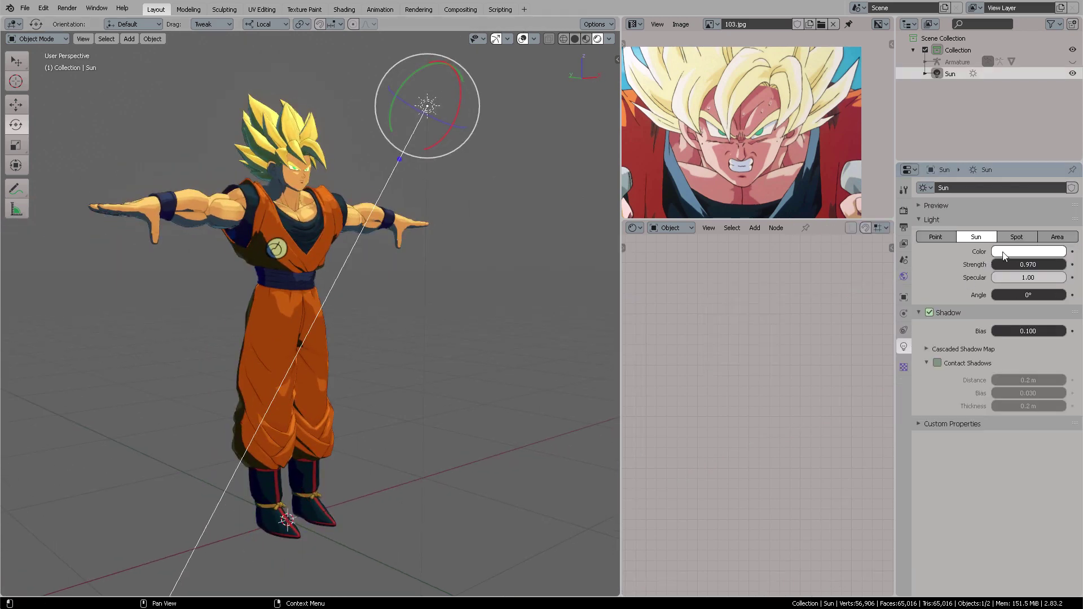
pyautogui.moveTo(1018, 266)
pyautogui.mouseDown()
pyautogui.moveTo(1063, 266)
pyautogui.moveTo(1016, 265)
pyautogui.mouseUp()
pyautogui.moveTo(441, 265); pyautogui.dragTo(429, 239, button='middle')
# Reselect the character and set the Mix node's Color1 to magenta-purple and Color2 to a very pale, near-white yellow
pyautogui.click(298, 208)
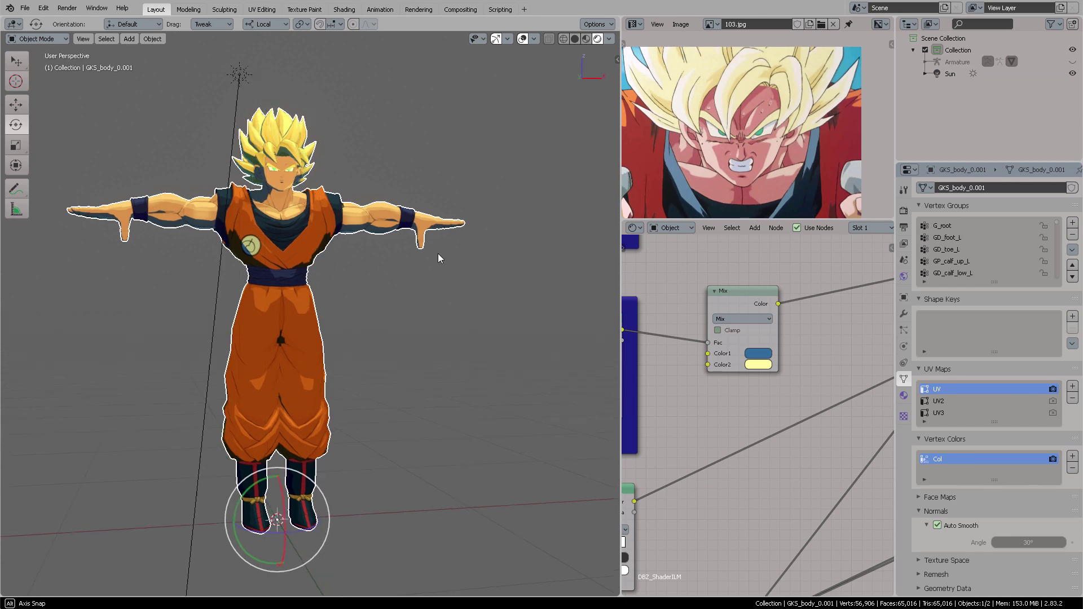
pyautogui.moveTo(755, 378); pyautogui.dragTo(734, 386, button='middle')
pyautogui.moveTo(384, 322); pyautogui.dragTo(401, 286, button='middle')
pyautogui.scroll(5, 395, 311)
pyautogui.click(756, 356)
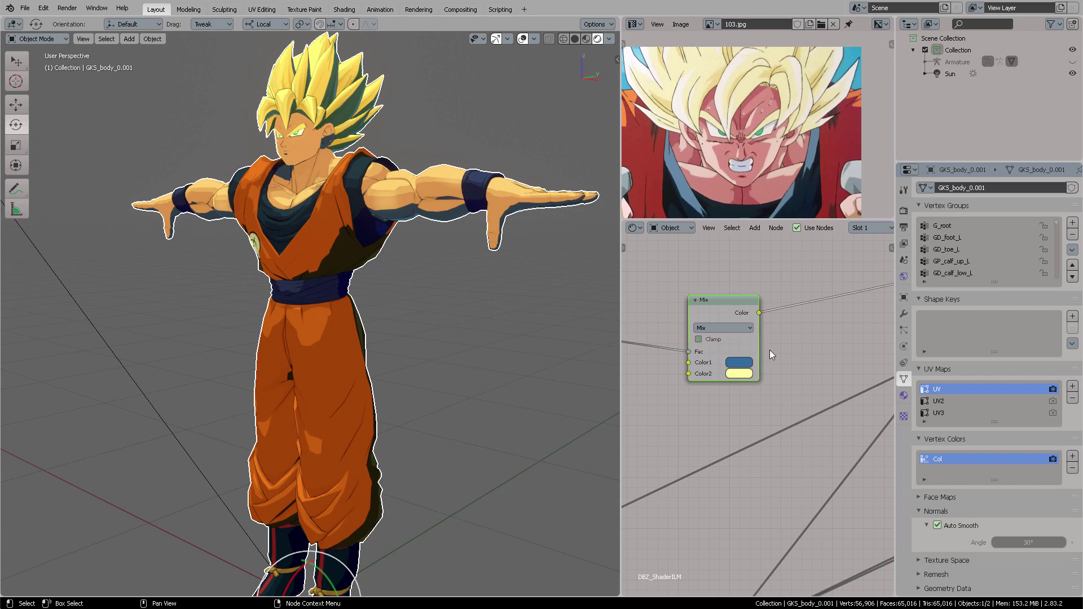
pyautogui.click(739, 362)
pyautogui.click(774, 252)
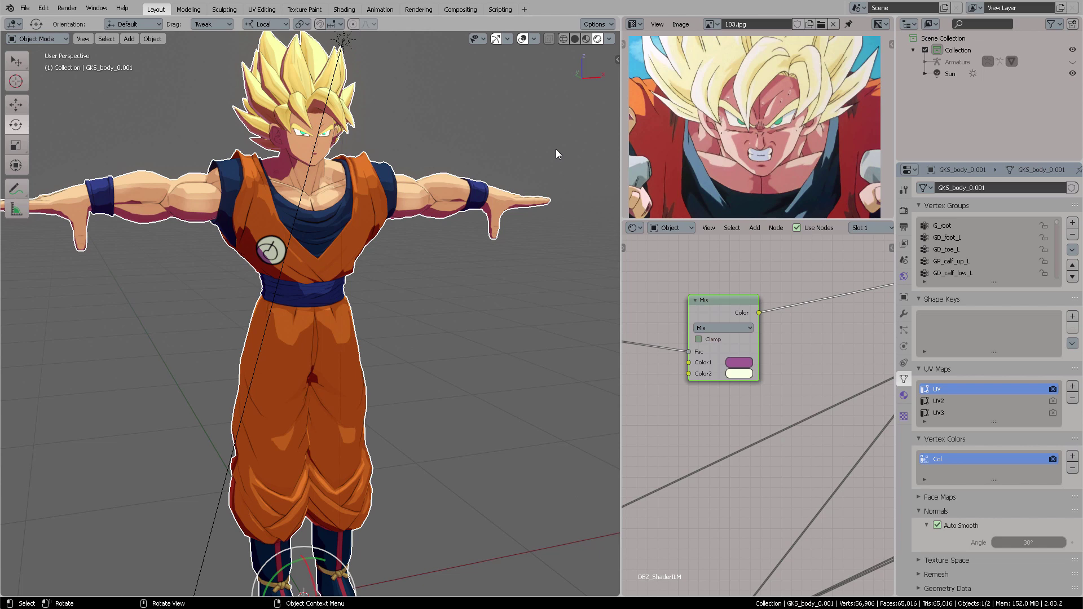
# Select the Sun light and rotate it to a shallower angle aimed at the character's front
pyautogui.moveTo(483, 159); pyautogui.dragTo(459, 218, button='middle')
pyautogui.scroll(5, 459, 158)
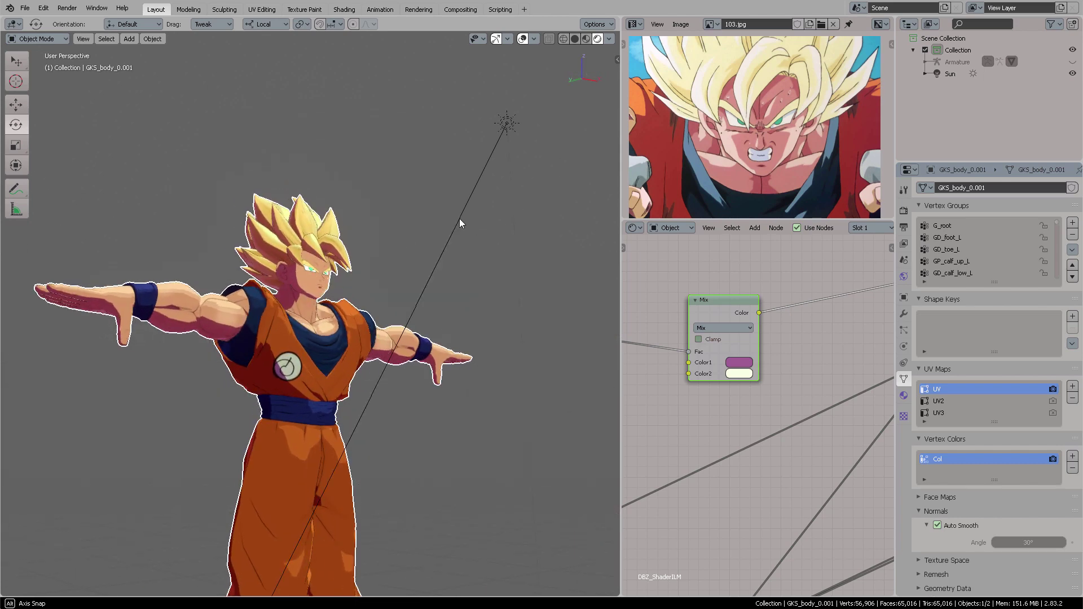
pyautogui.click(504, 121)
pyautogui.moveTo(500, 144); pyautogui.dragTo(558, 188, button='middle')
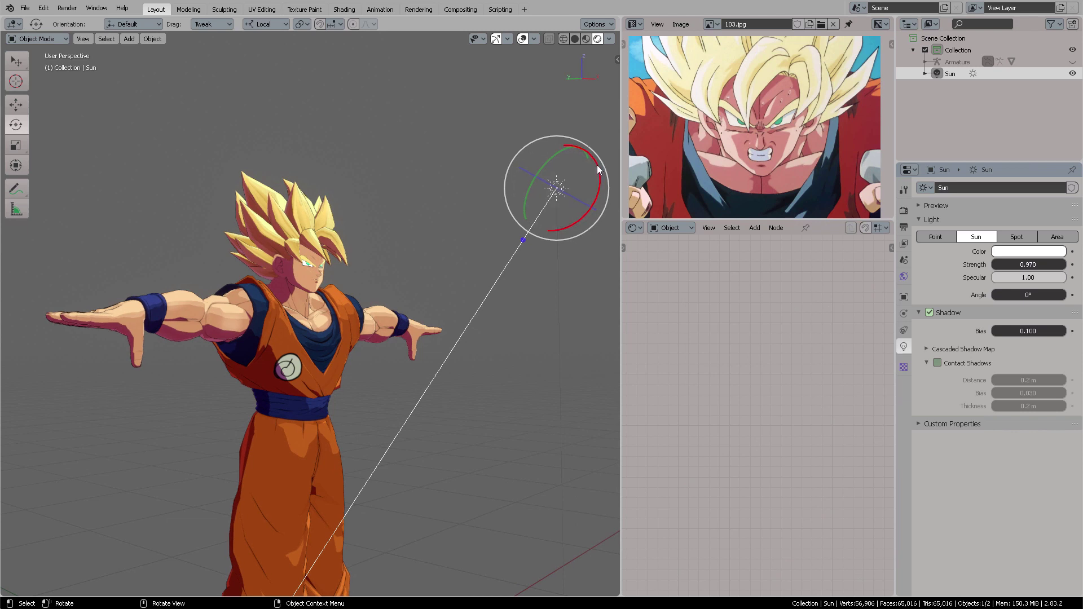
pyautogui.moveTo(599, 169); pyautogui.dragTo(599, 184)
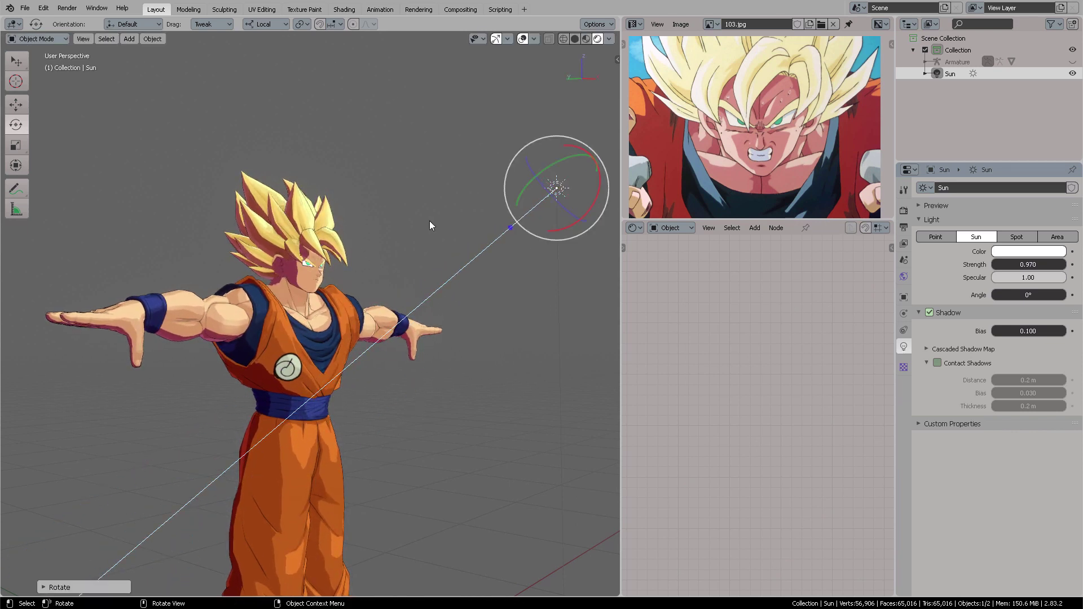
pyautogui.moveTo(428, 221); pyautogui.dragTo(344, 259, button='middle')
pyautogui.scroll(5, 339, 226)
pyautogui.scroll(-4, 329, 212)
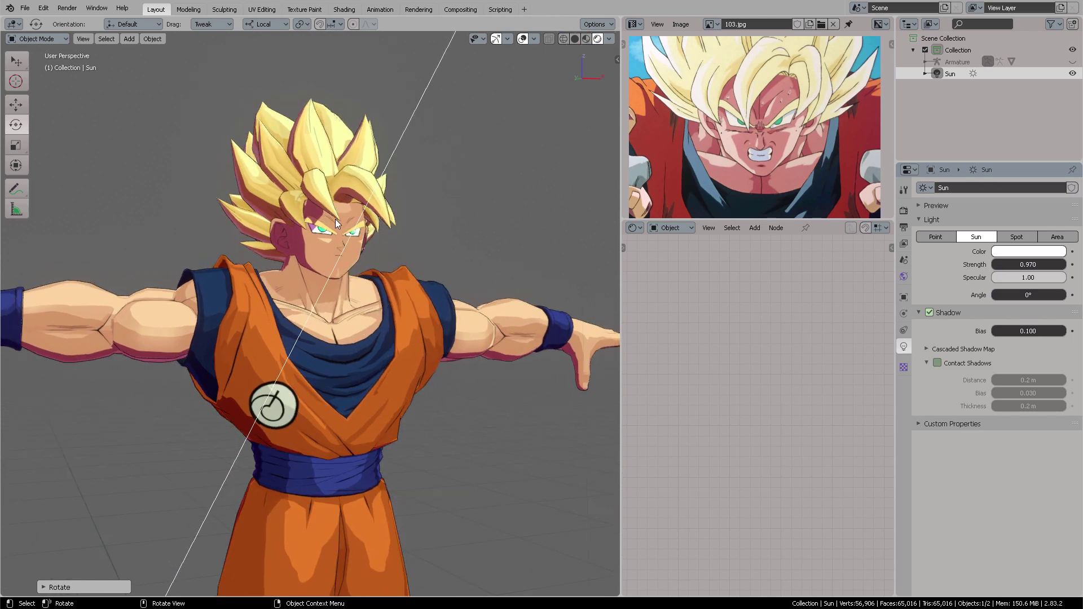
# Fine-tune the Sun light's rotation from several viewpoints to reduce the shadow on the character's face
pyautogui.moveTo(468, 92); pyautogui.dragTo(464, 99)
pyautogui.moveTo(380, 225); pyautogui.dragTo(429, 187, button='middle')
pyautogui.moveTo(493, 134)
pyautogui.mouseDown()
pyautogui.moveTo(467, 133)
pyautogui.moveTo(488, 141)
pyautogui.mouseUp()
pyautogui.moveTo(452, 232); pyautogui.dragTo(468, 203, button='middle')
pyautogui.moveTo(507, 130); pyautogui.dragTo(499, 179, button='middle')
pyautogui.moveTo(498, 179); pyautogui.dragTo(497, 184)
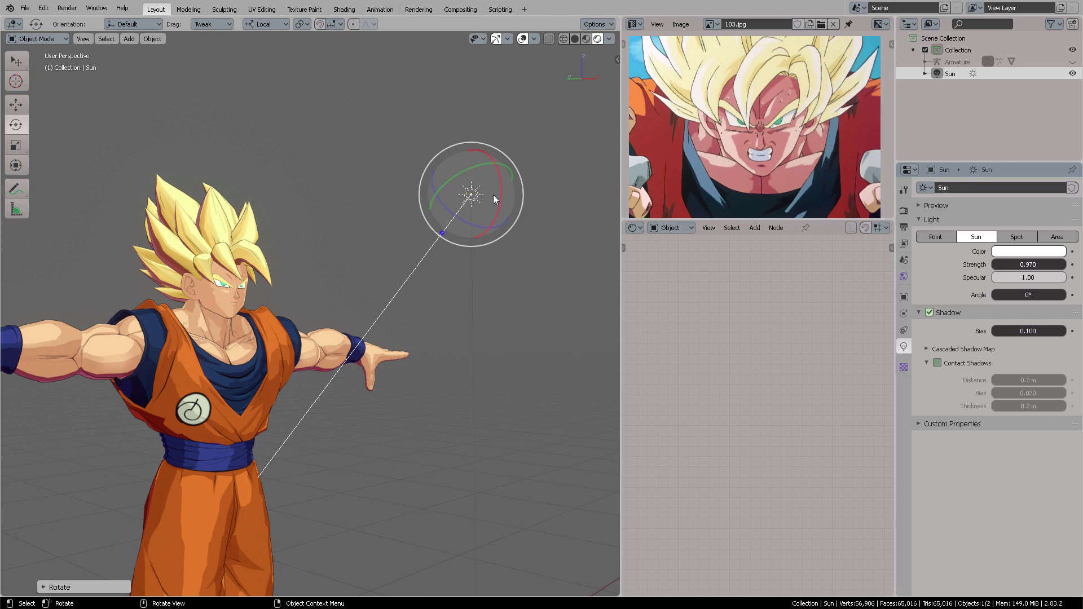
# Move the Sun light above the character's head and angle it downward, and reposition it in front, tilted toward the body
pyautogui.press('g')
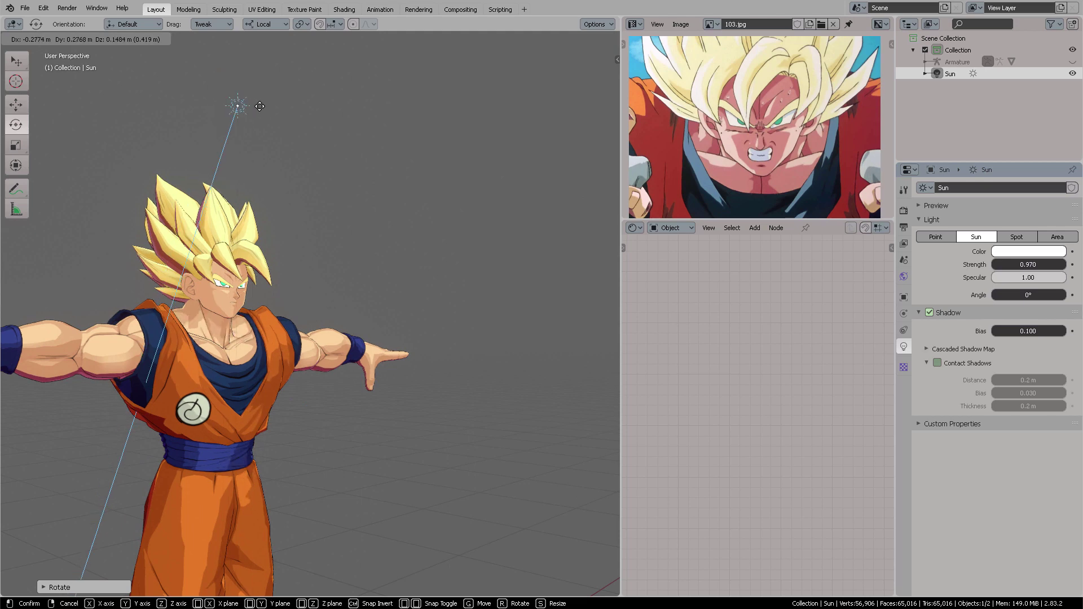
pyautogui.click(246, 99)
pyautogui.press('r')
pyautogui.click(237, 97)
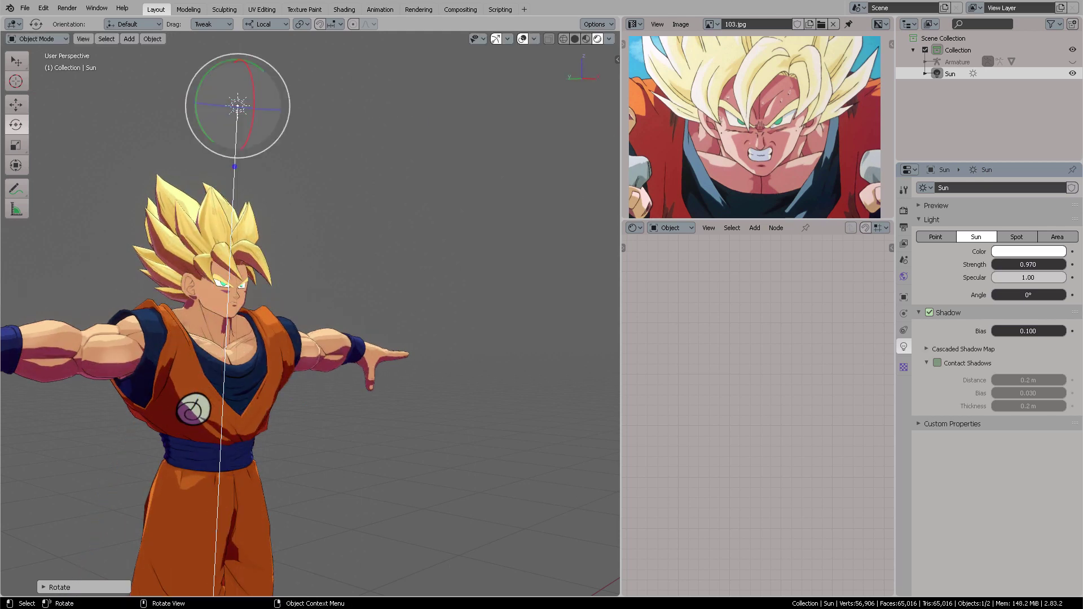
pyautogui.press('g')
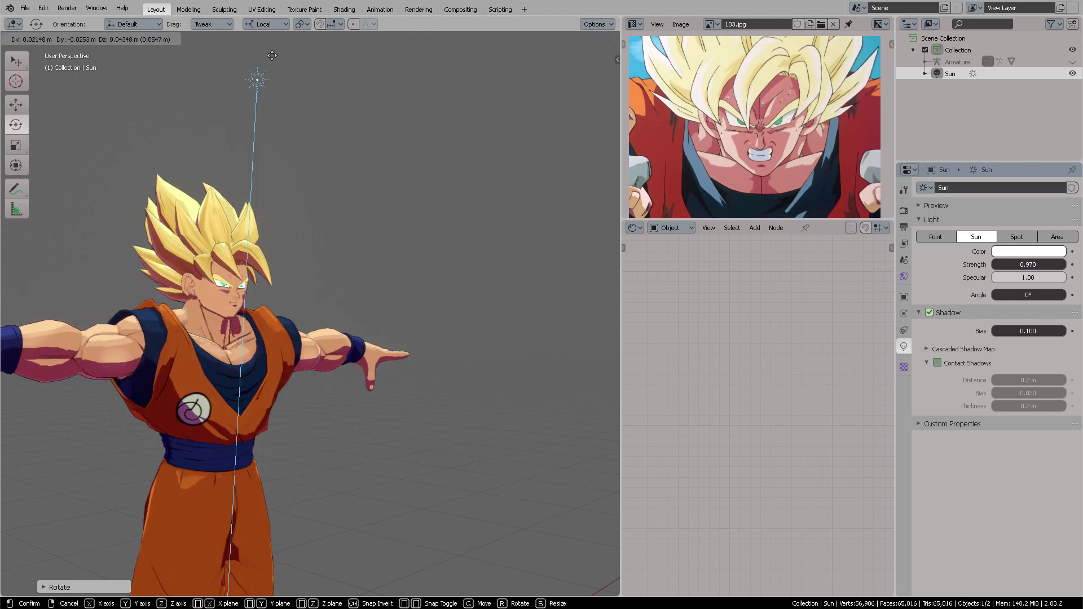
pyautogui.click(441, 153)
pyautogui.moveTo(446, 138); pyautogui.dragTo(455, 159)
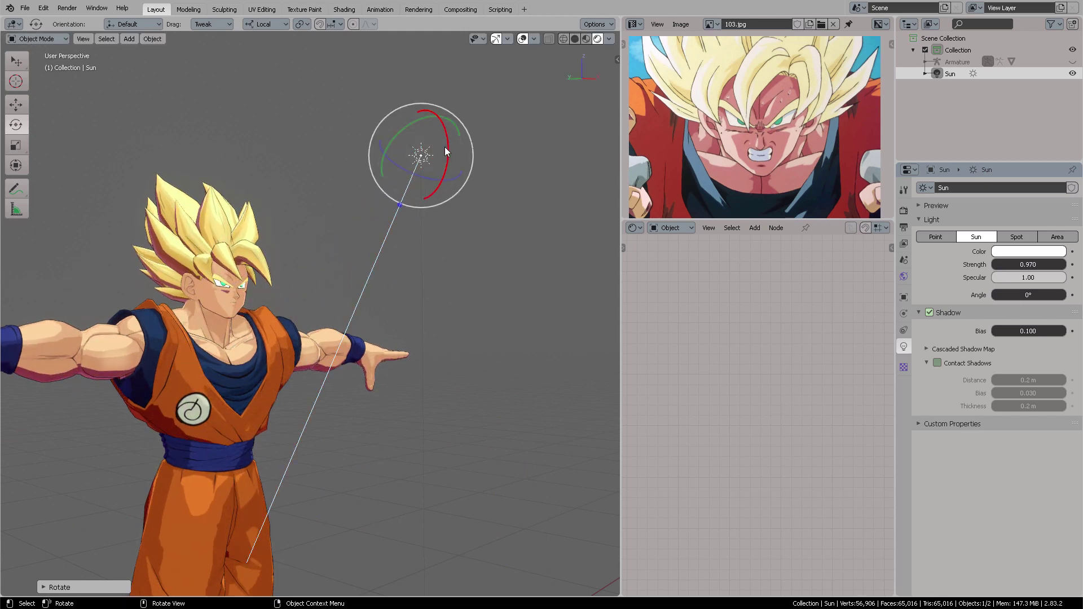
# Move and rotate the Sun light over the hair, and place it back in front beyond the outstretched hand, aimed diagonally down
pyautogui.press('g')
pyautogui.click(209, 81)
pyautogui.moveTo(209, 82)
pyautogui.mouseDown()
pyautogui.moveTo(189, 63)
pyautogui.moveTo(169, 73)
pyautogui.moveTo(198, 68)
pyautogui.moveTo(220, 88)
pyautogui.mouseUp()
pyautogui.press('g')
pyautogui.click(496, 171)
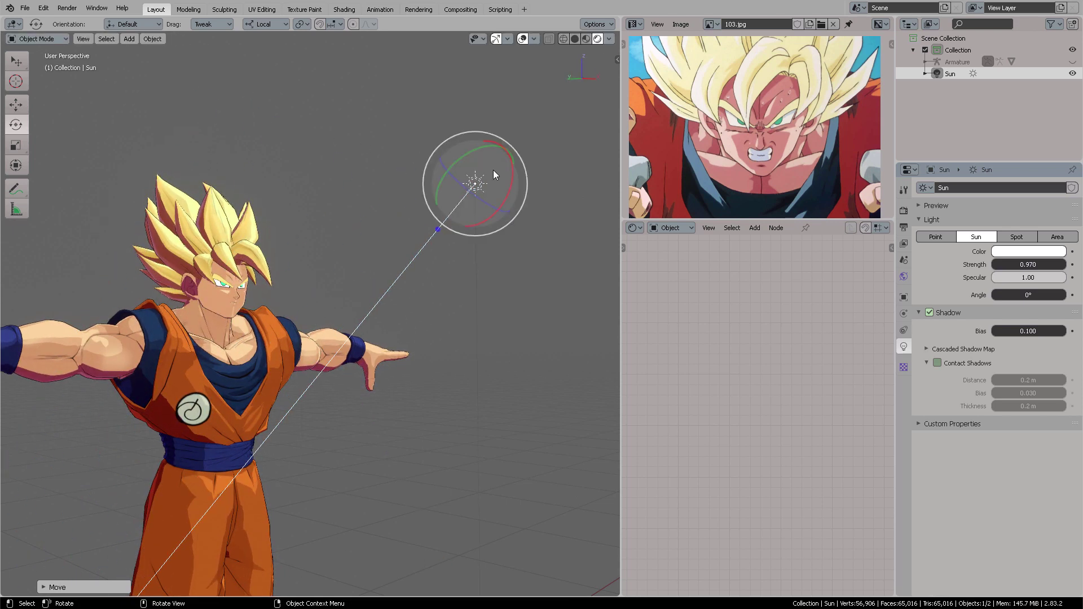
pyautogui.moveTo(497, 172); pyautogui.dragTo(510, 169)
# Select the character and examine the cel shading and shadow lines on the body, hair, face and neck up close
pyautogui.moveTo(343, 305); pyautogui.dragTo(396, 191, button='middle')
pyautogui.click(374, 255)
pyautogui.click(396, 192)
pyautogui.moveTo(273, 228); pyautogui.dragTo(340, 229, button='middle')
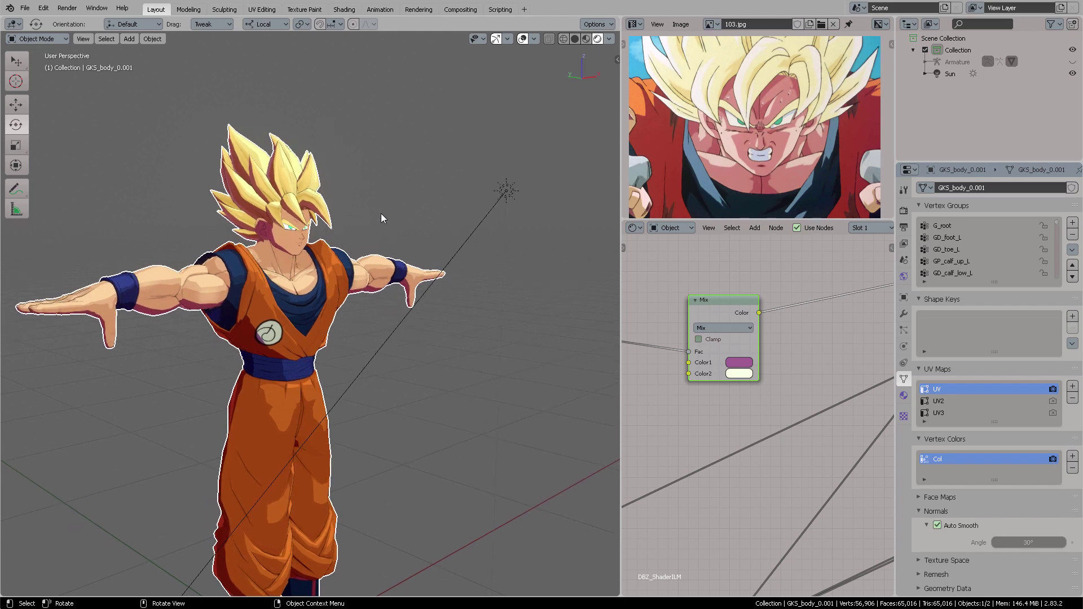
pyautogui.moveTo(380, 215); pyautogui.dragTo(290, 148, button='middle')
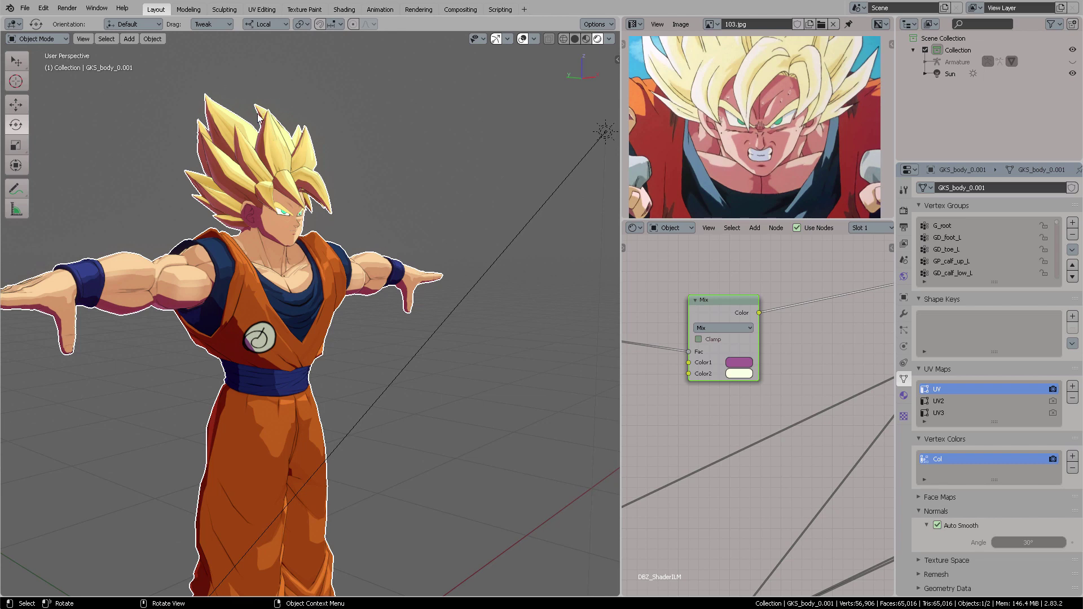
pyautogui.moveTo(394, 189); pyautogui.dragTo(266, 184, button='middle')
pyautogui.moveTo(346, 183); pyautogui.dragTo(351, 240, button='middle')
pyautogui.scroll(5, 351, 240)
pyautogui.keyDown('shift'); pyautogui.moveTo(357, 199); pyautogui.dragTo(435, 391, button='middle'); pyautogui.keyUp('shift')
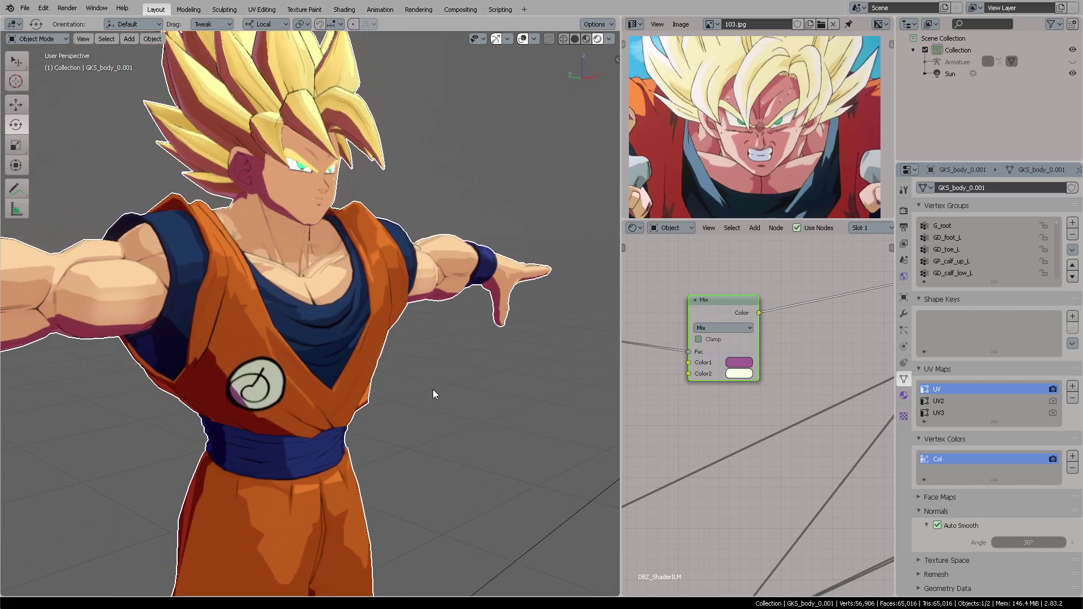
pyautogui.scroll(4, 393, 232)
pyautogui.scroll(-3, 395, 235)
pyautogui.moveTo(433, 326); pyautogui.dragTo(293, 121, button='middle')
pyautogui.scroll(4, 406, 249)
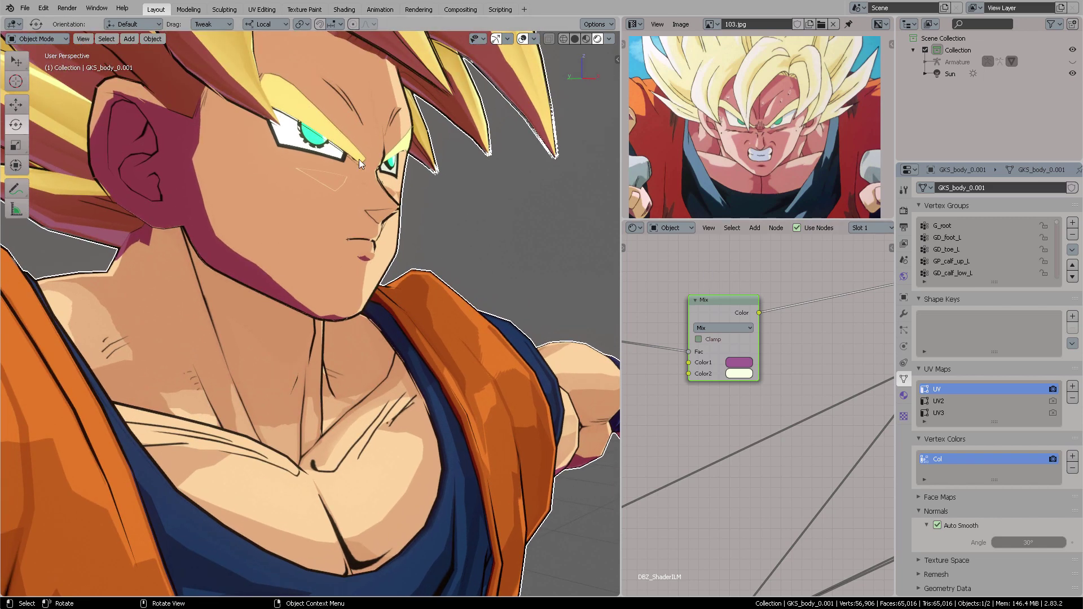
# Set the Eevee viewport sampling to 64 samples in the render settings
pyautogui.click(904, 211)
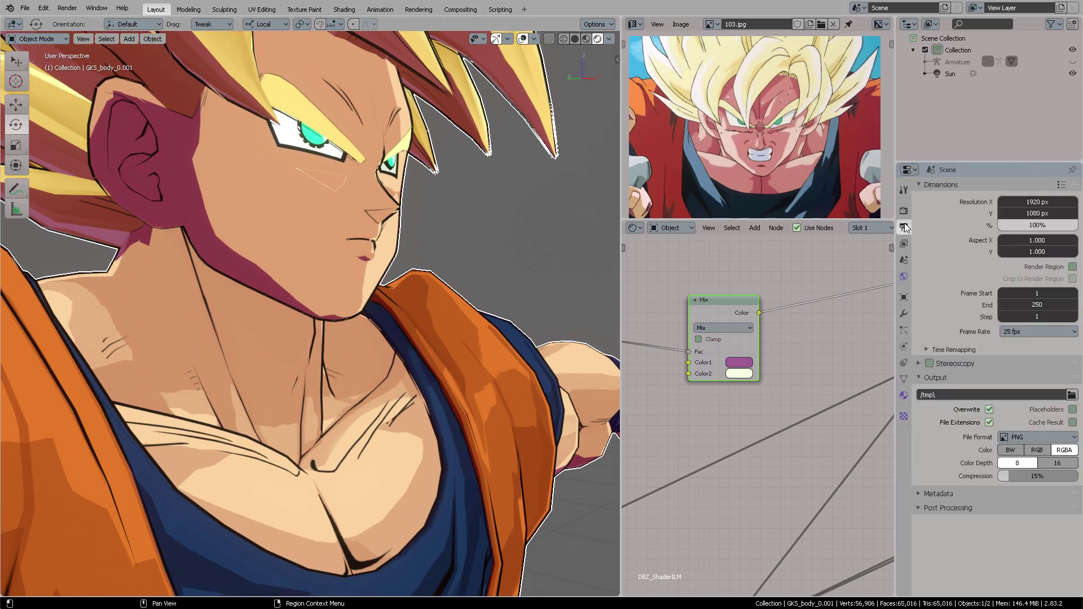
pyautogui.scroll(10, 1018, 228)
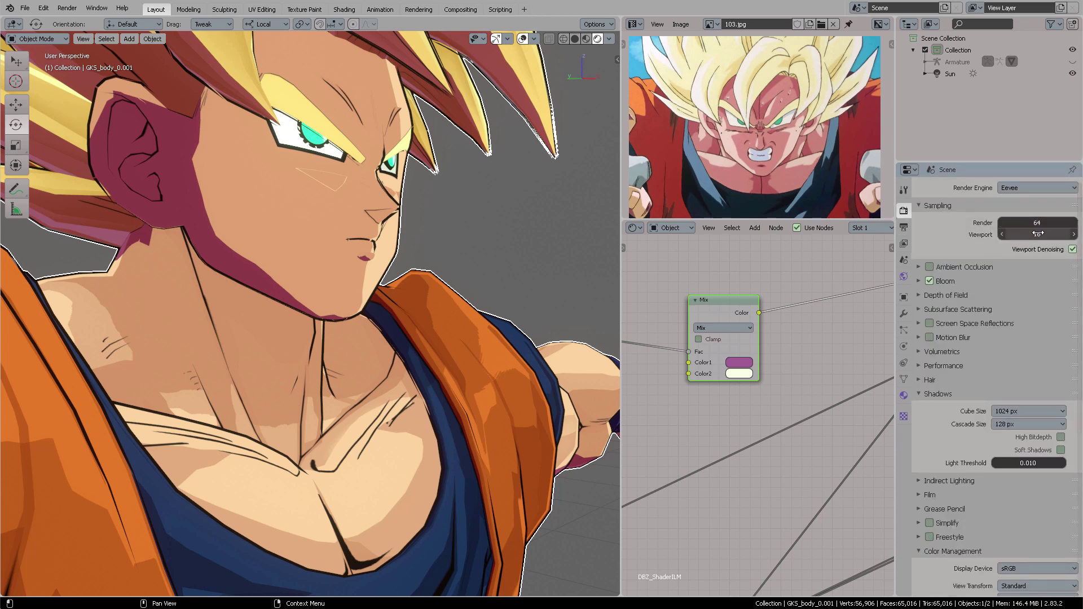
pyautogui.click(1030, 232)
pyautogui.write('64')
pyautogui.press('Return')
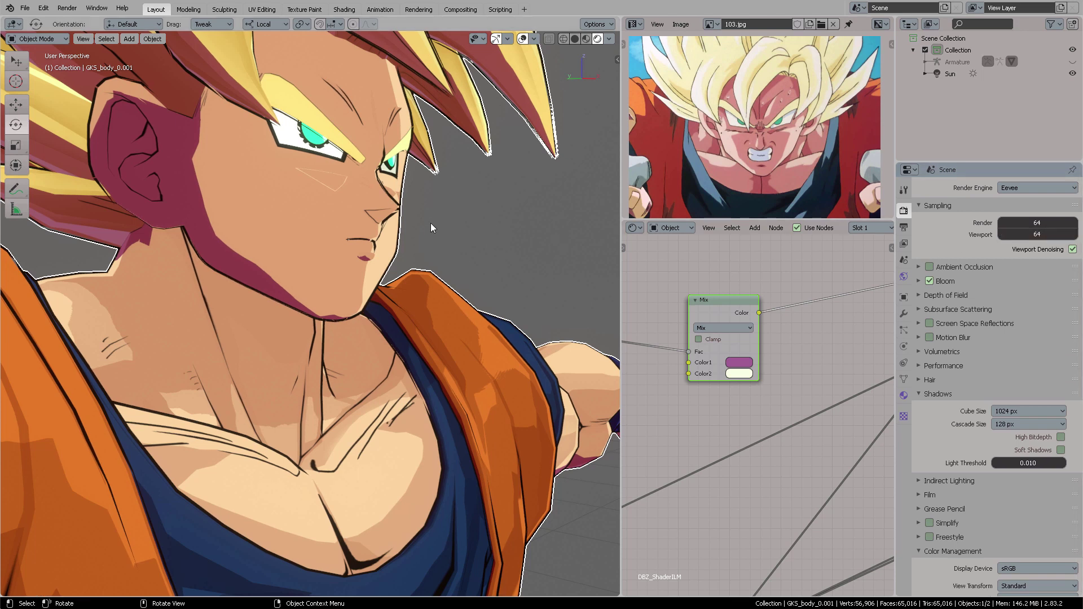
# Add a camera to the scene and align it to the current view of the character
pyautogui.press('KP_0')
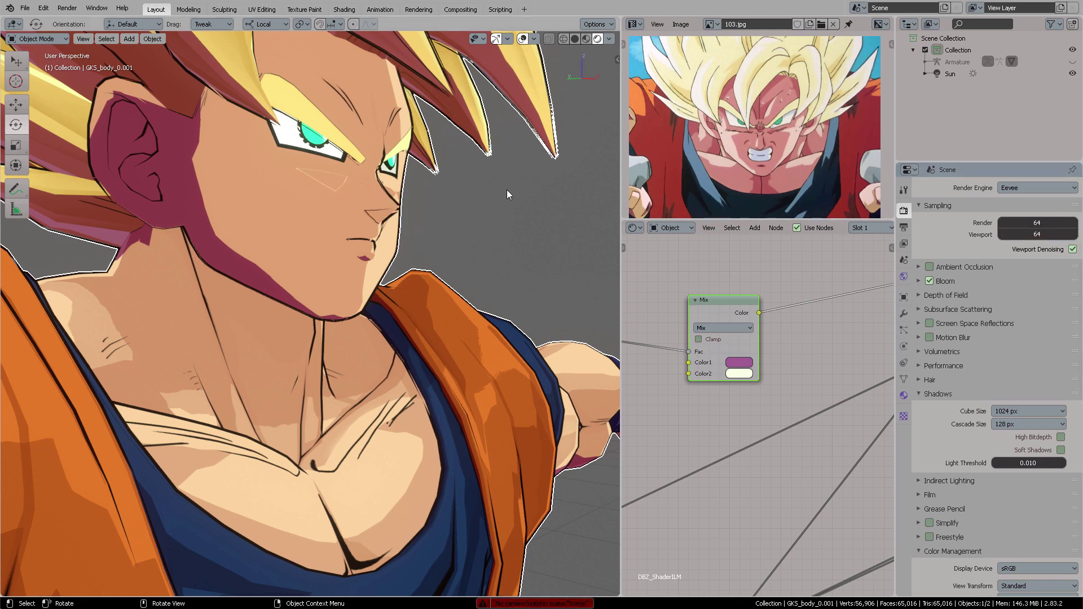
pyautogui.hotkey('shift', 'a')
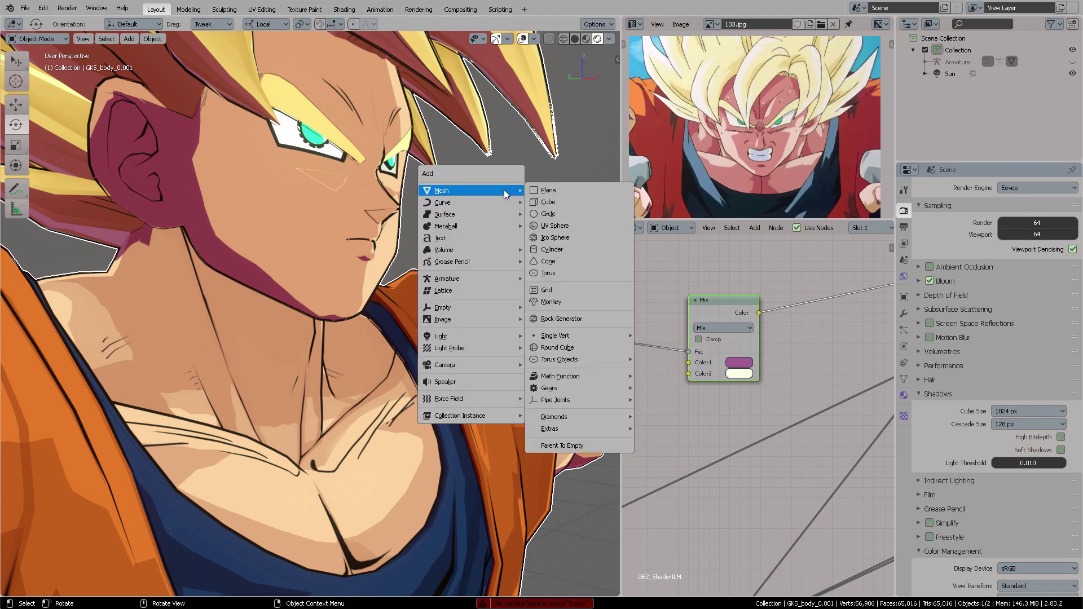
pyautogui.moveTo(456, 365)
pyautogui.click(547, 365)
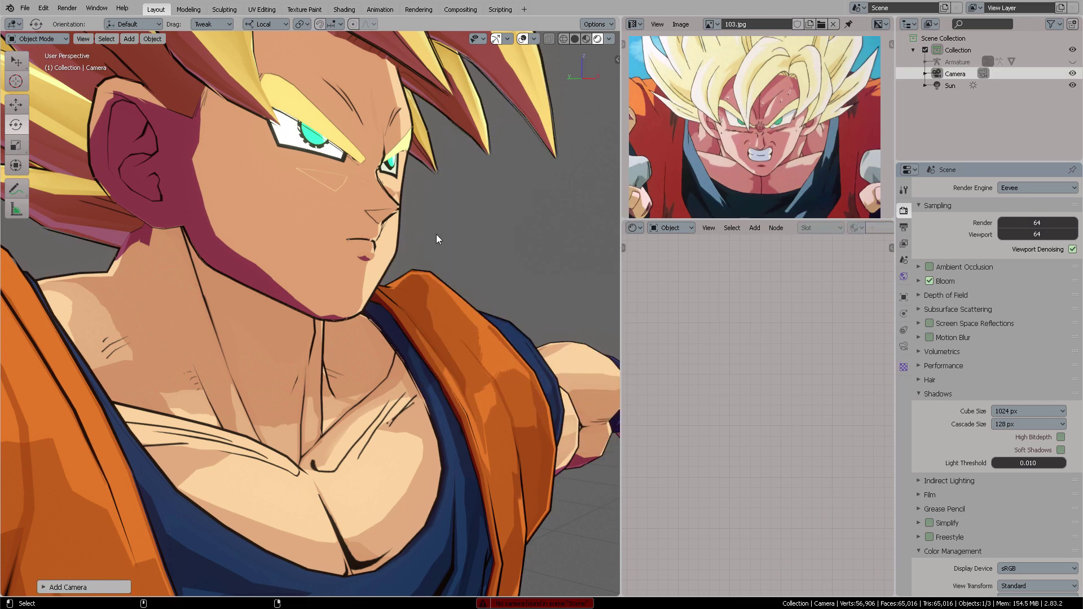
pyautogui.press('ctrl+alt+KP_0')
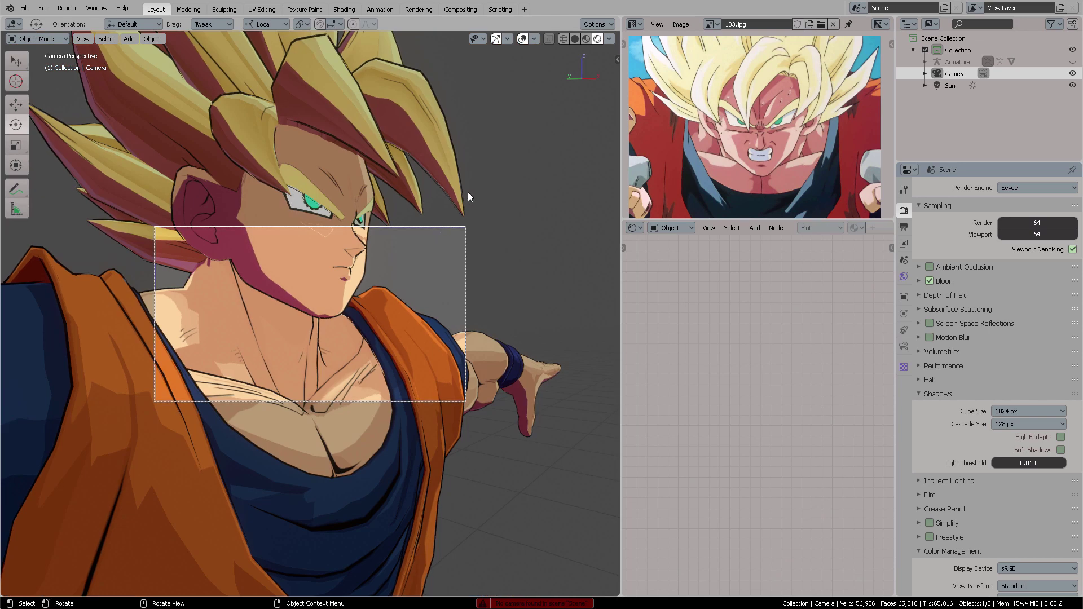
# Lock the camera to the view and frame the character's head and shoulders in a three-quarter close-up
pyautogui.press('n')
pyautogui.click(613, 100)
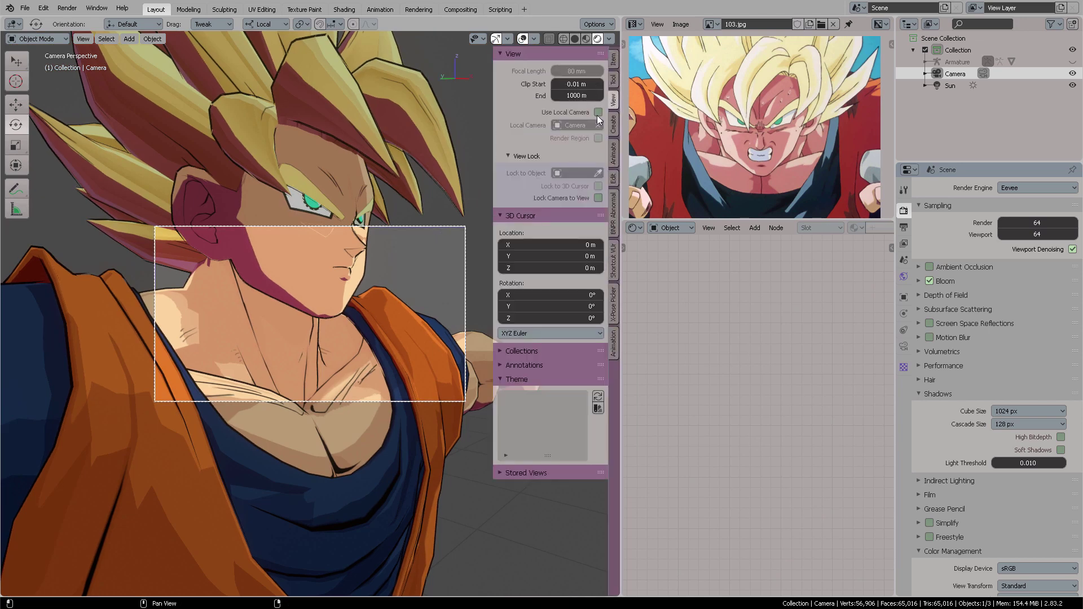
pyautogui.click(597, 198)
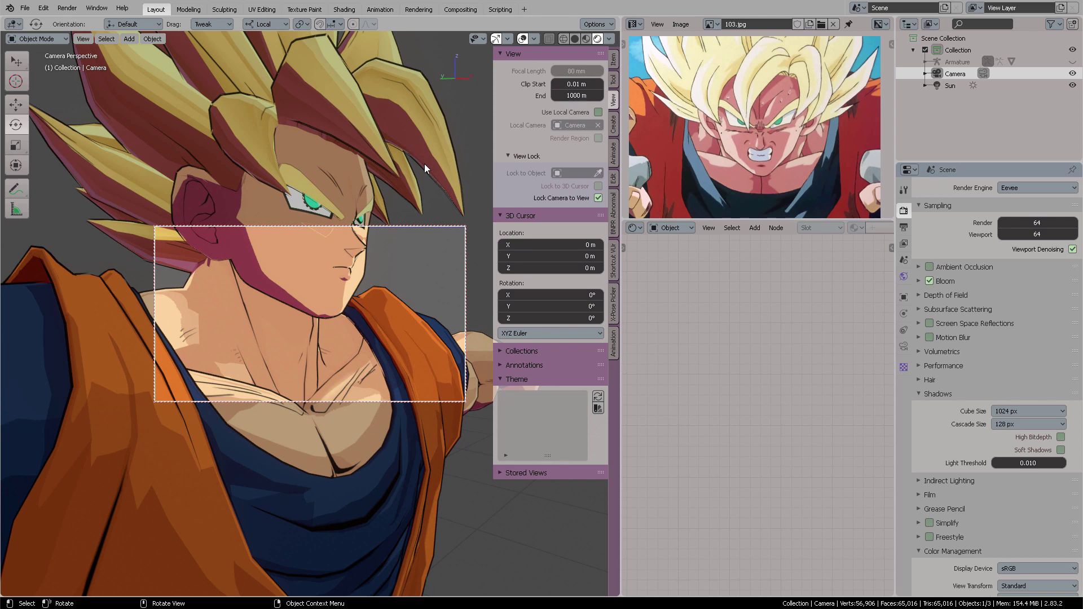
pyautogui.press('n')
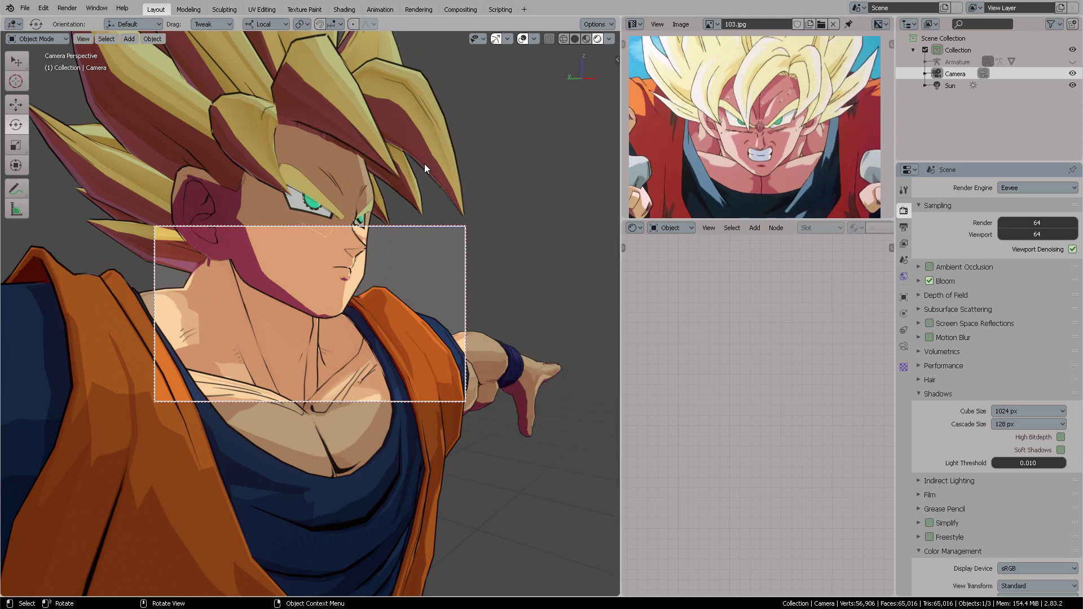
pyautogui.scroll(4, 424, 164)
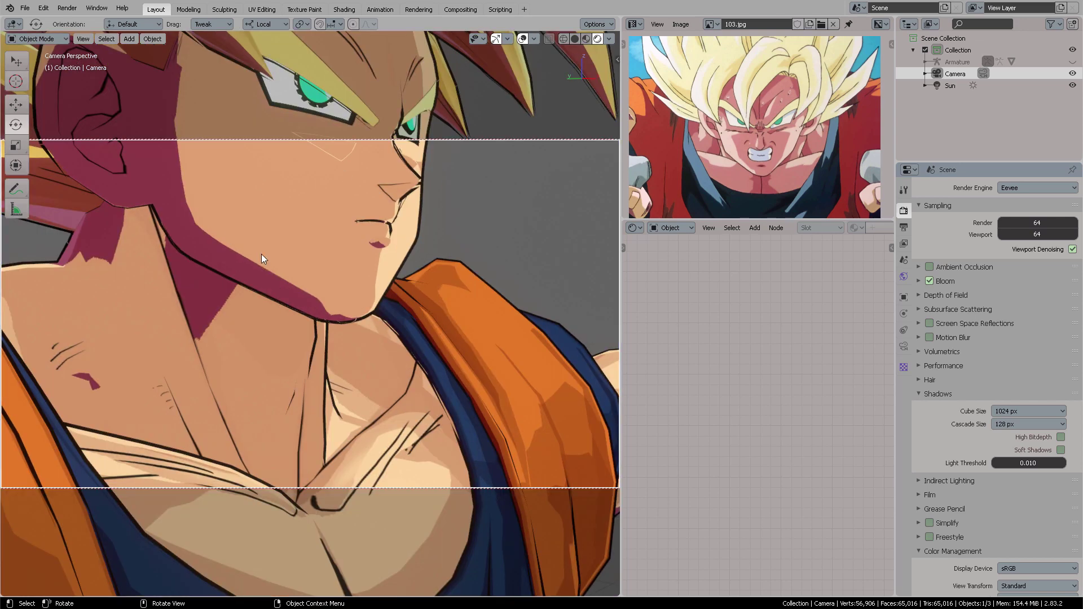
pyautogui.scroll(-6, 413, 256)
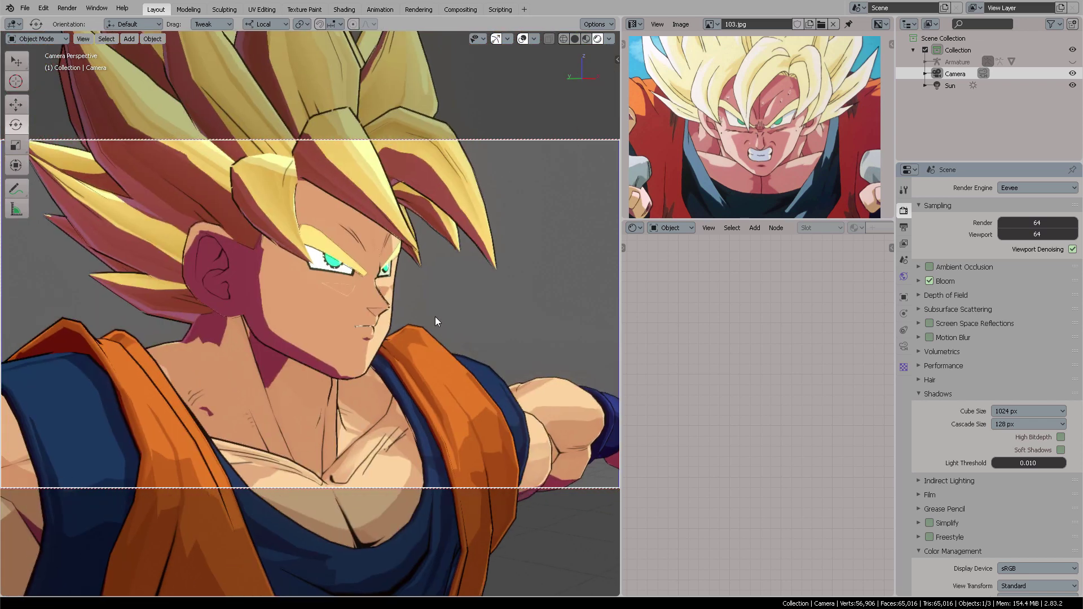
pyautogui.moveTo(435, 316); pyautogui.dragTo(407, 292, button='middle')
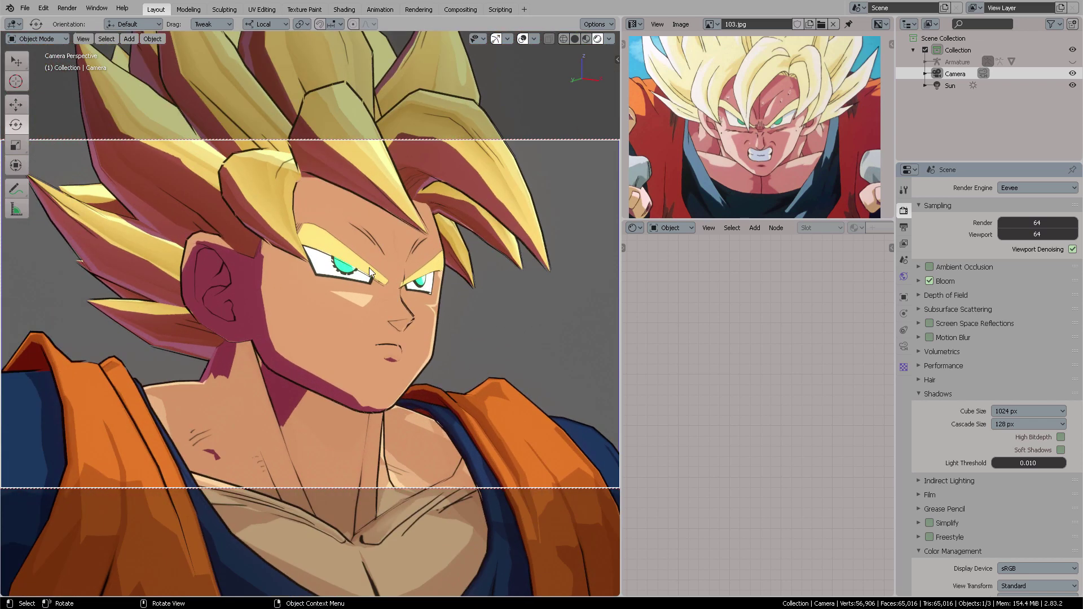
# Render the camera view, inspect the whole image, and return to the 3D scene
pyautogui.press('F12')
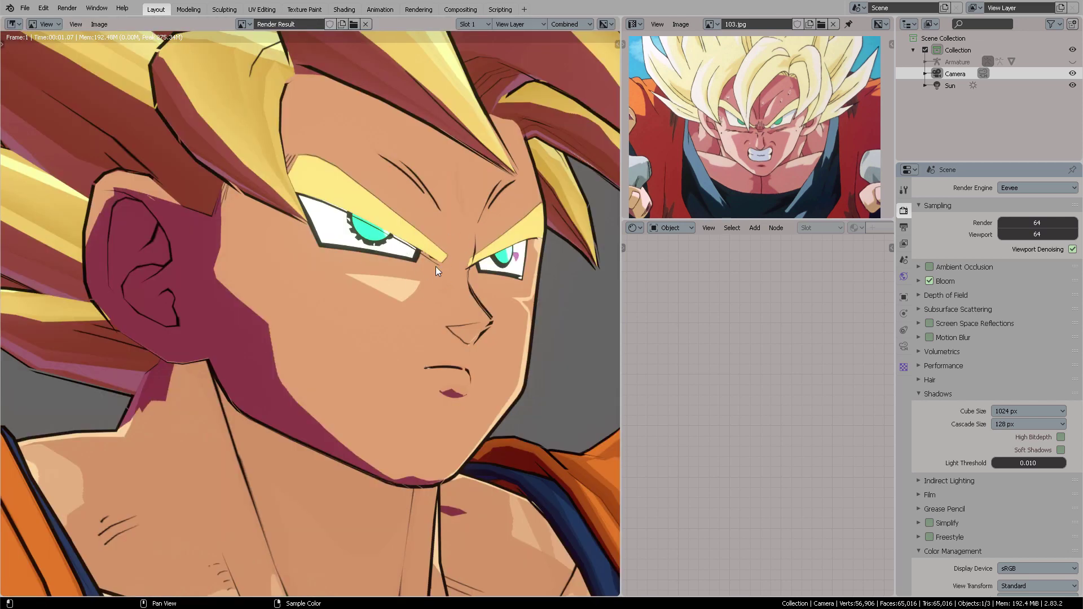
pyautogui.hotkey('shift', 'Home')
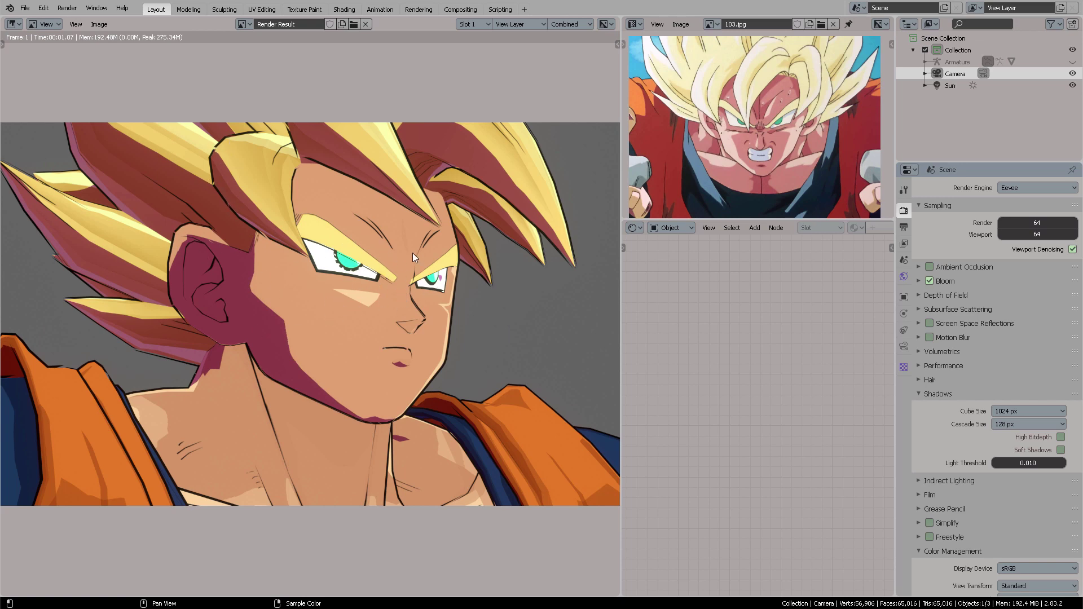
pyautogui.press('Escape')
# Reframe the camera slightly wider and set the Eevee shadow Cascade Size to 64 px
pyautogui.moveTo(389, 266)
pyautogui.mouseDown(button='middle')
pyautogui.moveTo(418, 276)
pyautogui.moveTo(401, 283)
pyautogui.mouseUp(button='middle')
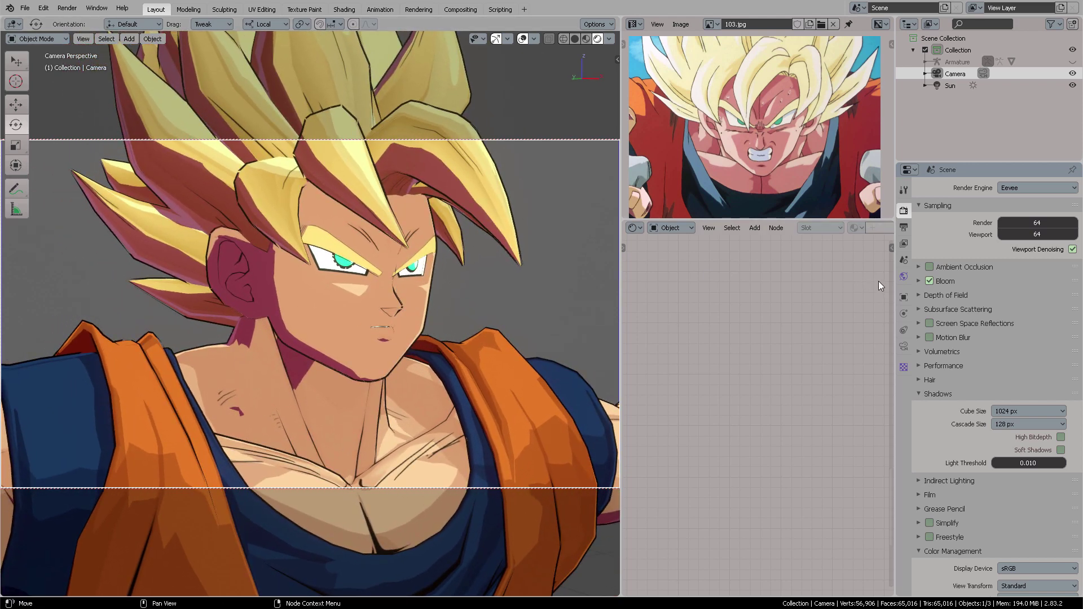
pyautogui.click(1030, 425)
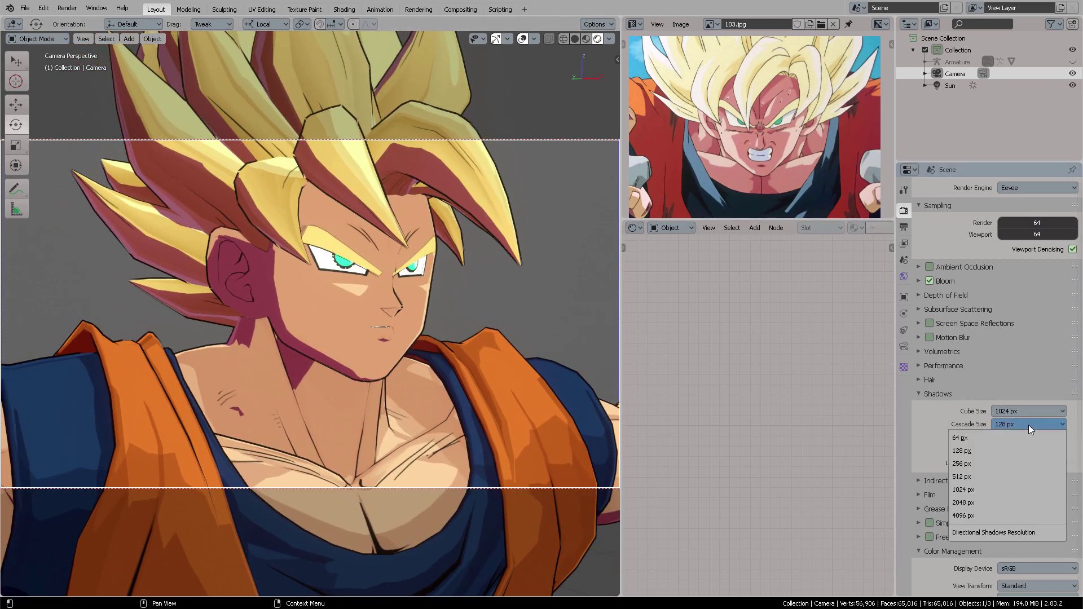
pyautogui.click(991, 439)
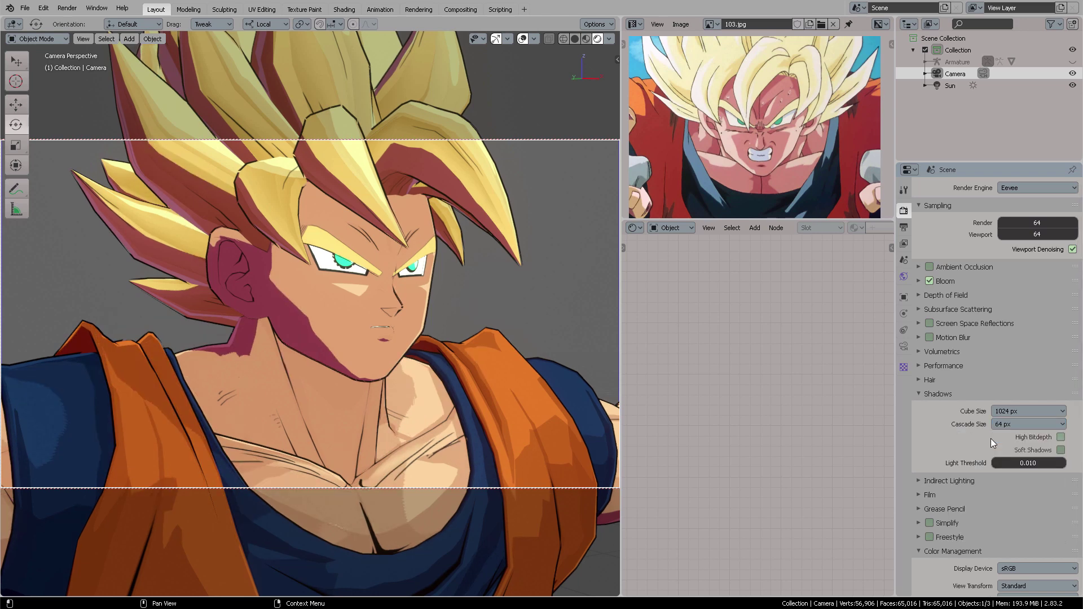
pyautogui.click(1020, 424)
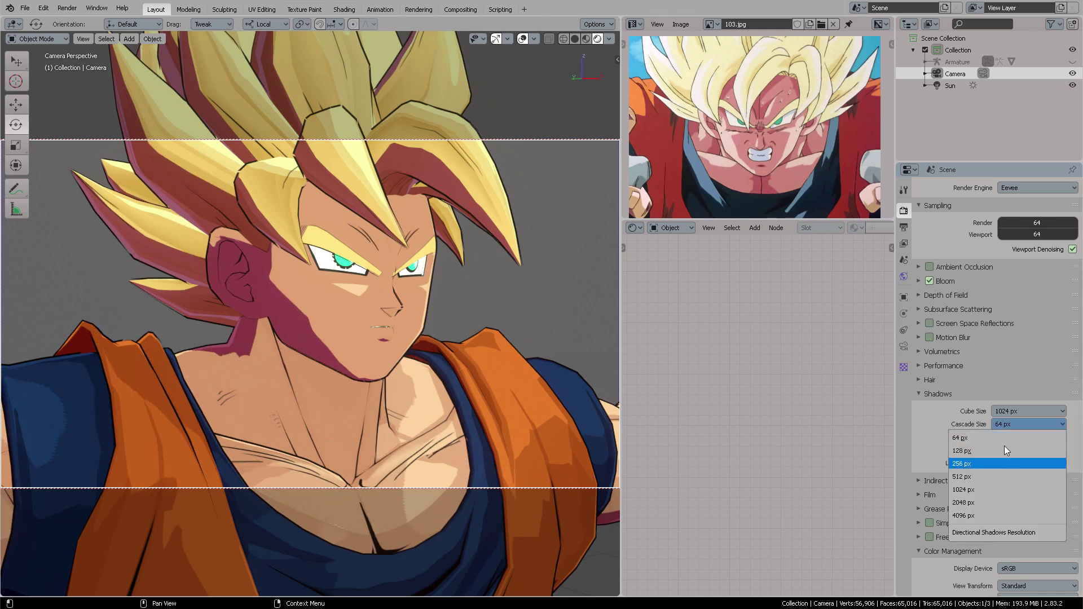
pyautogui.click(1006, 439)
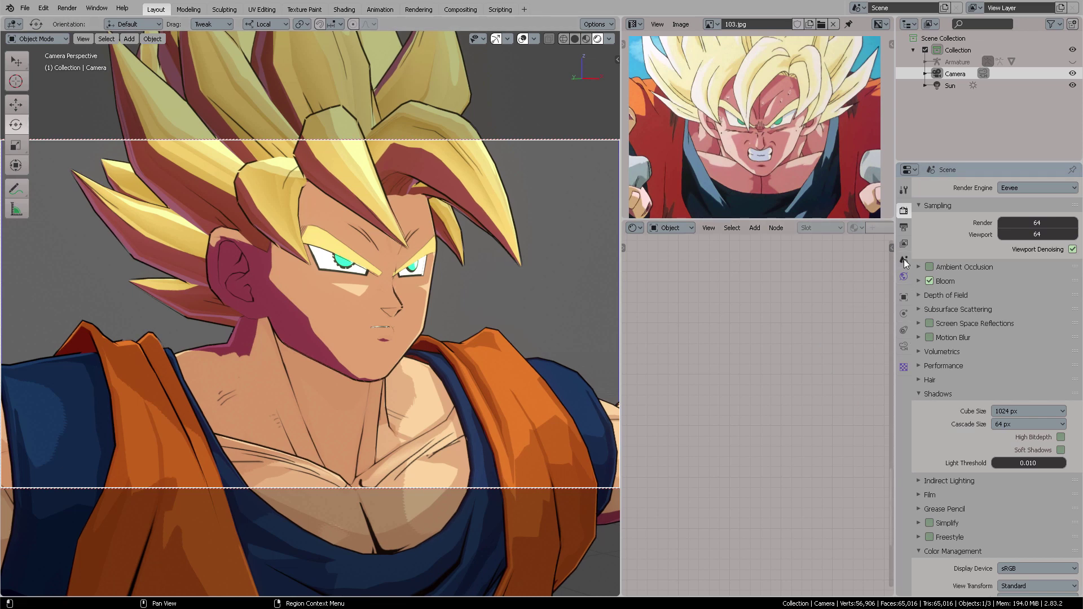
# Set the character body's Solidify thickness to -0.028 m and test-render a closer camera view of the face
pyautogui.click(363, 260)
pyautogui.click(904, 313)
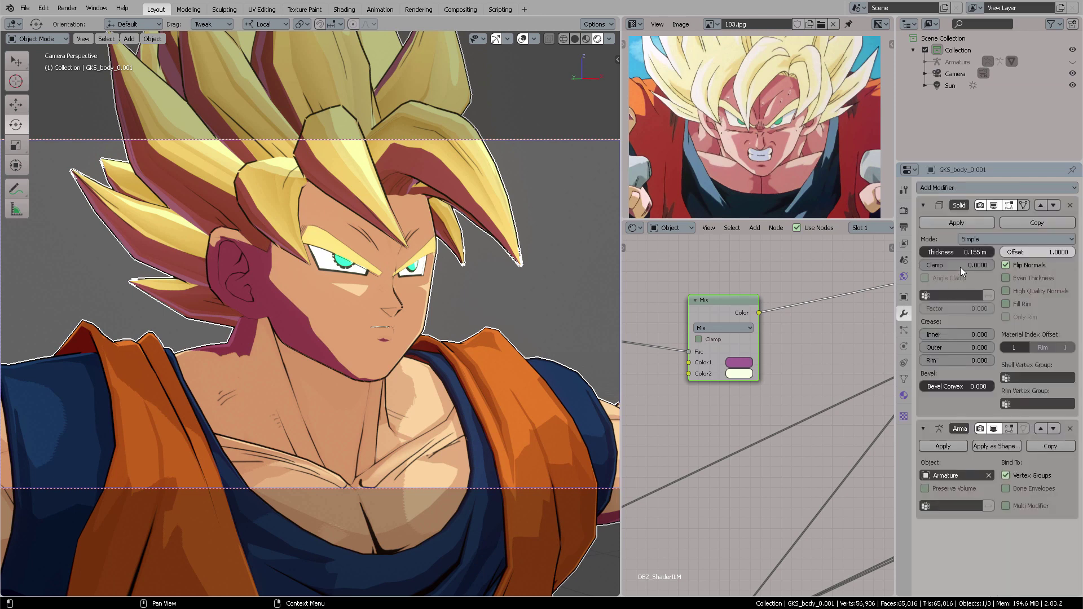
pyautogui.moveTo(962, 254)
pyautogui.mouseDown()
pyautogui.moveTo(944, 254)
pyautogui.moveTo(967, 259)
pyautogui.mouseUp()
pyautogui.scroll(3, 427, 236)
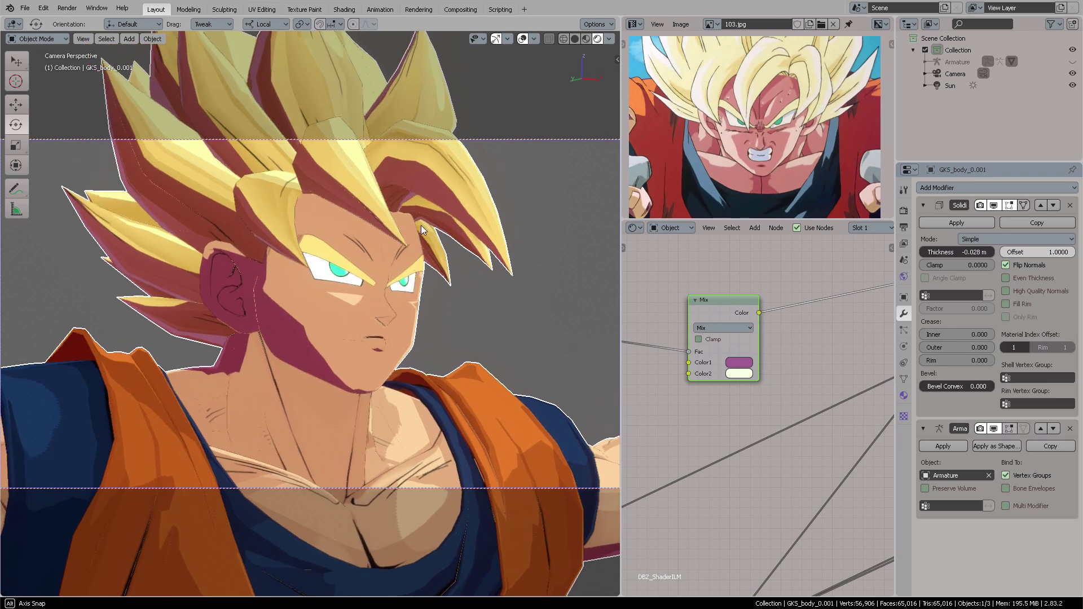
pyautogui.scroll(2, 470, 285)
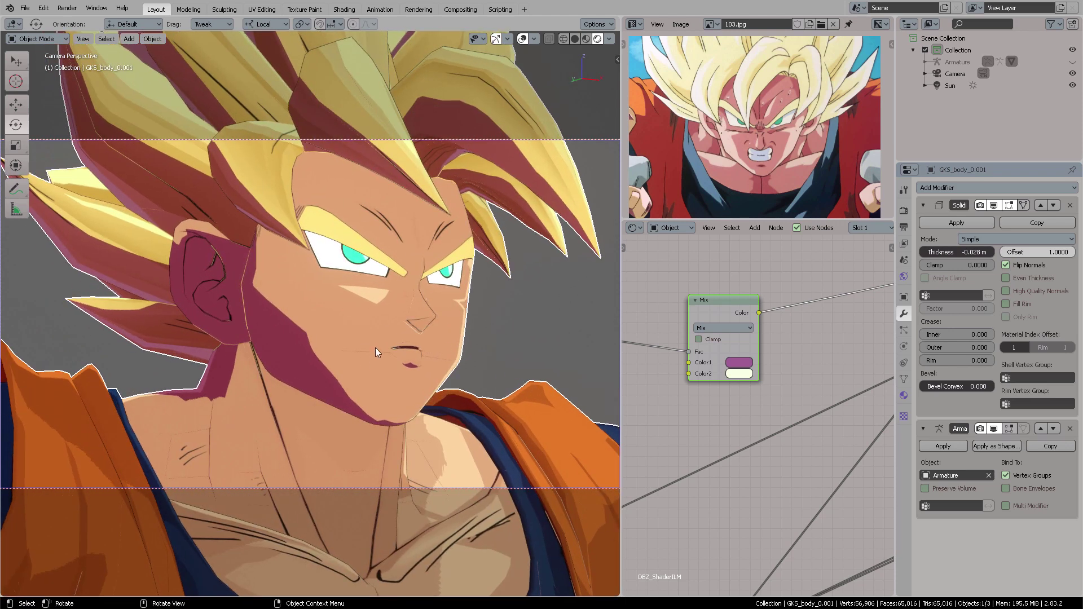
pyautogui.press('F12')
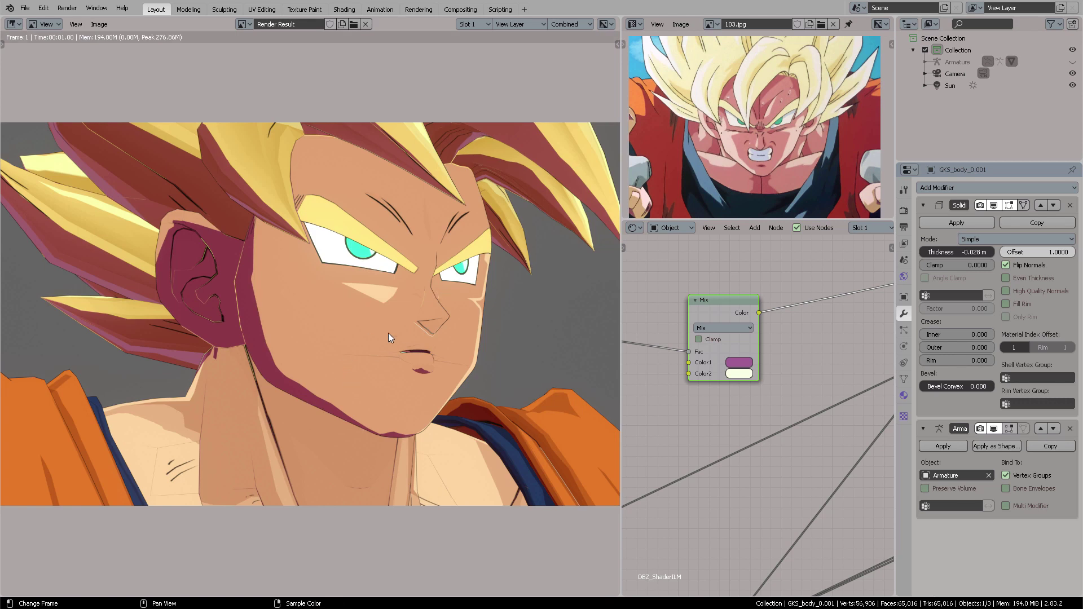
pyautogui.press('Escape')
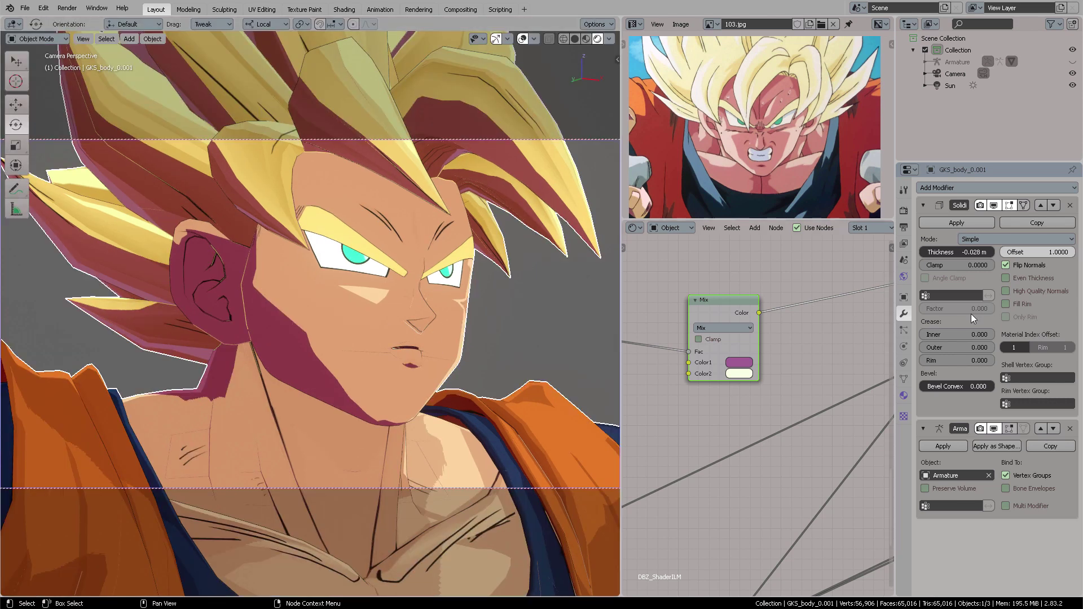
# Set the body's Solidify thickness to 0.107 m and its offset to 0.0667
pyautogui.moveTo(971, 261); pyautogui.dragTo(1021, 260)
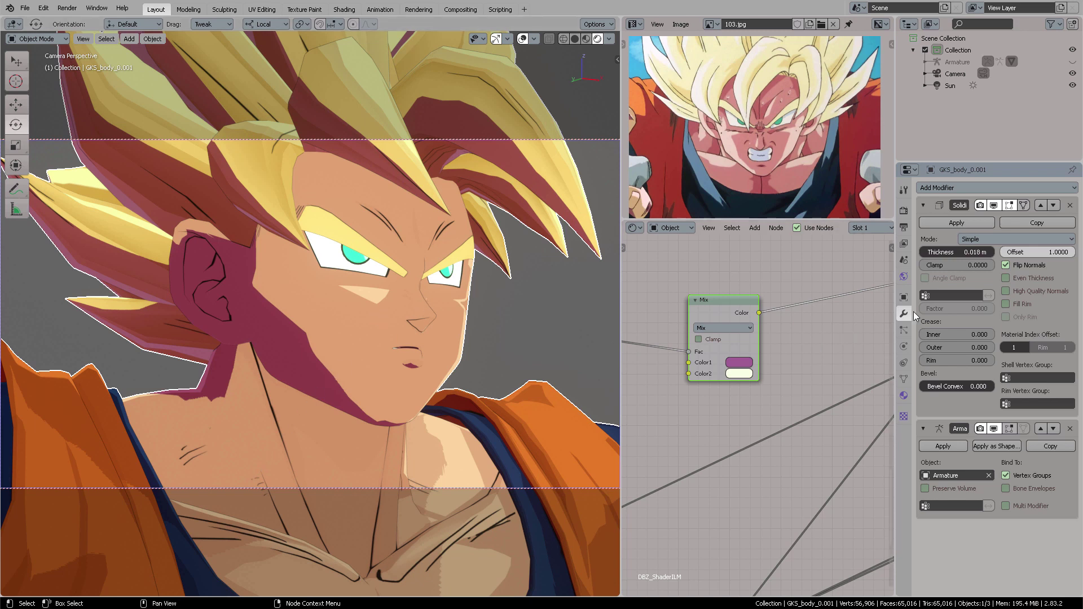
pyautogui.moveTo(1016, 259); pyautogui.dragTo(1047, 259)
pyautogui.moveTo(957, 252); pyautogui.dragTo(975, 252)
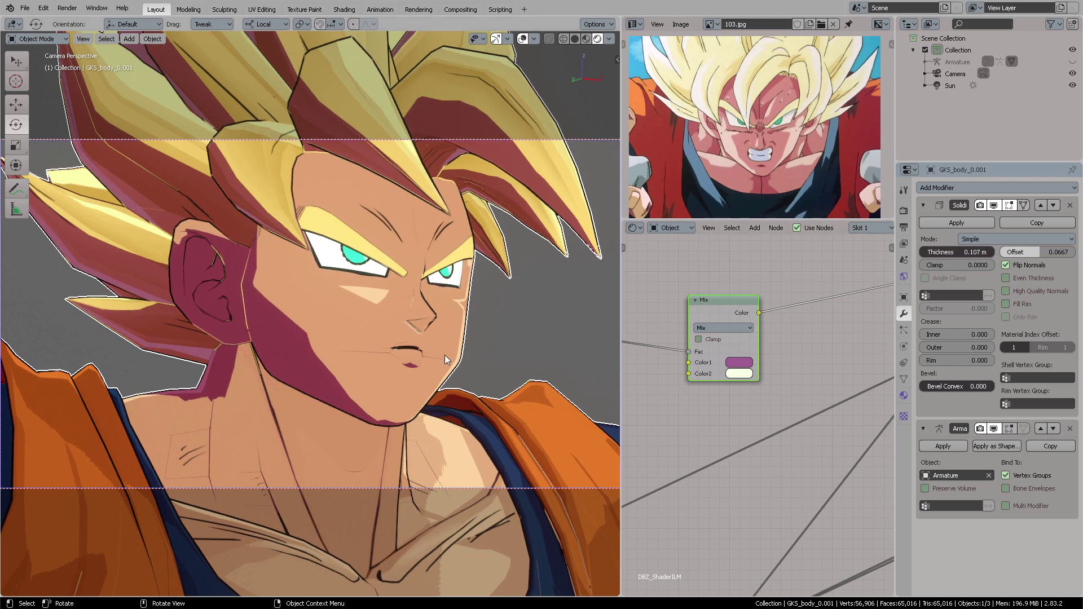
pyautogui.press('space')
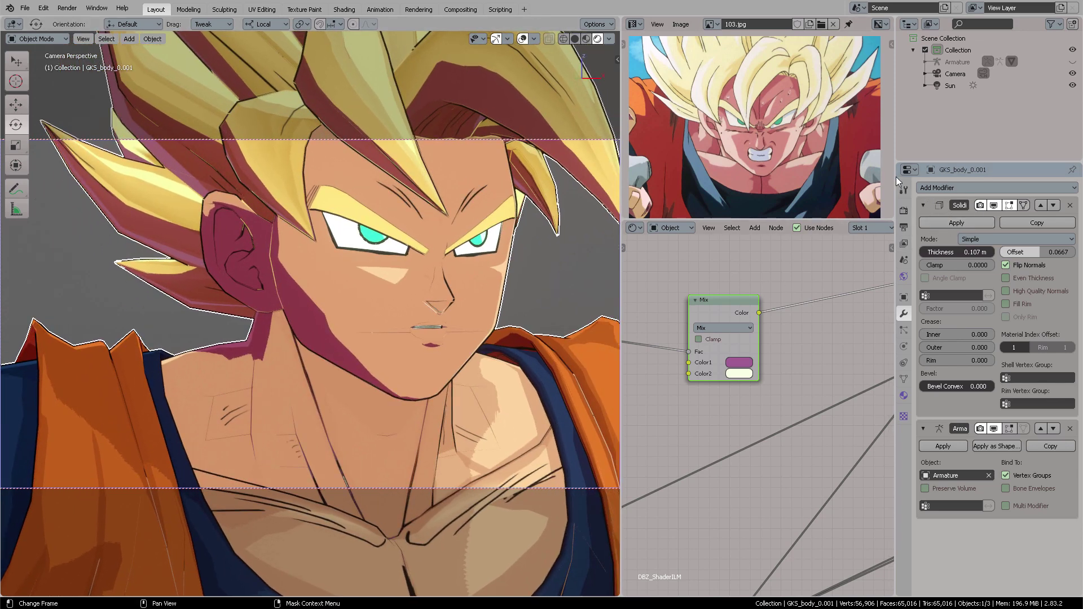
# Widen the modifier settings area and compare the character's outlines with Solidify's viewport display off and on
pyautogui.moveTo(896, 177); pyautogui.dragTo(837, 178)
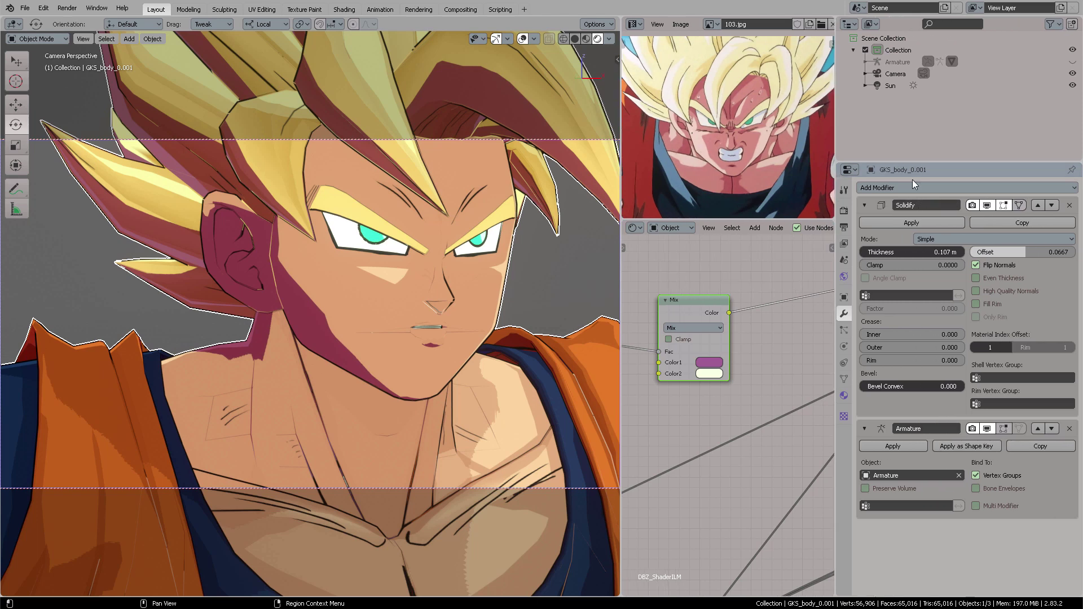
pyautogui.click(987, 205)
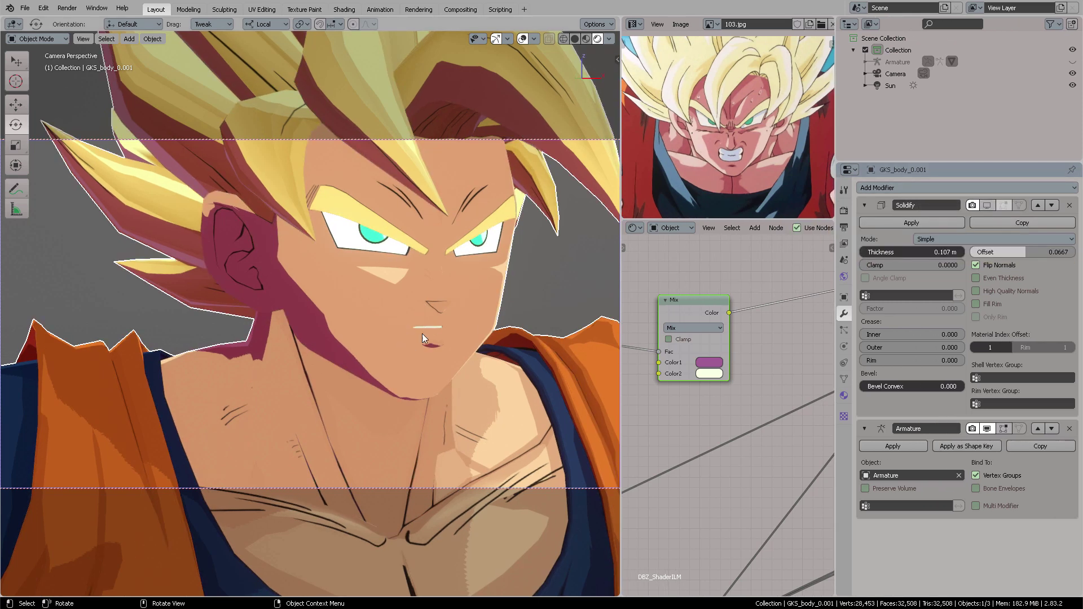
pyautogui.click(987, 206)
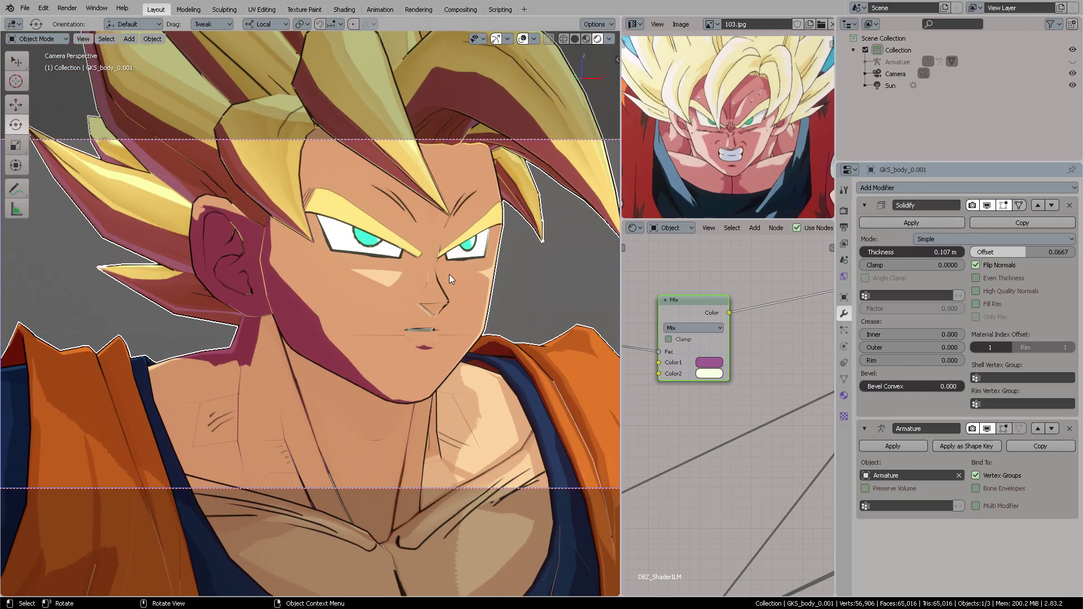
# Enter Edit Mode on the body and deselect the vertices across the face with Circle Select
pyautogui.hotkey('ctrl', 'Tab')
pyautogui.click(525, 277)
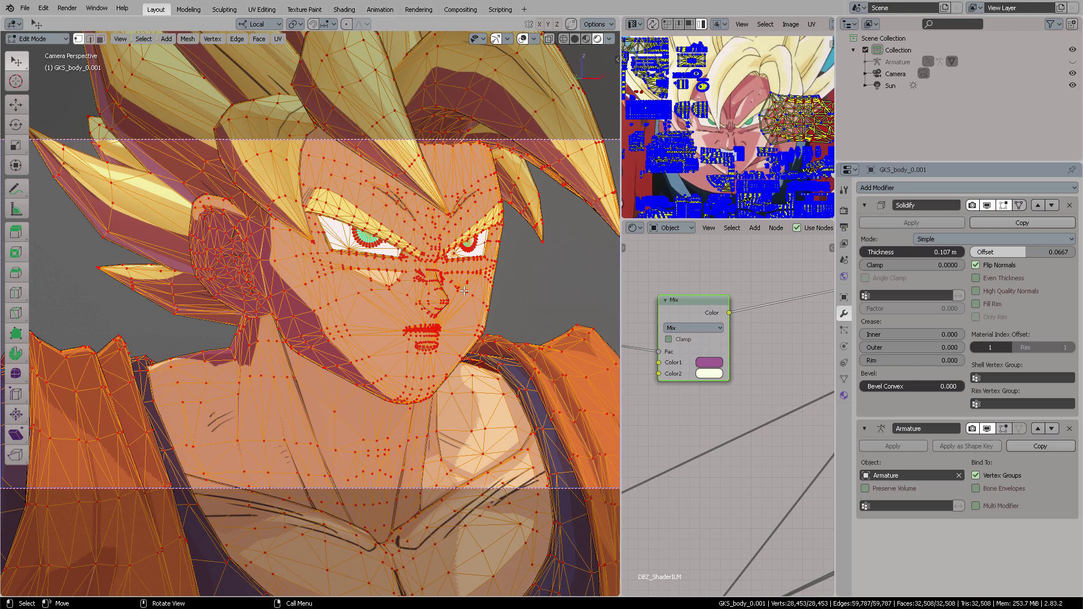
pyautogui.press('c')
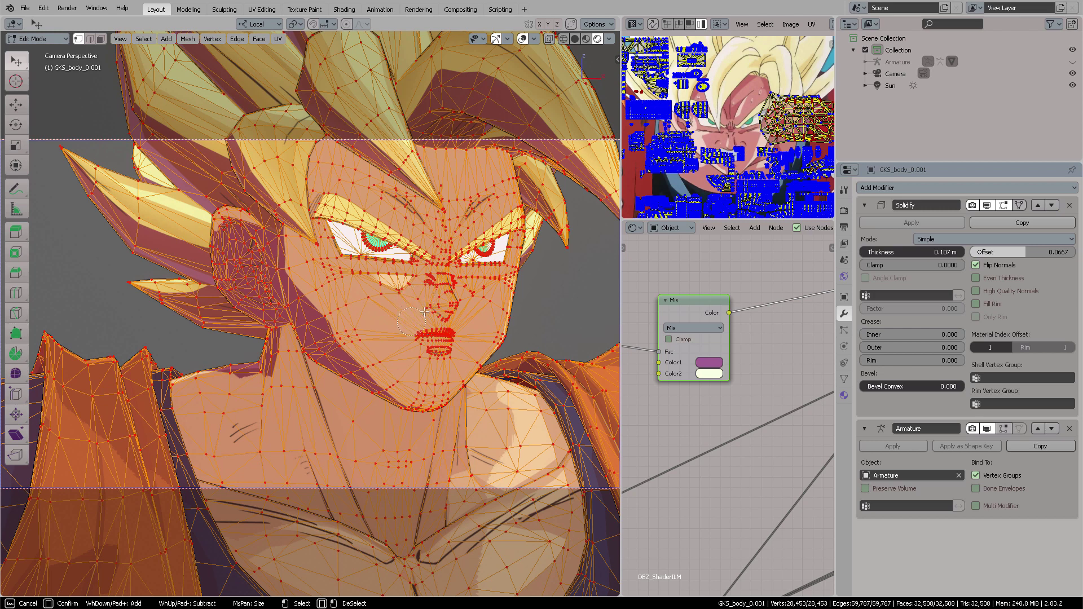
pyautogui.moveTo(418, 301)
pyautogui.mouseDown(button='middle')
pyautogui.moveTo(395, 294)
pyautogui.moveTo(397, 279)
pyautogui.moveTo(384, 286)
pyautogui.moveTo(381, 215)
pyautogui.moveTo(338, 238)
pyautogui.moveTo(346, 223)
pyautogui.moveTo(329, 201)
pyautogui.moveTo(319, 238)
pyautogui.moveTo(335, 225)
pyautogui.moveTo(338, 301)
pyautogui.moveTo(322, 272)
pyautogui.moveTo(321, 287)
pyautogui.moveTo(313, 278)
pyautogui.moveTo(341, 326)
pyautogui.moveTo(365, 295)
pyautogui.moveTo(360, 328)
pyautogui.moveTo(342, 278)
pyautogui.mouseUp(button='middle')
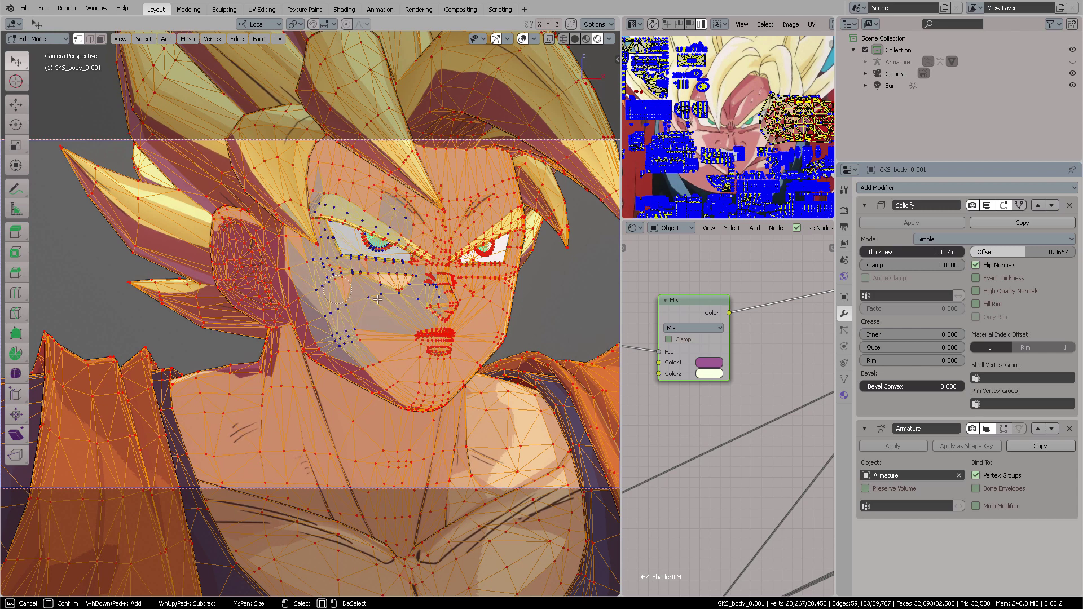
pyautogui.moveTo(326, 298)
pyautogui.mouseDown(button='middle')
pyautogui.moveTo(399, 255)
pyautogui.moveTo(364, 187)
pyautogui.moveTo(343, 182)
pyautogui.moveTo(415, 226)
pyautogui.moveTo(341, 195)
pyautogui.moveTo(423, 268)
pyautogui.moveTo(466, 248)
pyautogui.moveTo(482, 214)
pyautogui.moveTo(485, 197)
pyautogui.moveTo(440, 243)
pyautogui.moveTo(432, 223)
pyautogui.moveTo(464, 209)
pyautogui.moveTo(453, 174)
pyautogui.moveTo(514, 184)
pyautogui.moveTo(497, 277)
pyautogui.moveTo(470, 279)
pyautogui.moveTo(497, 246)
pyautogui.moveTo(489, 304)
pyautogui.moveTo(466, 334)
pyautogui.moveTo(444, 317)
pyautogui.moveTo(439, 340)
pyautogui.moveTo(414, 327)
pyautogui.moveTo(365, 330)
pyautogui.mouseUp(button='middle')
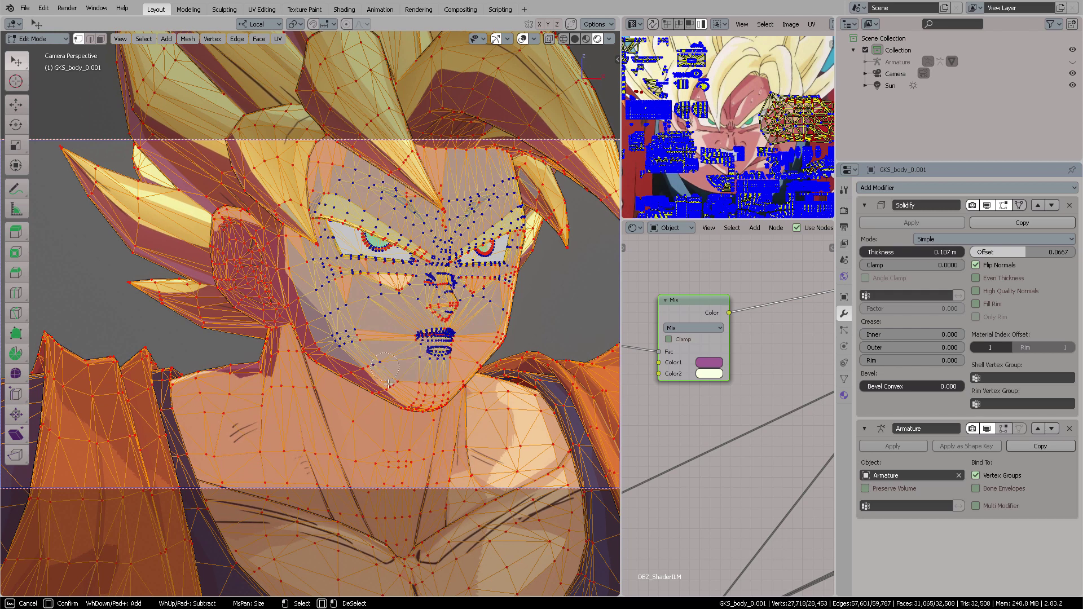
pyautogui.moveTo(389, 384)
pyautogui.mouseDown(button='middle')
pyautogui.moveTo(338, 342)
pyautogui.moveTo(329, 312)
pyautogui.moveTo(422, 386)
pyautogui.moveTo(410, 342)
pyautogui.moveTo(426, 285)
pyautogui.moveTo(364, 274)
pyautogui.mouseUp(button='middle')
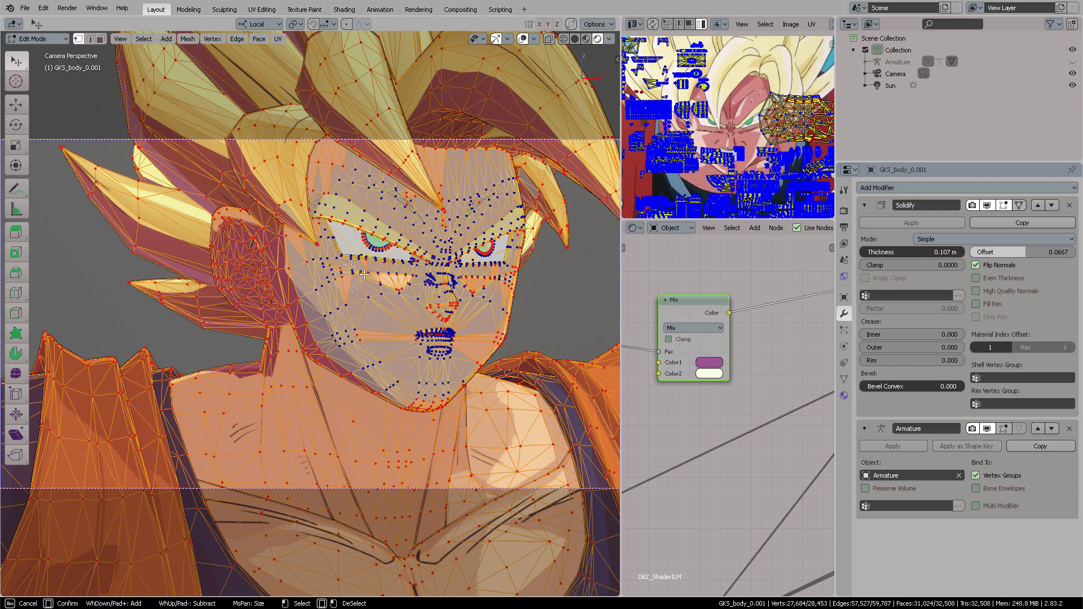
pyautogui.rightClick(364, 275)
# Switch to face selection and deselect the remaining selected faces on the cheeks, nose, mouth and chin with Circle Select
pyautogui.scroll(5, 366, 270)
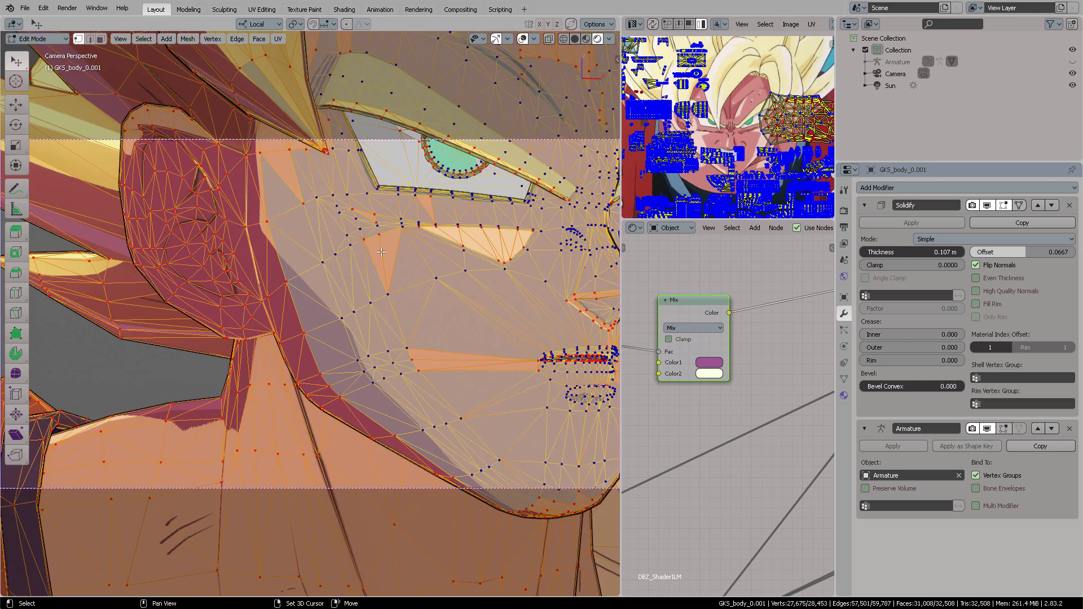
pyautogui.press('3')
pyautogui.press('c')
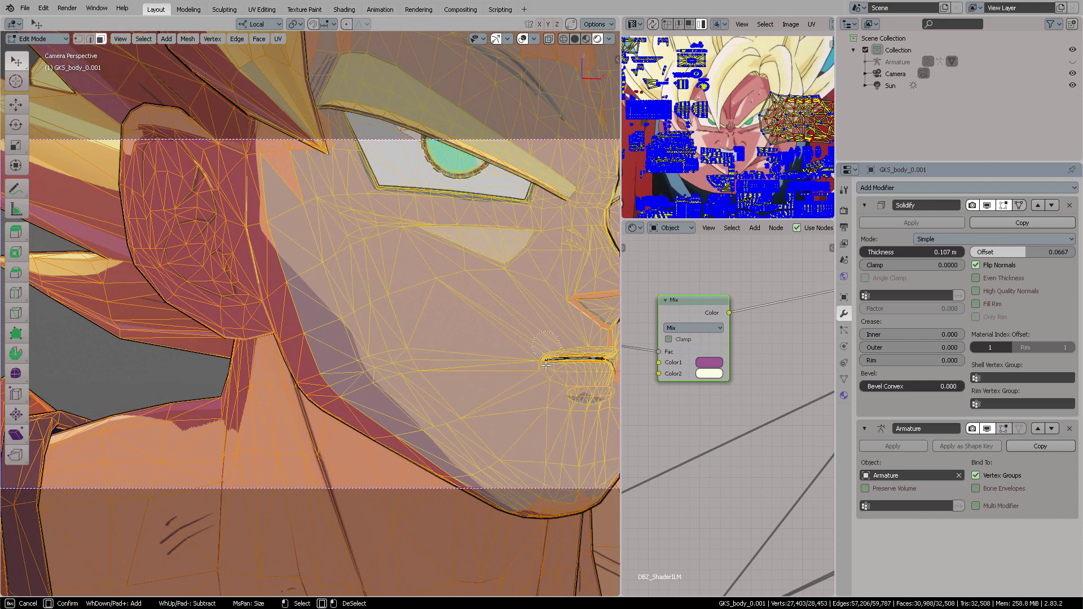
pyautogui.moveTo(546, 365); pyautogui.dragTo(584, 361, button='middle')
pyautogui.keyDown('ctrl'); pyautogui.scroll(-5, 508, 305); pyautogui.keyUp('ctrl')
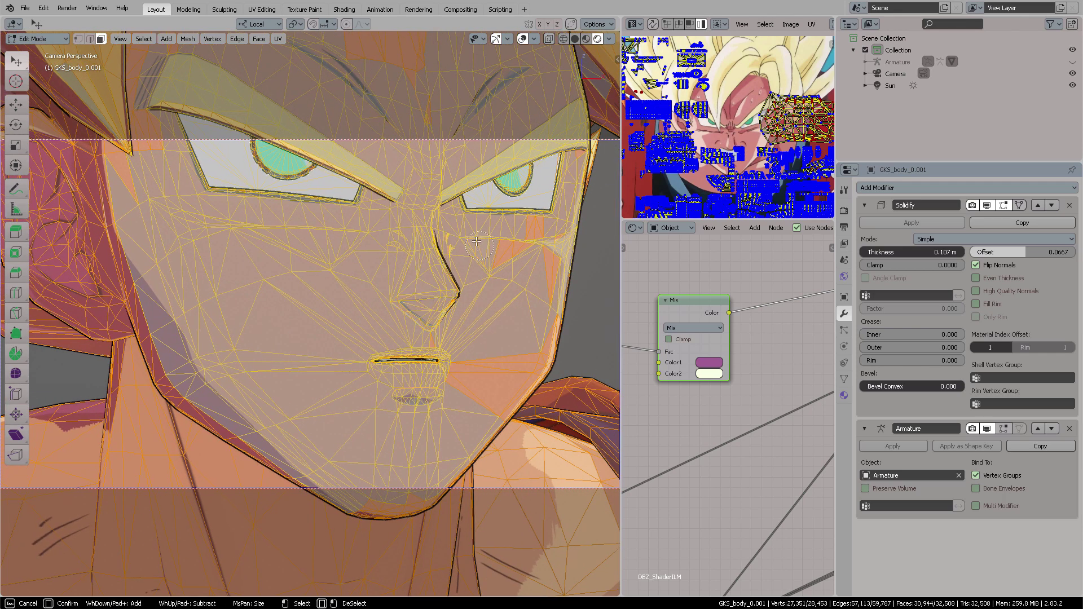
pyautogui.moveTo(406, 361)
pyautogui.mouseDown(button='middle')
pyautogui.moveTo(369, 502)
pyautogui.moveTo(406, 448)
pyautogui.mouseUp(button='middle')
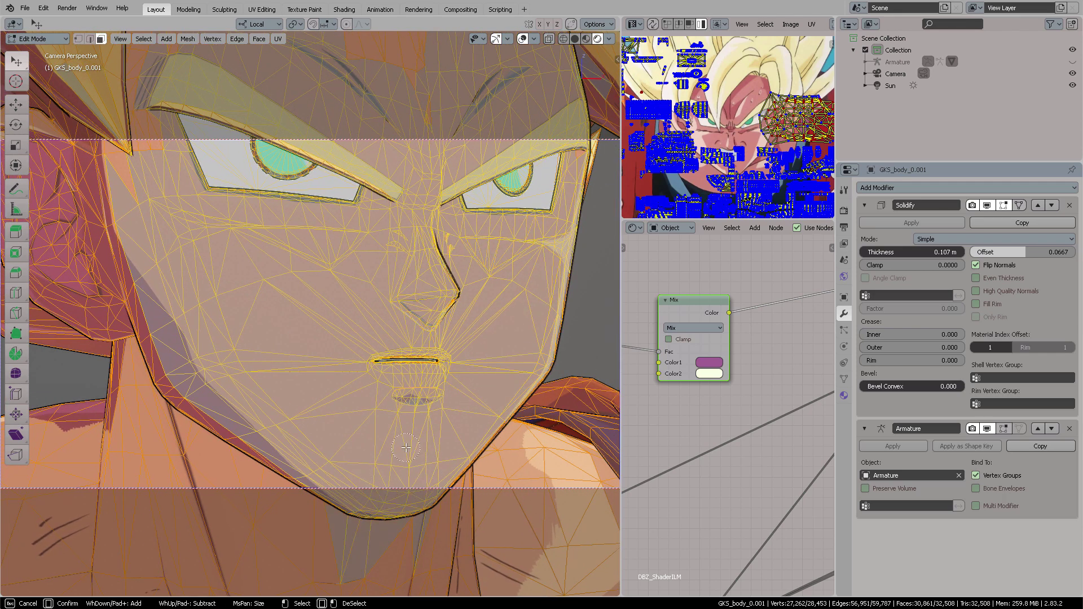
pyautogui.press('Escape')
# Grow the selection once and clear the reselected faces around the nose, cheek, chin and face edge with Circle Select
pyautogui.press('ctrl+KP_Add')
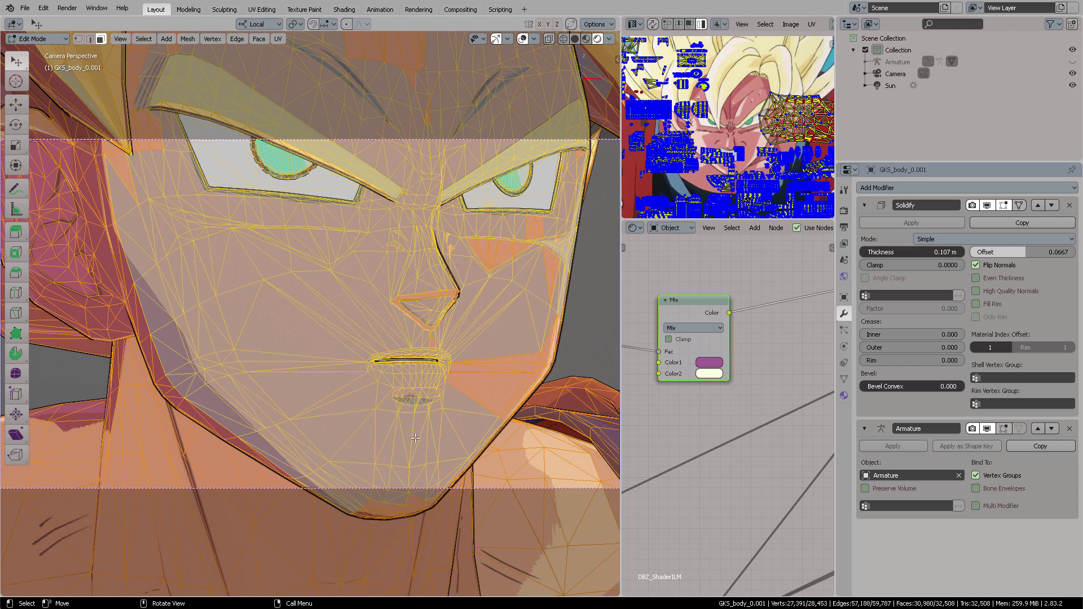
pyautogui.press('c')
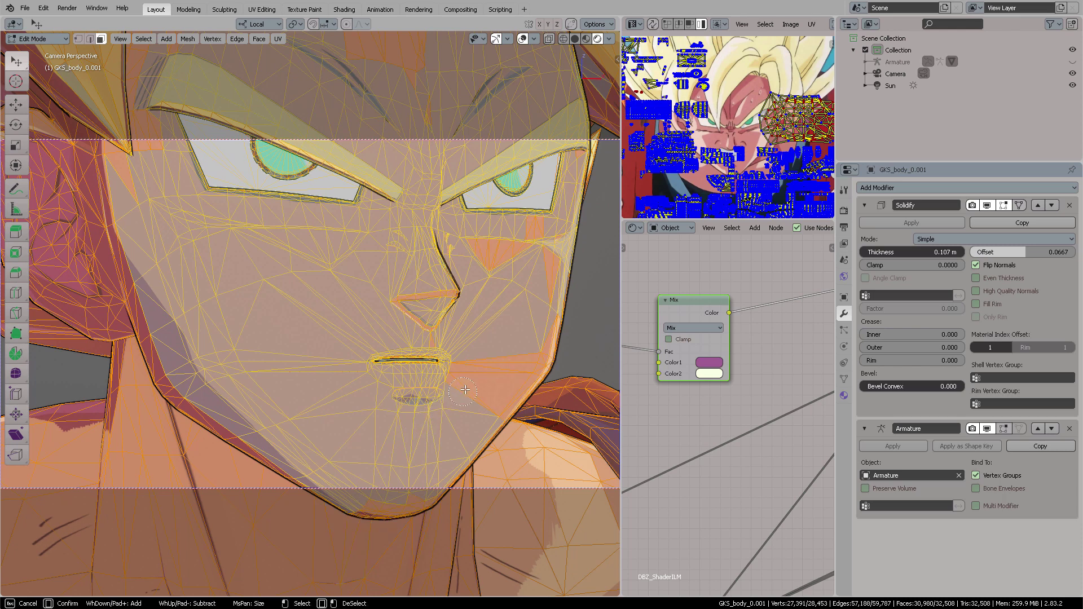
pyautogui.moveTo(494, 359)
pyautogui.mouseDown(button='middle')
pyautogui.moveTo(432, 375)
pyautogui.moveTo(427, 315)
pyautogui.moveTo(399, 286)
pyautogui.moveTo(397, 311)
pyautogui.moveTo(462, 286)
pyautogui.moveTo(451, 312)
pyautogui.moveTo(456, 285)
pyautogui.mouseUp(button='middle')
pyautogui.moveTo(460, 241)
pyautogui.mouseDown(button='middle')
pyautogui.moveTo(537, 236)
pyautogui.moveTo(543, 255)
pyautogui.moveTo(548, 246)
pyautogui.moveTo(527, 366)
pyautogui.moveTo(472, 403)
pyautogui.mouseUp(button='middle')
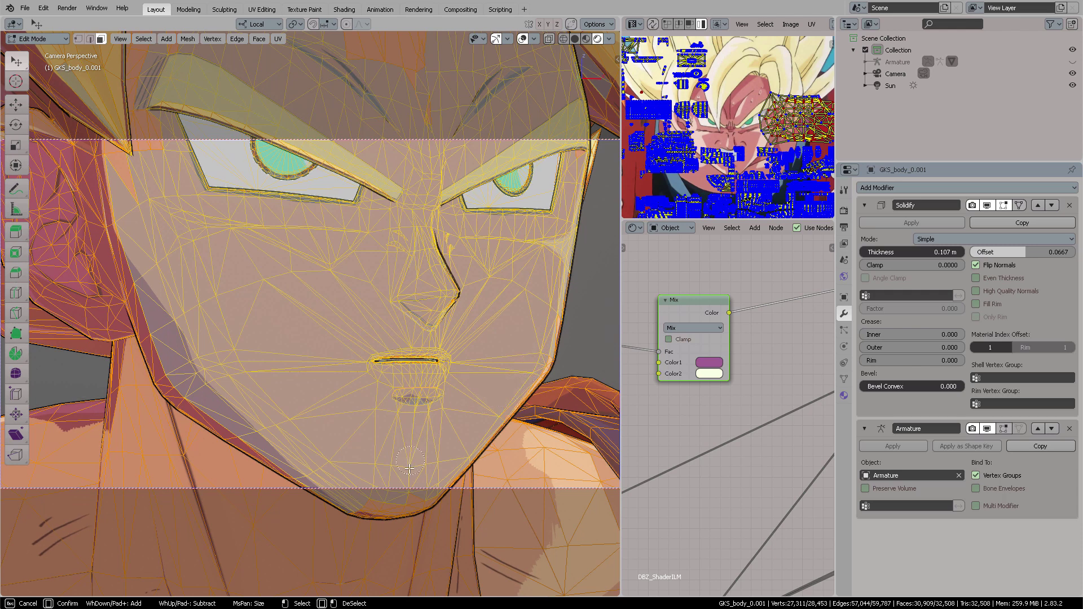
pyautogui.moveTo(410, 461)
pyautogui.mouseDown(button='middle')
pyautogui.moveTo(405, 489)
pyautogui.moveTo(374, 492)
pyautogui.moveTo(462, 395)
pyautogui.moveTo(485, 334)
pyautogui.mouseUp(button='middle')
pyautogui.moveTo(197, 210); pyautogui.dragTo(136, 178, button='middle')
pyautogui.press('Escape')
pyautogui.scroll(-5, 474, 266)
# Add a vertex group named OutlinerYES to the body mesh and assign the selected faces to it
pyautogui.click(844, 379)
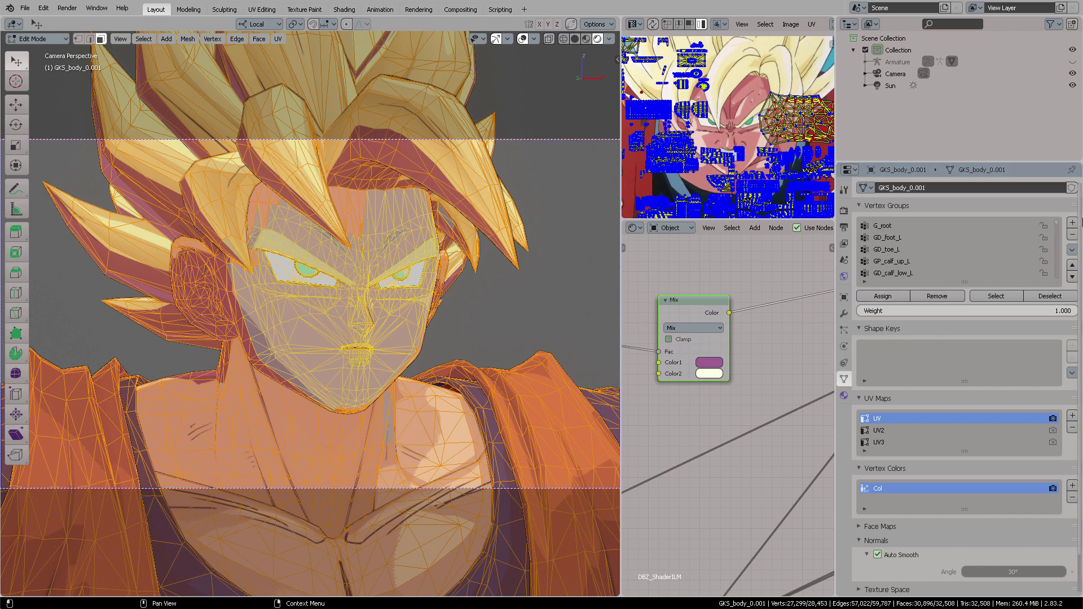
pyautogui.click(1073, 224)
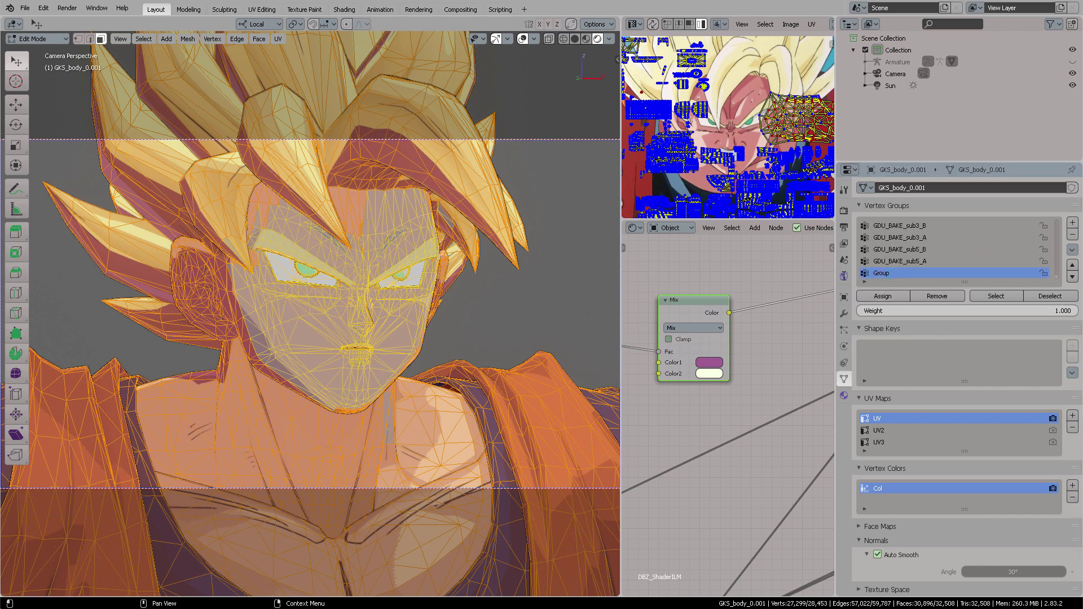
pyautogui.doubleClick(881, 273)
pyautogui.write('OutlinerUYES')
pyautogui.press('Return')
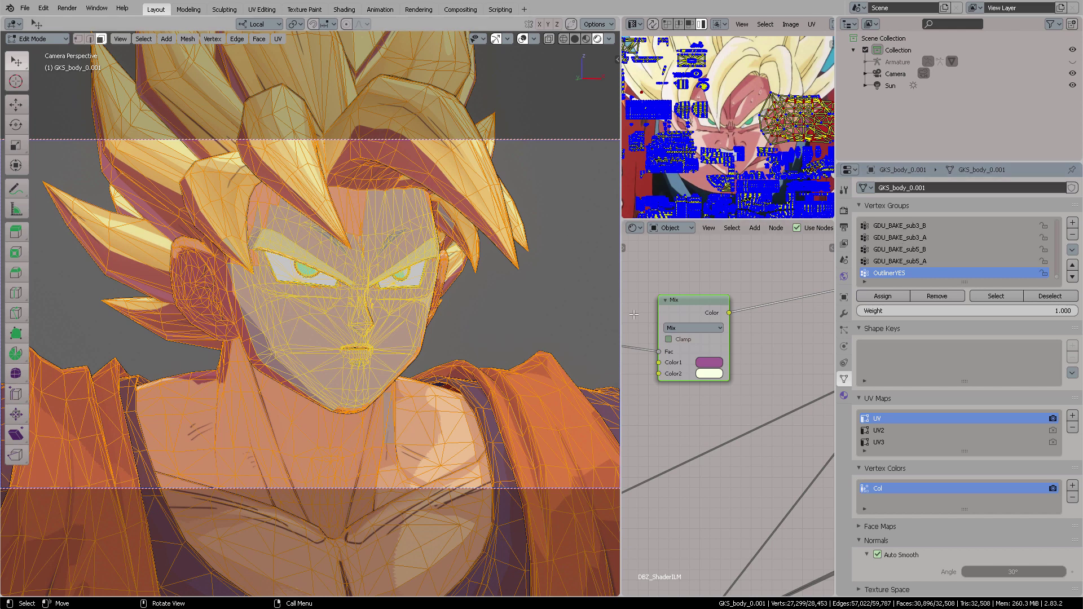
pyautogui.click(884, 297)
# Return to Object Mode and set OutlinerYES as the Solidify modifier's vertex group
pyautogui.hotkey('ctrl', 'Tab')
pyautogui.click(422, 283)
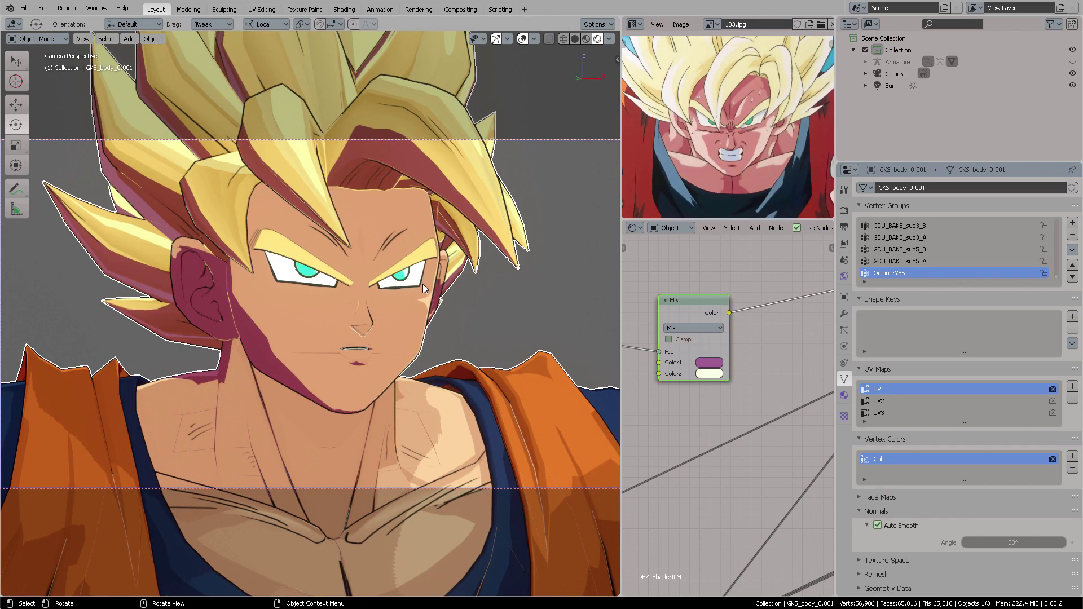
pyautogui.click(844, 315)
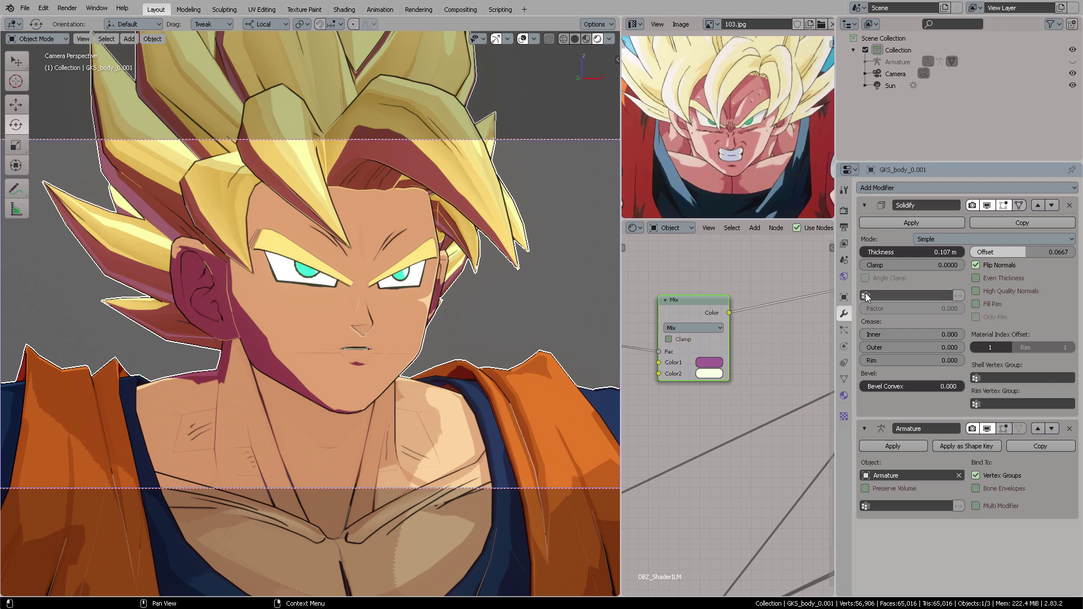
pyautogui.click(867, 297)
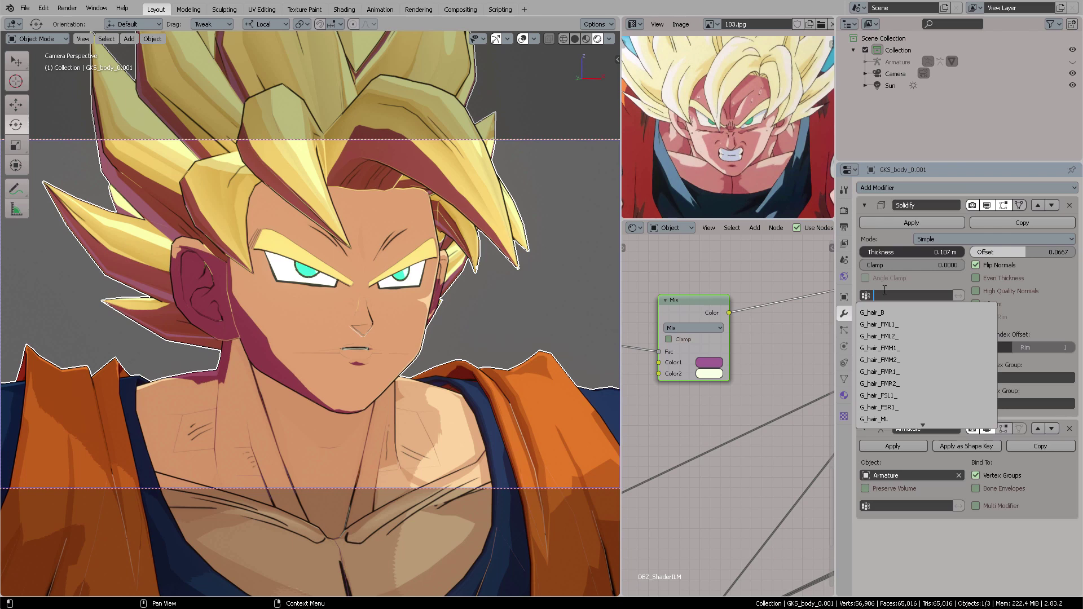
pyautogui.write('outl')
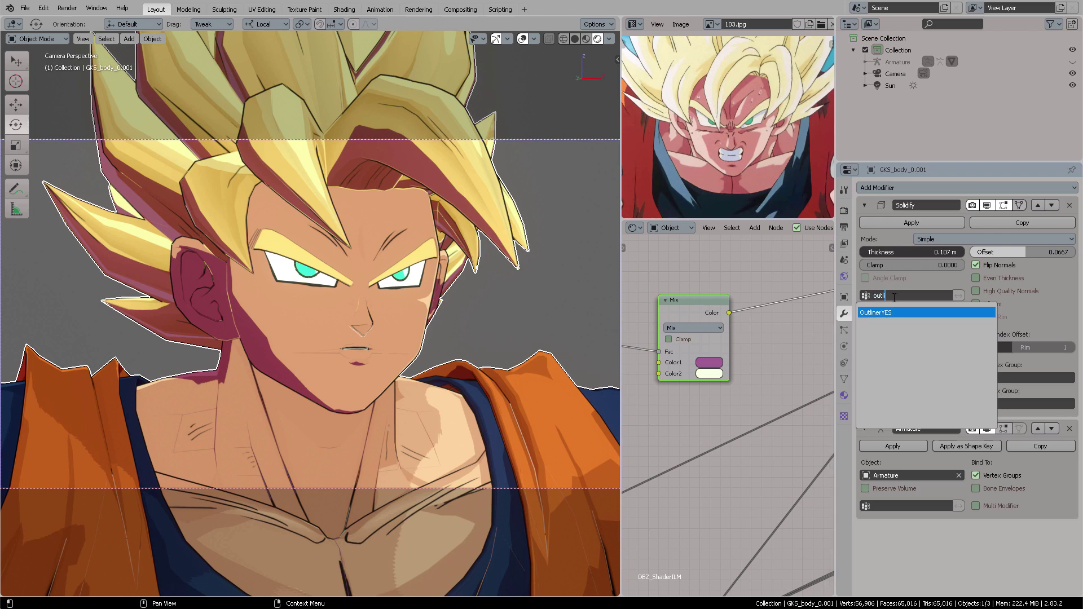
pyautogui.press('Return')
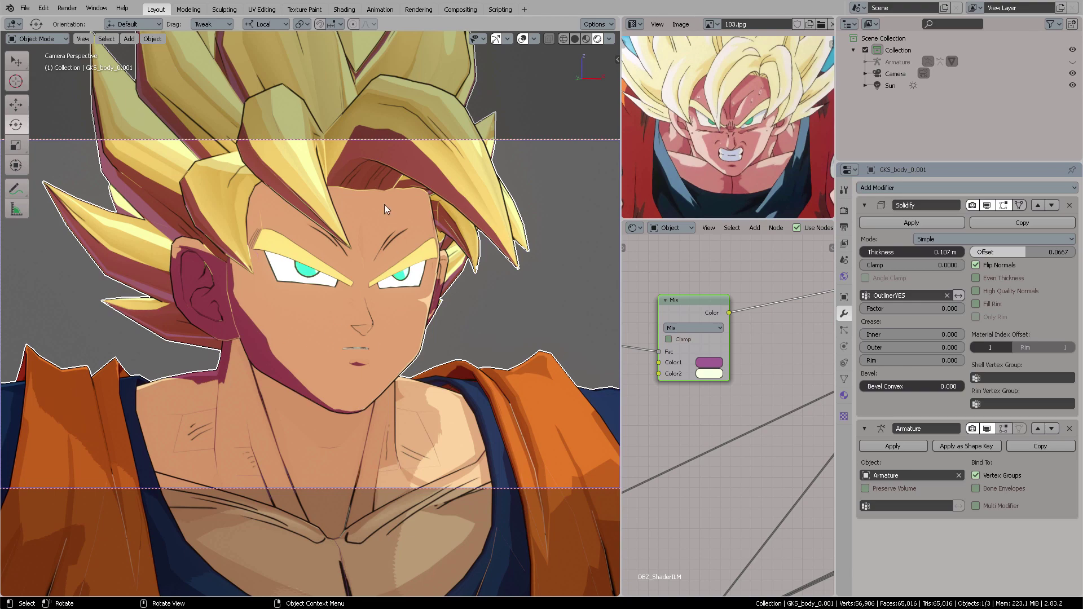
# Enter Edit Mode on the body and deselect the faces of the neck and upper chest with Circle Select
pyautogui.moveTo(361, 231); pyautogui.dragTo(292, 370, button='middle')
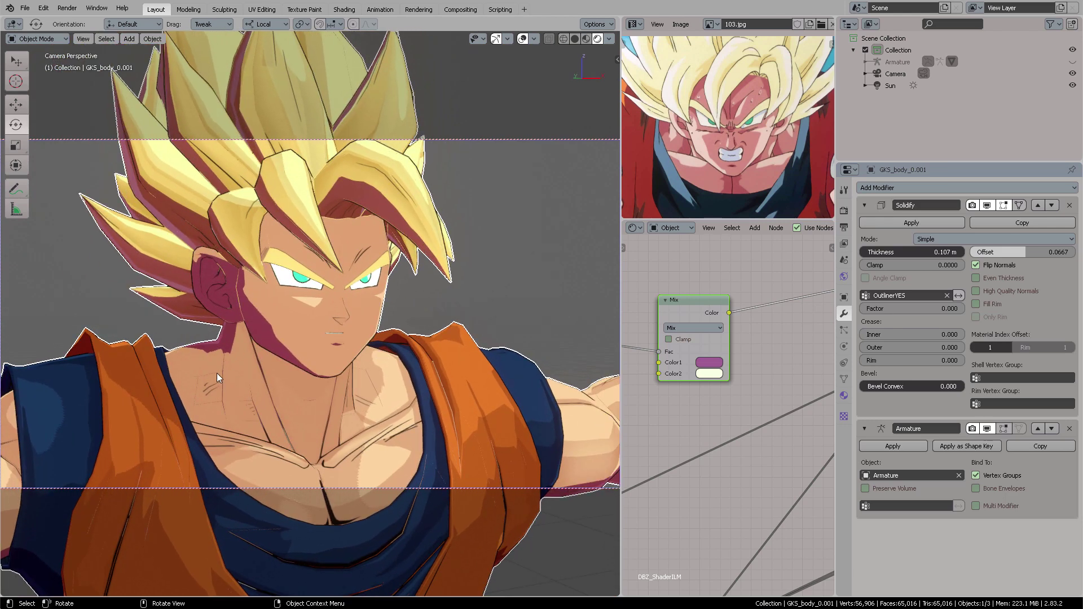
pyautogui.moveTo(346, 341); pyautogui.dragTo(331, 323, button='middle')
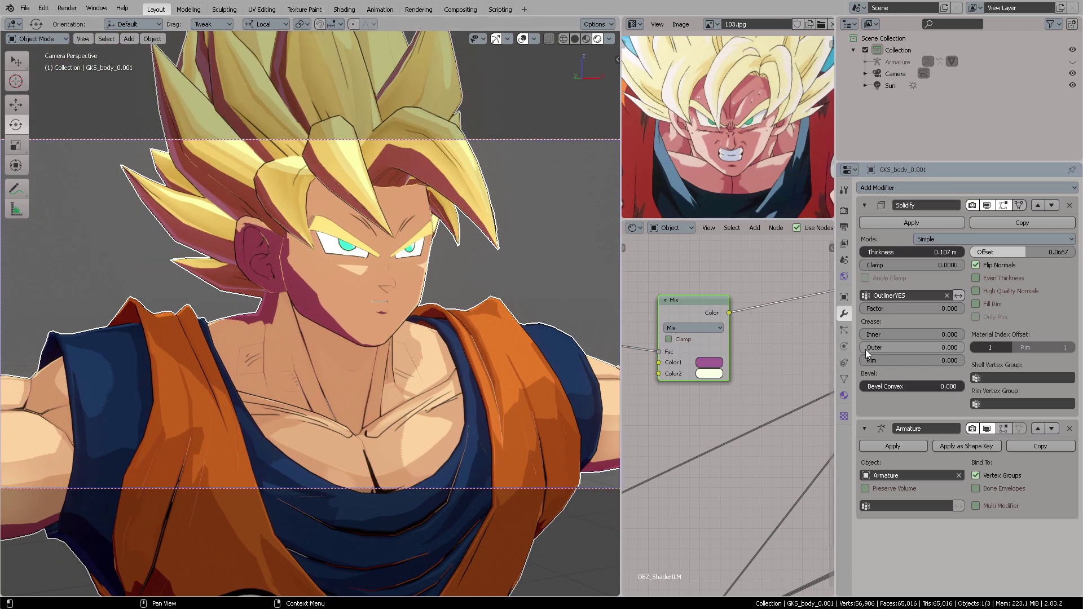
pyautogui.click(844, 379)
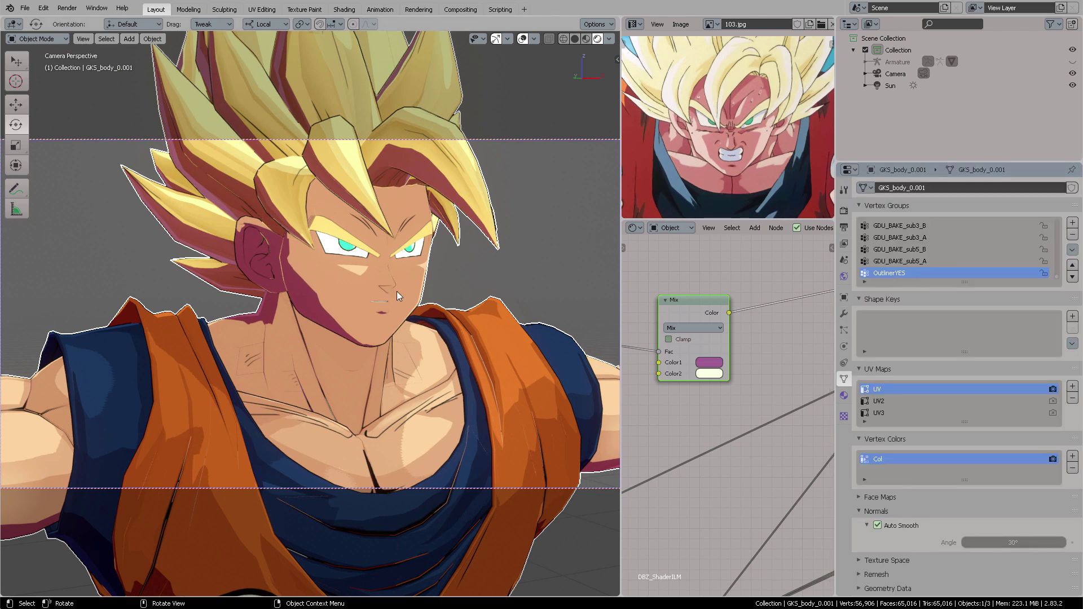
pyautogui.hotkey('ctrl', 'Tab')
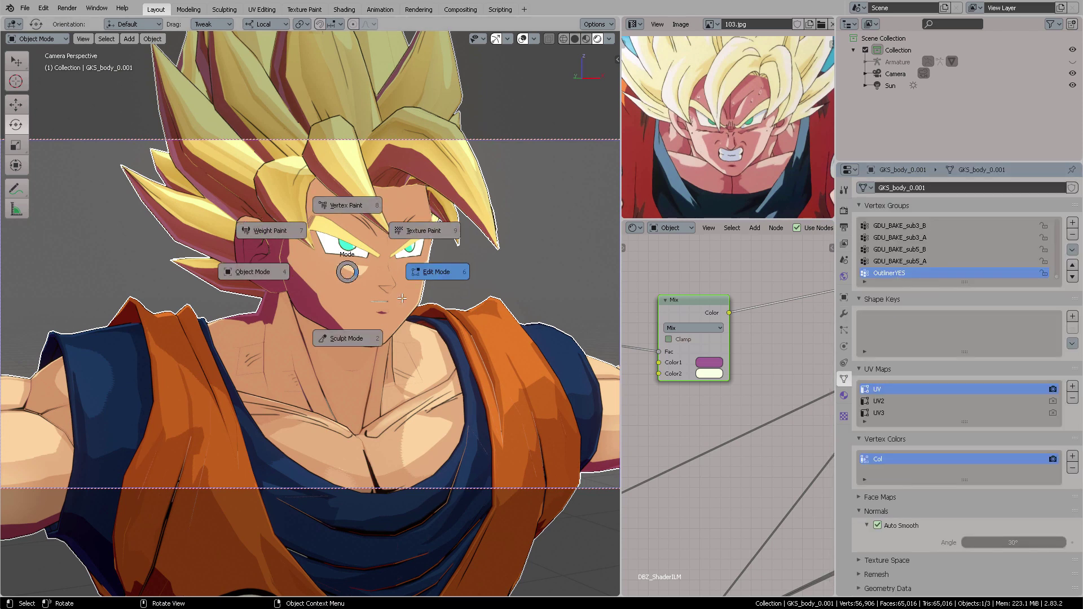
pyautogui.click(438, 273)
pyautogui.moveTo(367, 267); pyautogui.dragTo(329, 311, button='middle')
pyautogui.press('c')
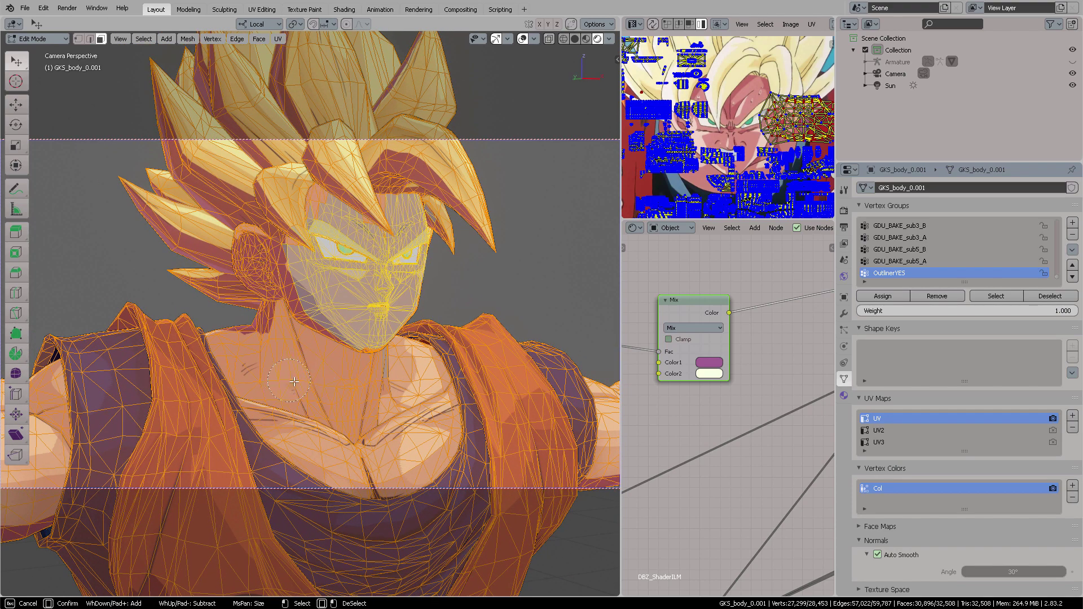
pyautogui.moveTo(298, 382)
pyautogui.mouseDown(button='middle')
pyautogui.moveTo(295, 413)
pyautogui.moveTo(258, 369)
pyautogui.moveTo(296, 365)
pyautogui.moveTo(346, 406)
pyautogui.moveTo(368, 399)
pyautogui.moveTo(347, 398)
pyautogui.moveTo(372, 386)
pyautogui.moveTo(399, 394)
pyautogui.moveTo(401, 417)
pyautogui.moveTo(411, 378)
pyautogui.moveTo(380, 381)
pyautogui.moveTo(292, 350)
pyautogui.moveTo(318, 430)
pyautogui.moveTo(352, 448)
pyautogui.moveTo(401, 448)
pyautogui.moveTo(426, 419)
pyautogui.moveTo(417, 388)
pyautogui.moveTo(295, 421)
pyautogui.mouseUp(button='middle')
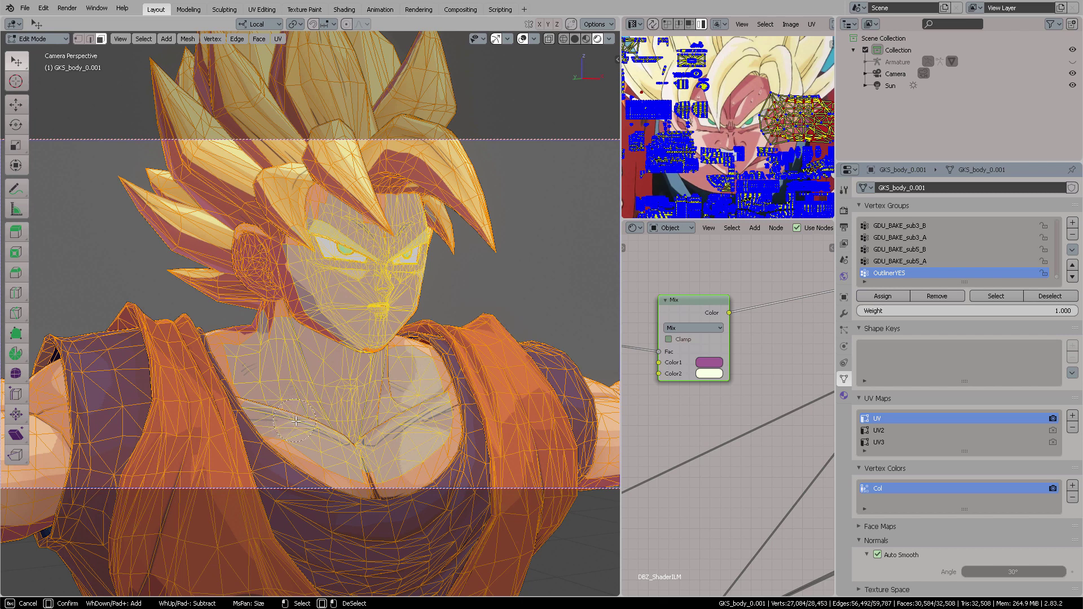
pyautogui.moveTo(374, 436); pyautogui.dragTo(369, 458, button='middle')
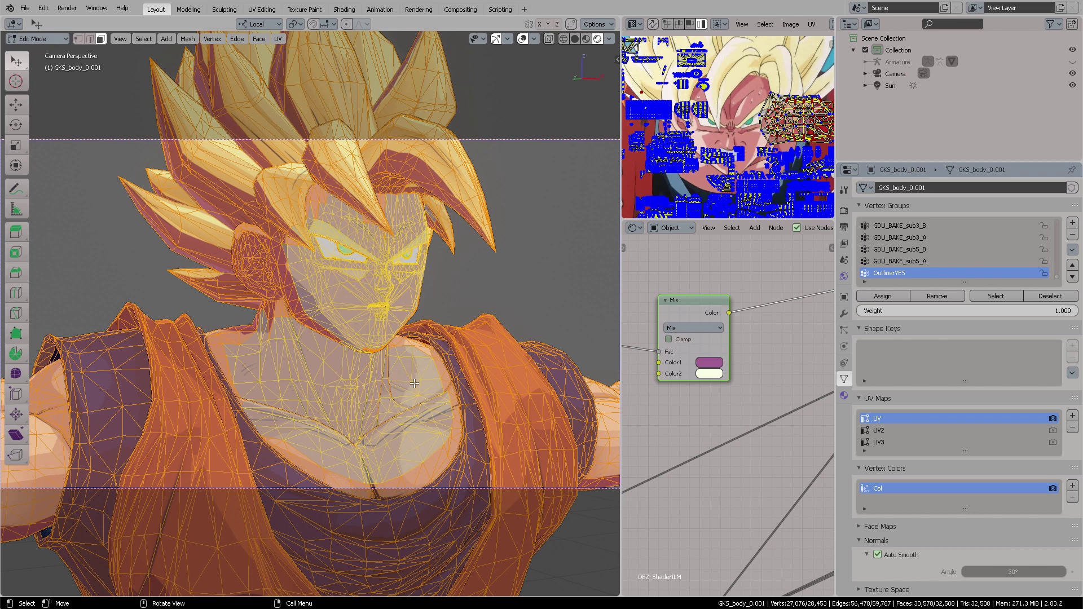
# Assign the reduced selection to the OutlinerYES group at weight 1.000 and return to Object Mode
pyautogui.click(880, 299)
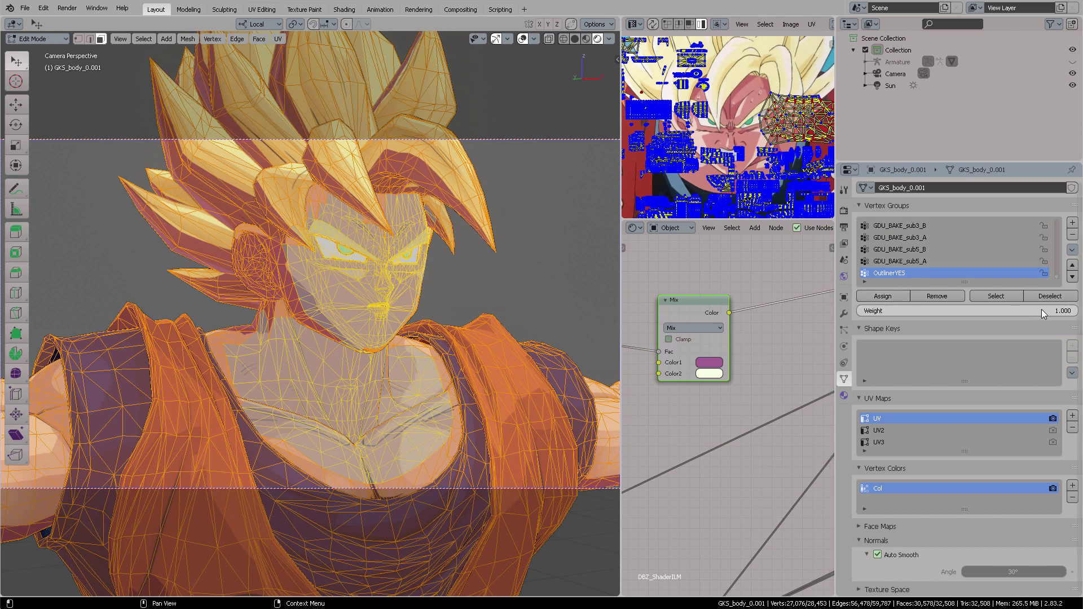
pyautogui.moveTo(1041, 311); pyautogui.dragTo(1077, 310)
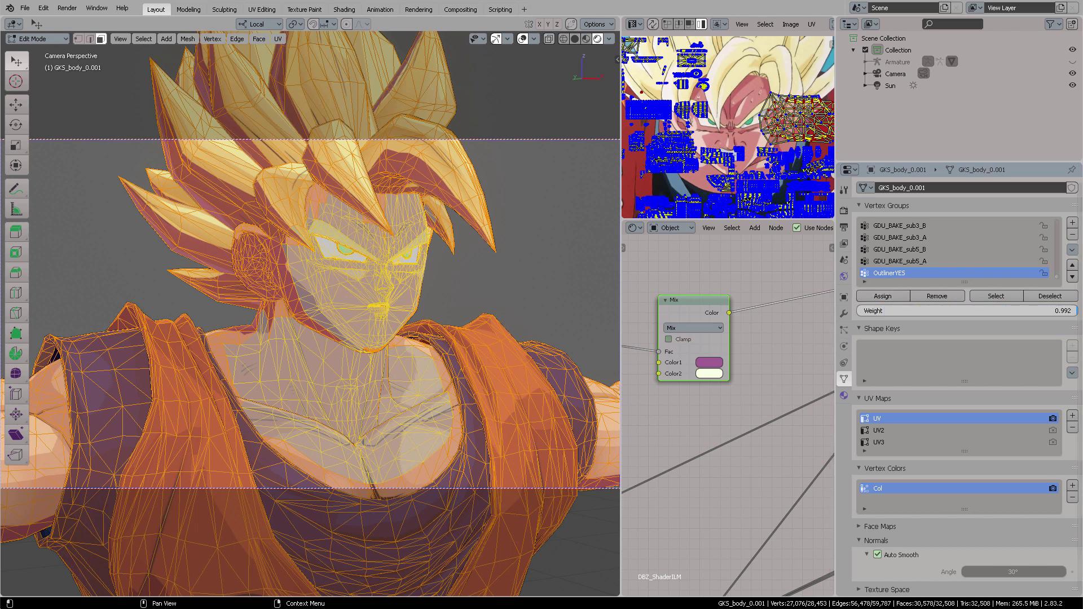
pyautogui.click(878, 298)
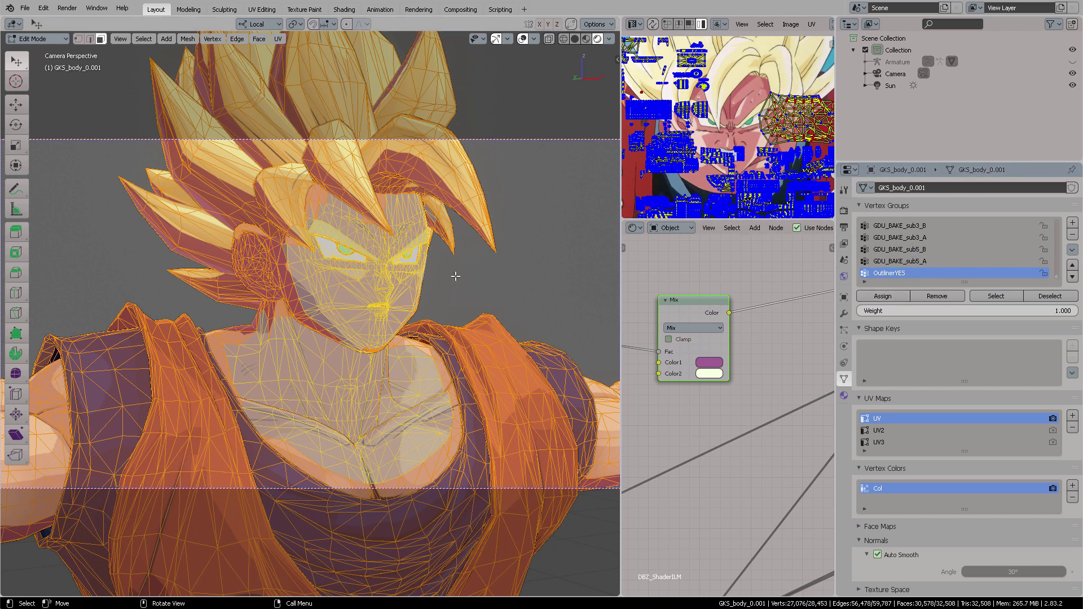
pyautogui.hotkey('ctrl', 'Tab')
pyautogui.click(410, 280)
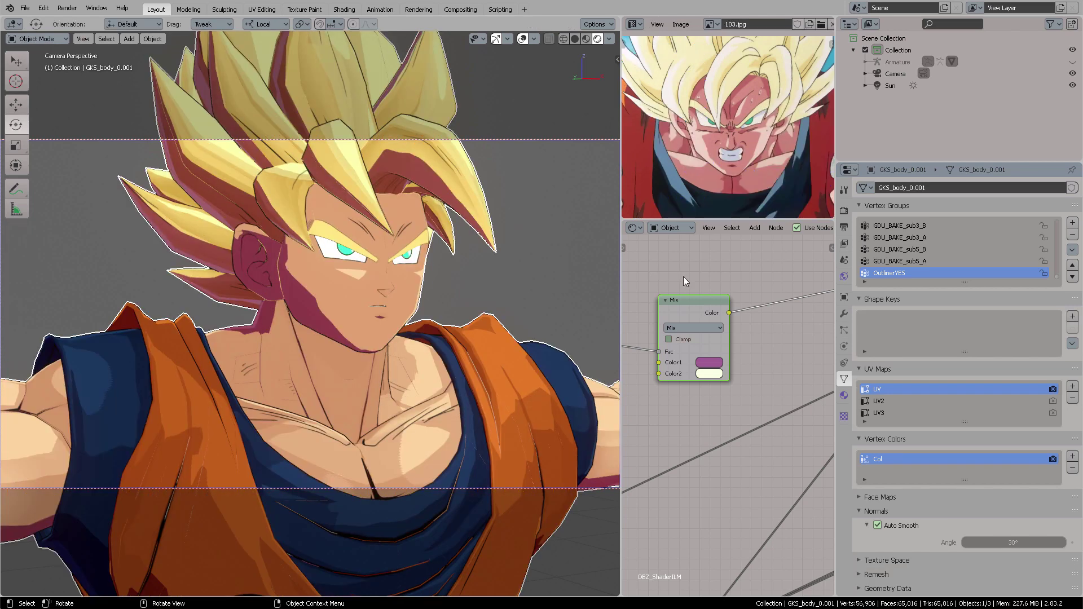
# Examine the neck and chest outlines up close with the Solidify settings displayed
pyautogui.click(844, 314)
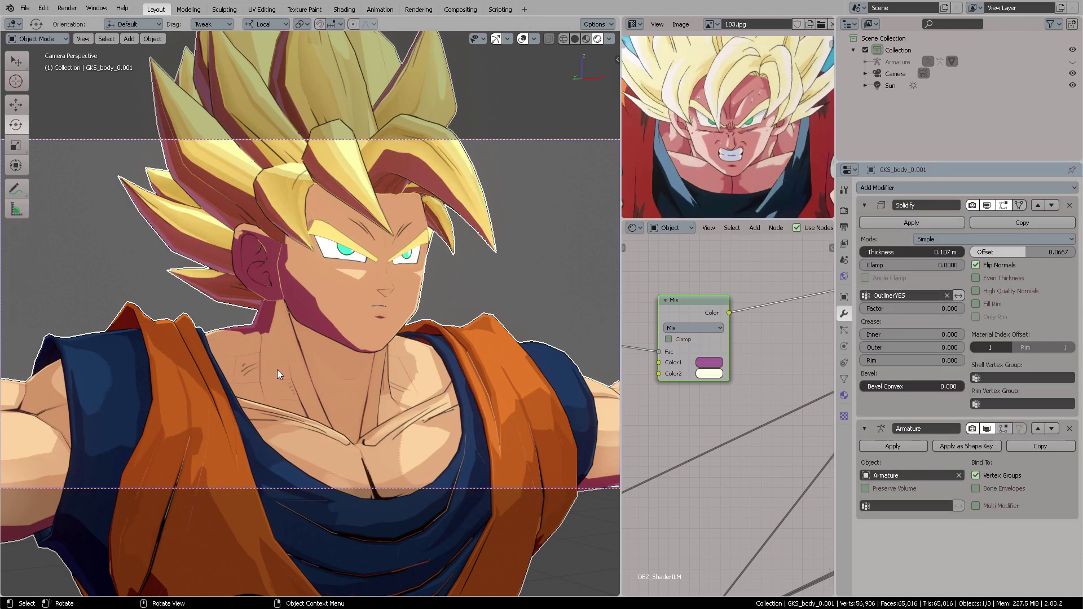
pyautogui.moveTo(276, 370); pyautogui.dragTo(363, 360, button='middle')
pyautogui.press('z')
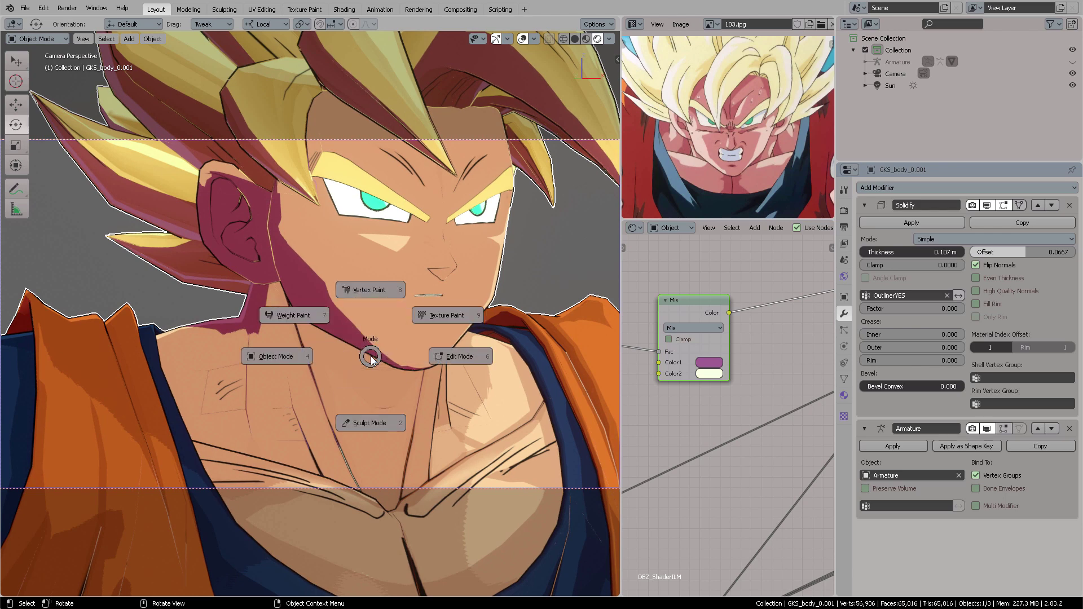
# Return to Edit Mode on the body mesh and delete the OutlinerYES vertex group
pyautogui.click(844, 379)
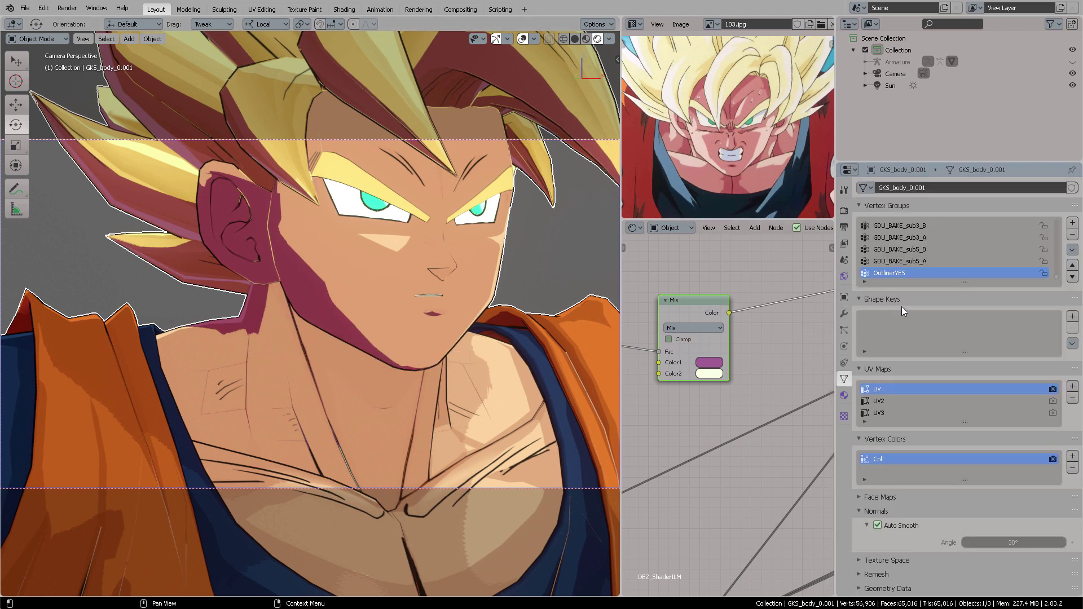
pyautogui.hotkey('ctrl', 'Tab')
pyautogui.click(477, 341)
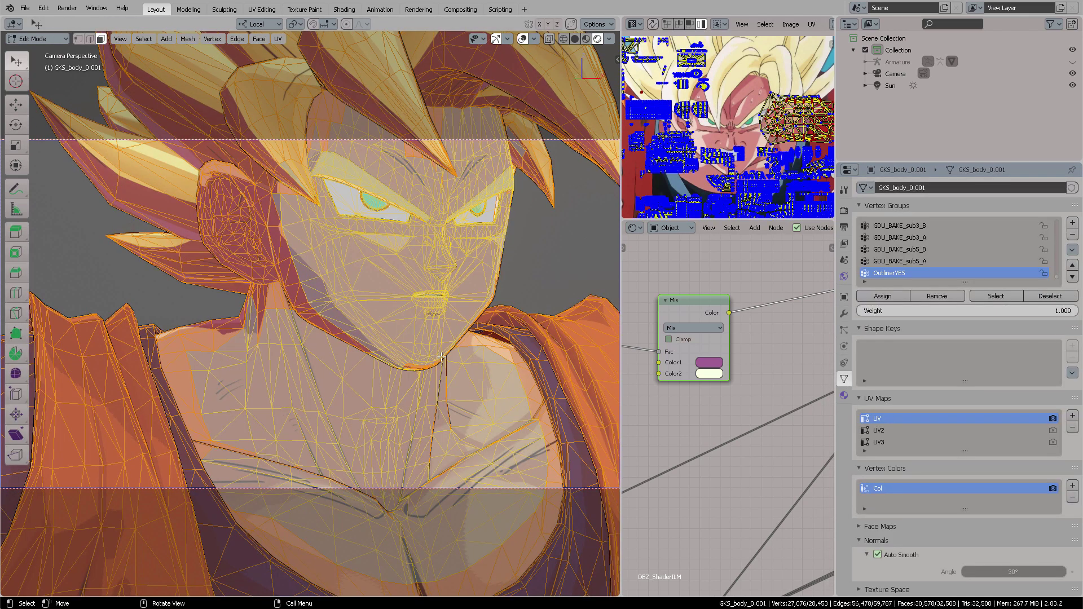
pyautogui.moveTo(524, 375); pyautogui.dragTo(440, 314, button='middle')
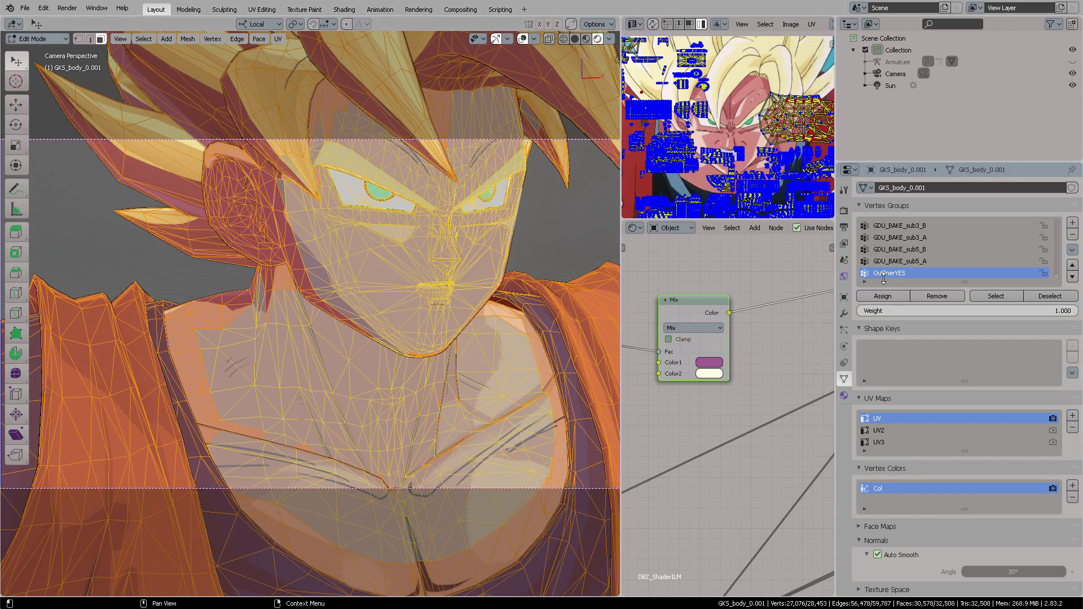
pyautogui.doubleClick(901, 275)
pyautogui.press('Return')
pyautogui.click(1073, 236)
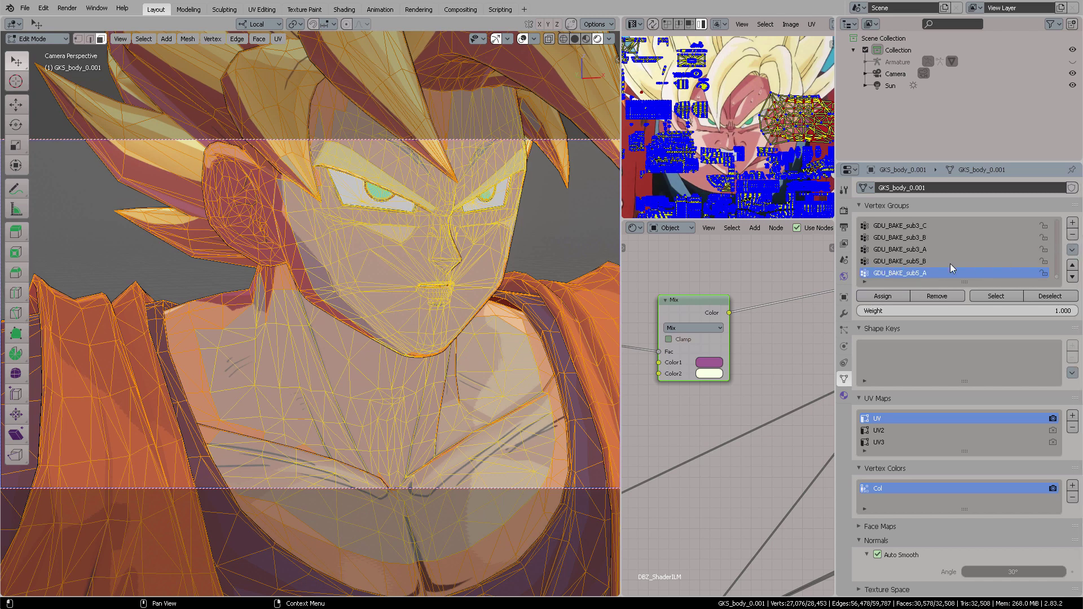
# Add a vertex group to the body mesh and name it "New Assign Vertex group"
pyautogui.click(1073, 223)
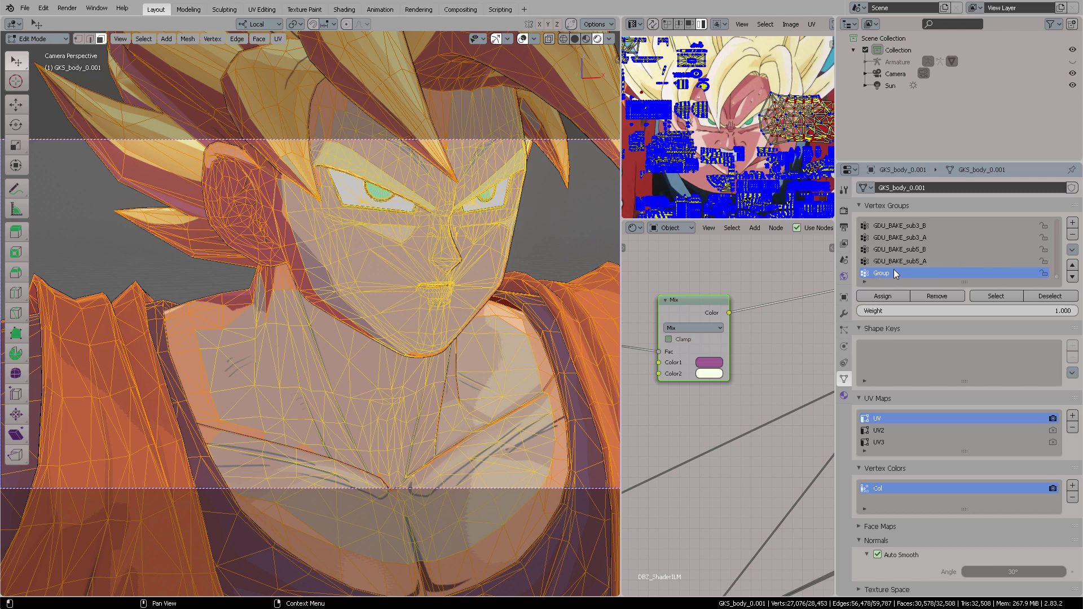
pyautogui.doubleClick(895, 273)
pyautogui.write('New')
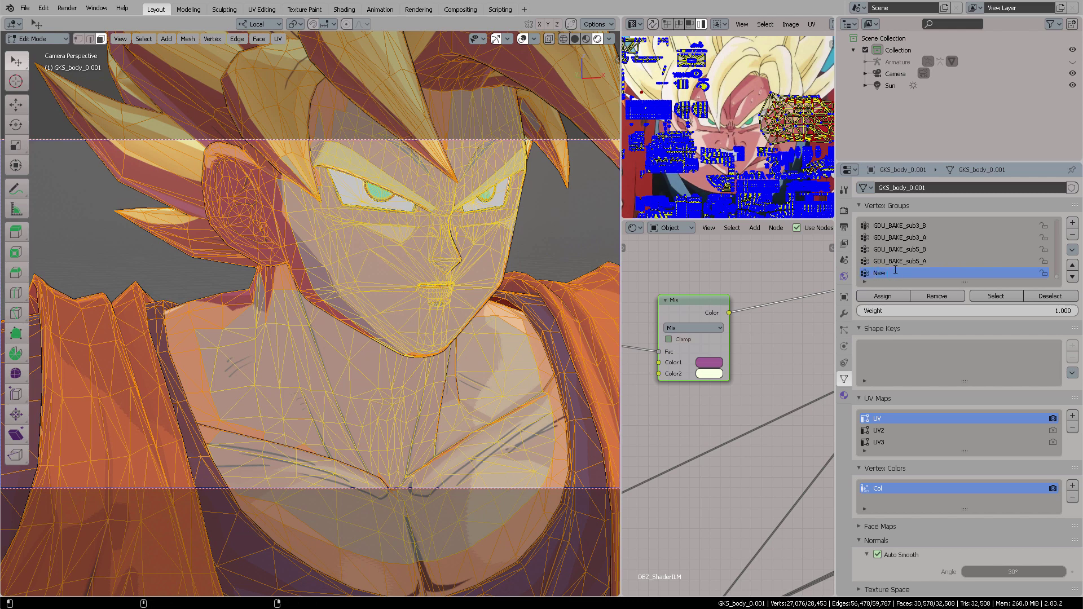
pyautogui.write(' Assign Vertex group')
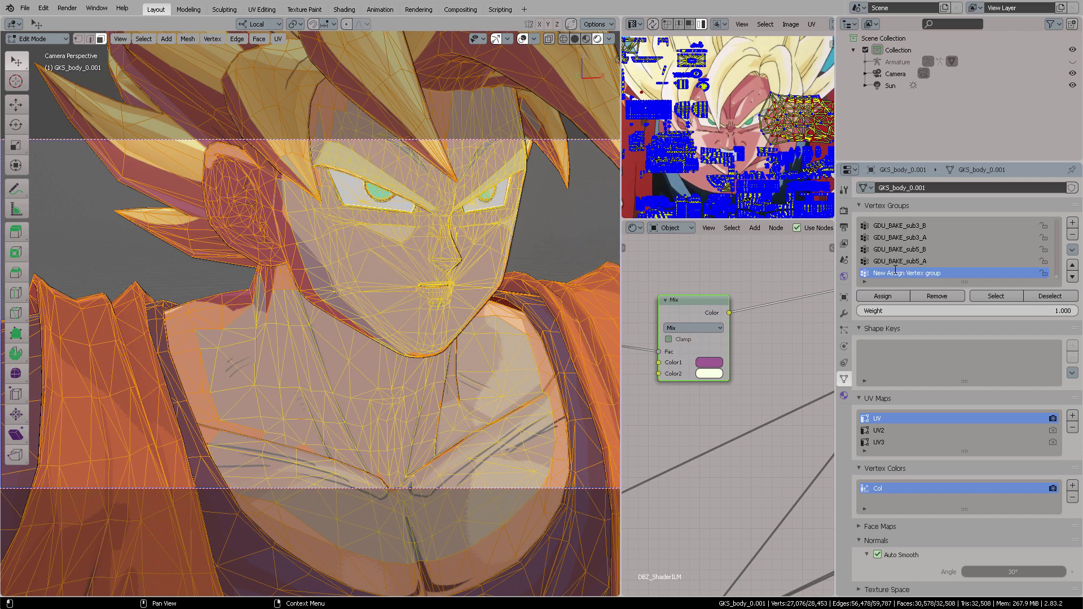
# Assign the selected vertices to the New Assign Vertex group at weight 1.000
pyautogui.press('Return')
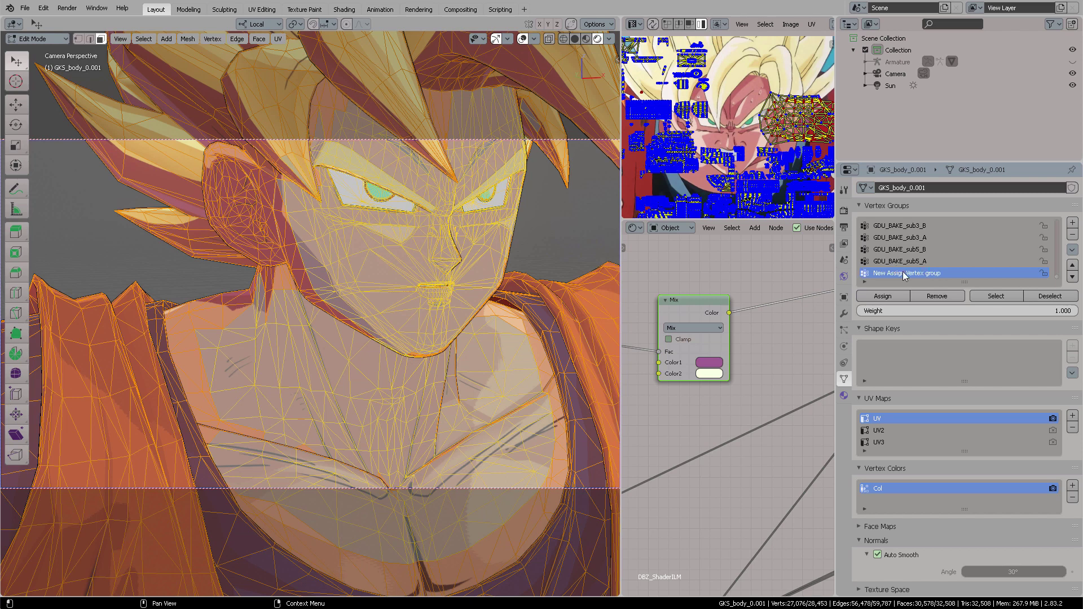
pyautogui.click(888, 299)
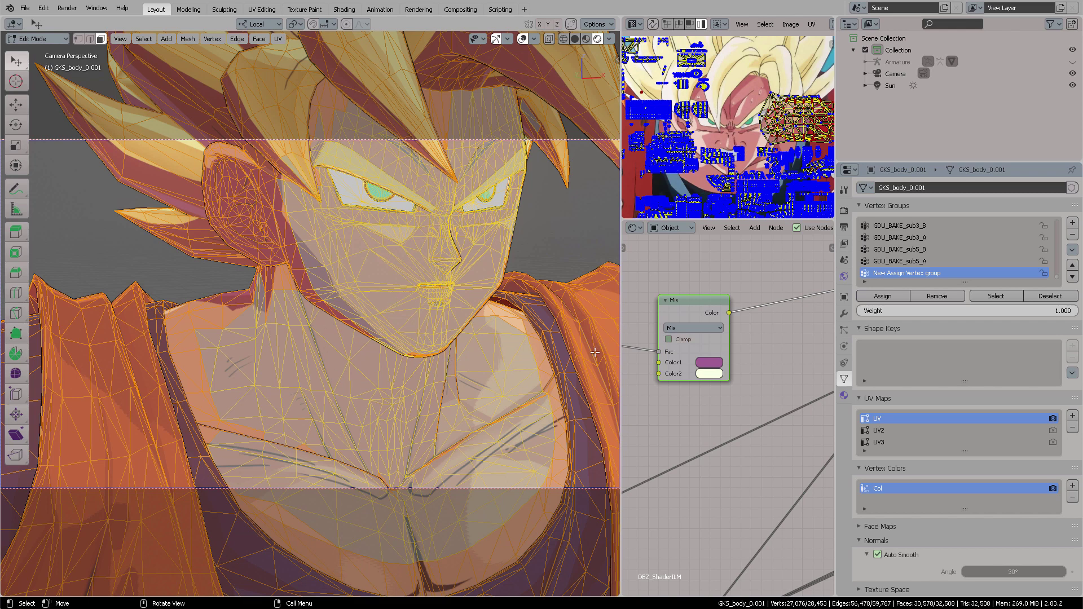
# Replace the Solidify modifier's vertex group with New Assign Vertex group and return to Object Mode
pyautogui.click(844, 313)
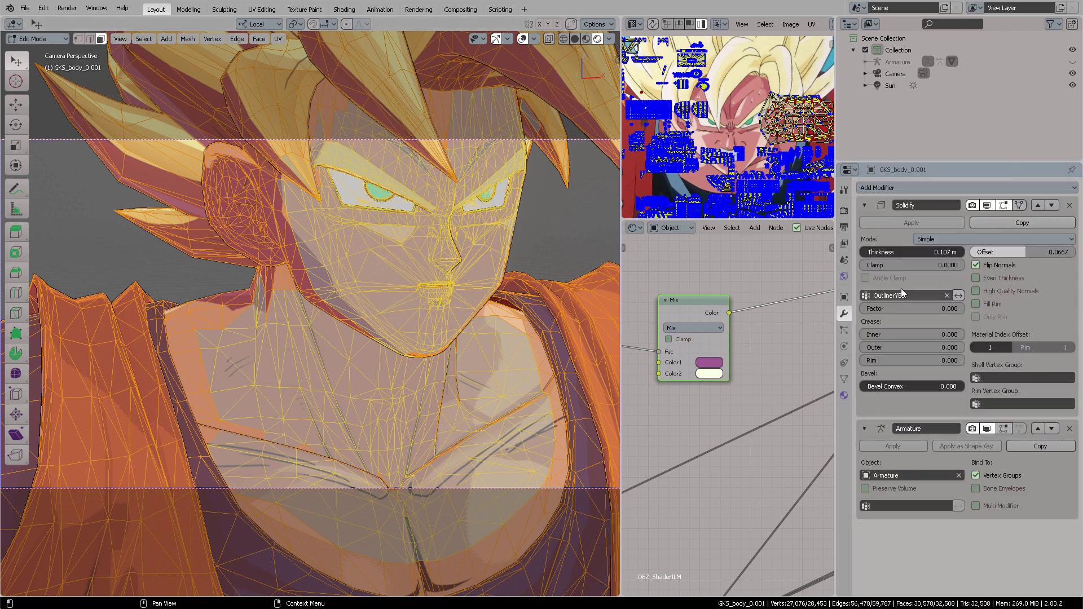
pyautogui.click(947, 293)
pyautogui.click(907, 296)
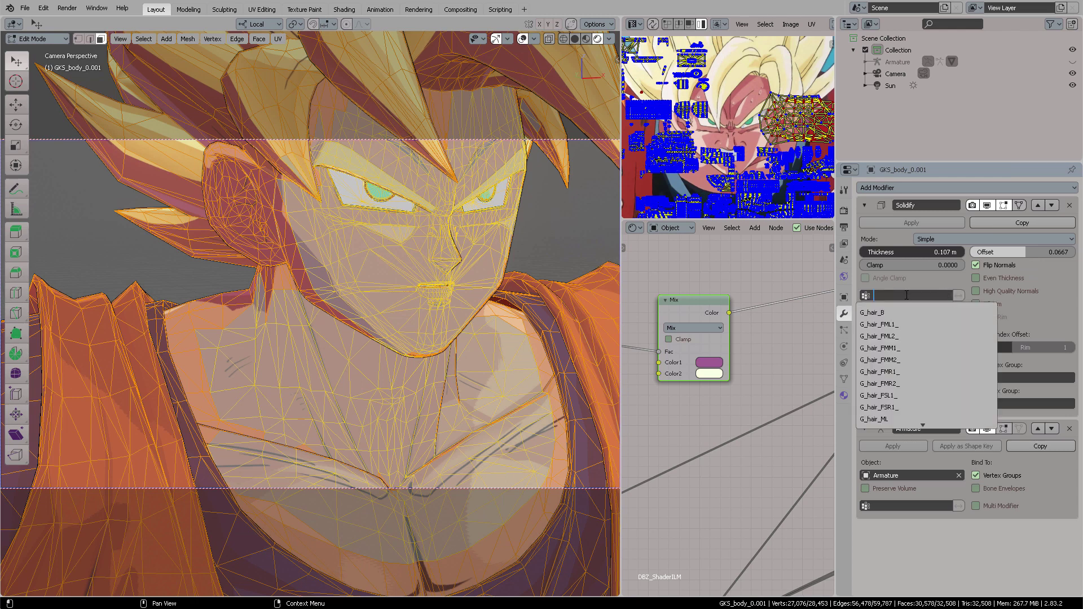
pyautogui.write('assi')
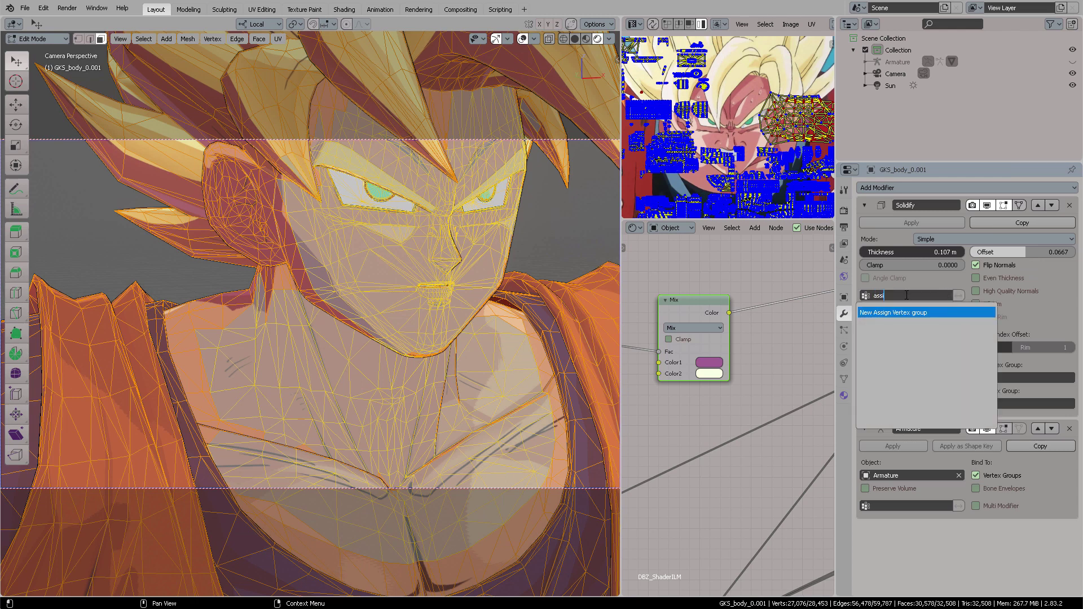
pyautogui.press('Return')
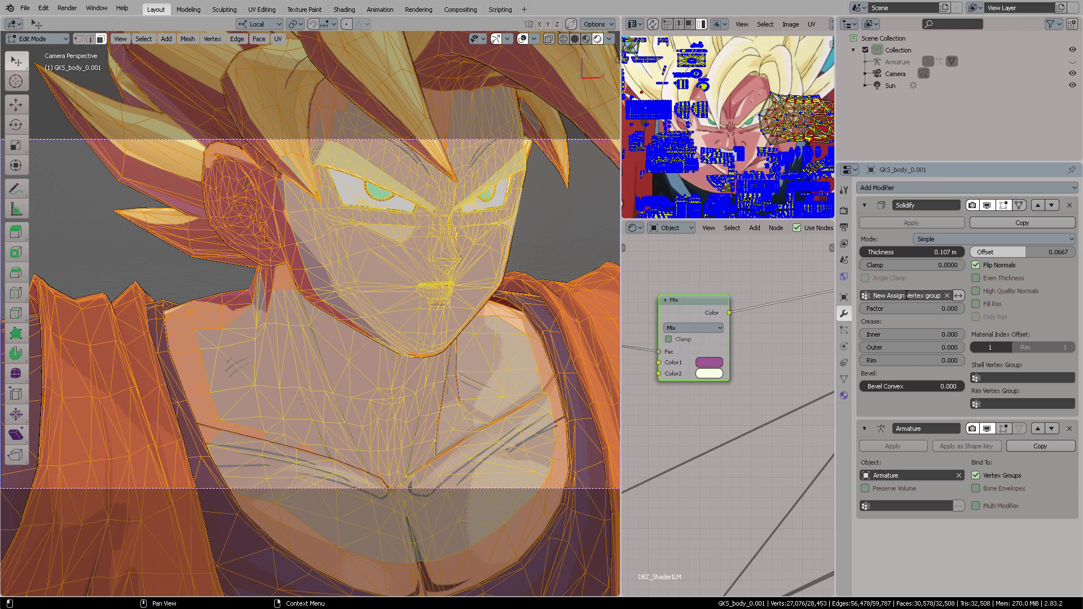
pyautogui.hotkey('ctrl', 'Tab')
pyautogui.click(406, 257)
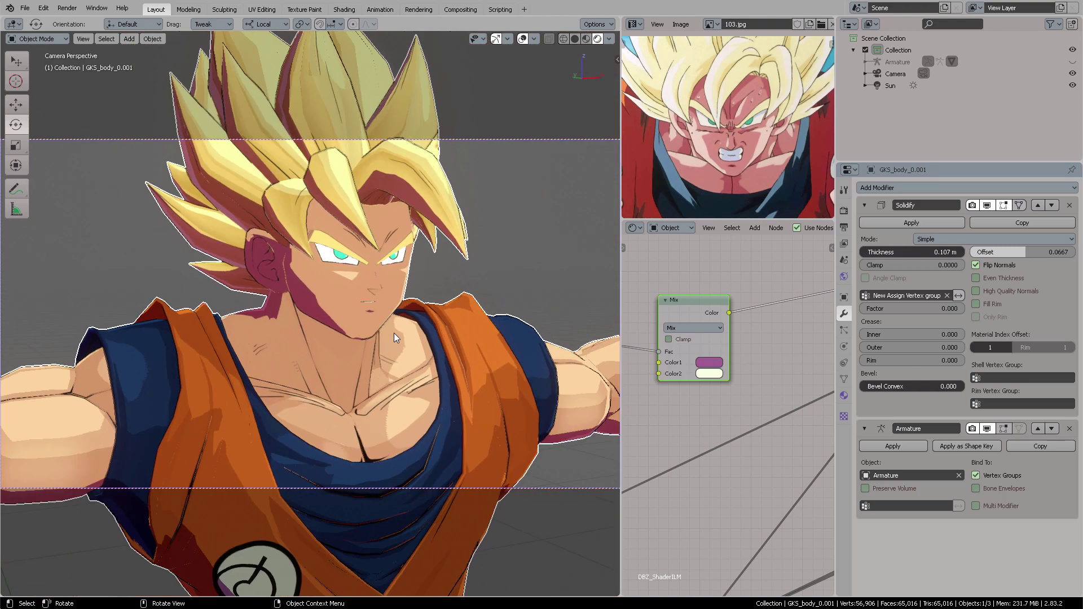
# Examine the character's outline on the head, chest and full figure from several angles and distances
pyautogui.moveTo(394, 333); pyautogui.dragTo(333, 319, button='middle')
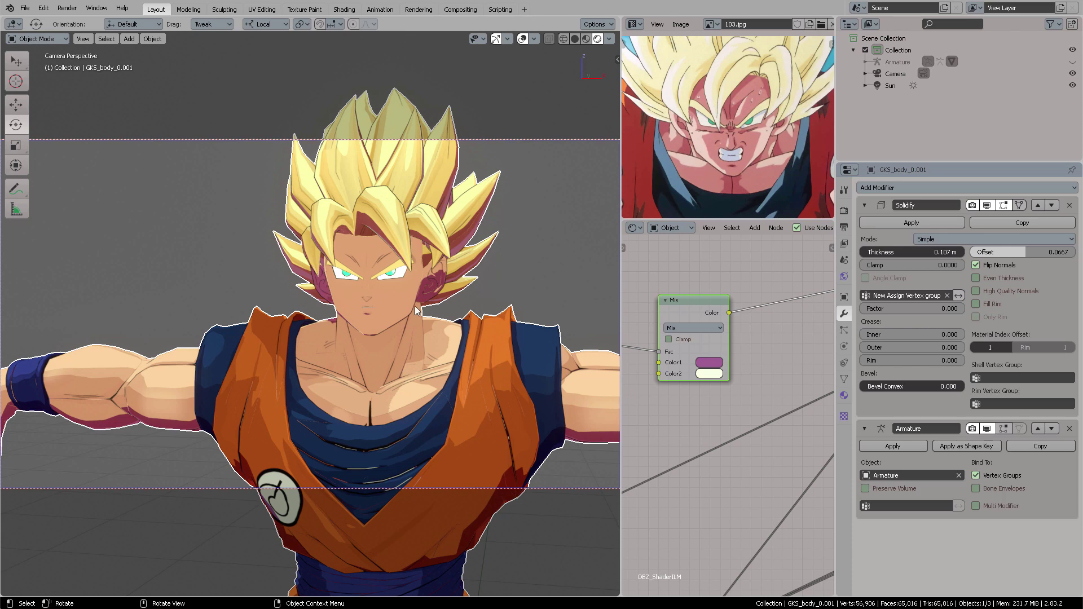
pyautogui.moveTo(418, 308); pyautogui.dragTo(356, 302, button='middle')
pyautogui.scroll(3, 206, 307)
pyautogui.scroll(-5, 411, 292)
pyautogui.scroll(4, 434, 299)
pyautogui.scroll(-3, 402, 303)
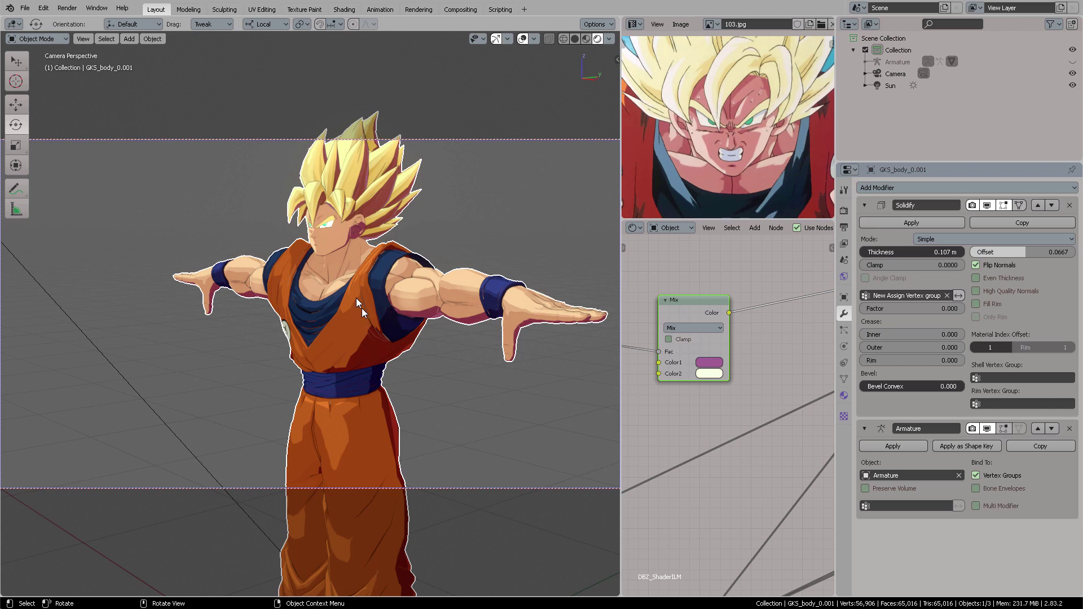
pyautogui.moveTo(396, 316); pyautogui.dragTo(463, 333, button='middle')
pyautogui.scroll(2, 487, 327)
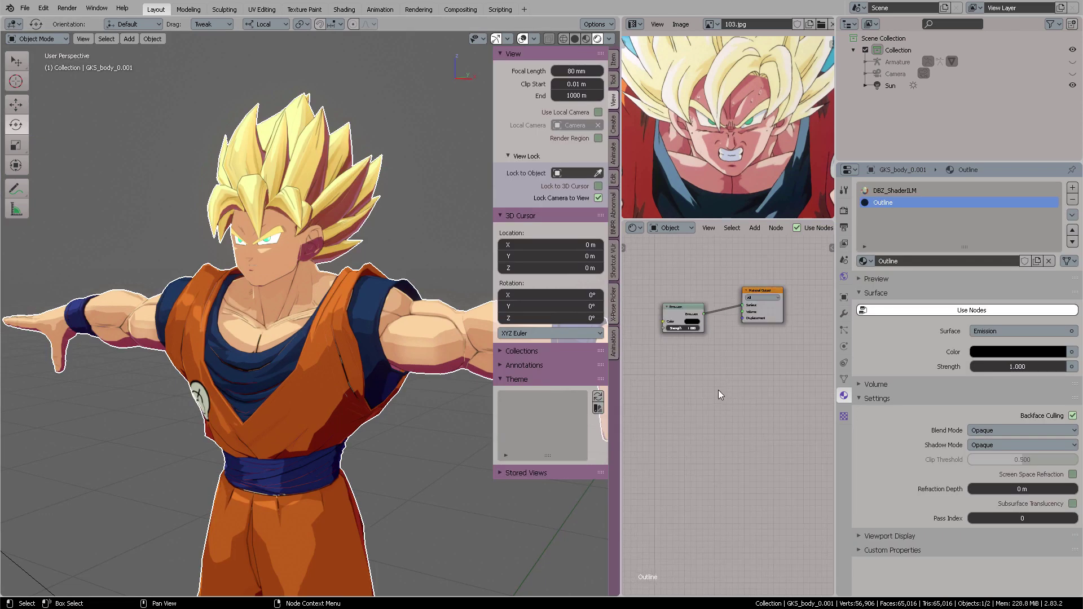
# Set the Outline material's Emission color to bright sky blue and its strength to 64
pyautogui.scroll(5, 719, 391)
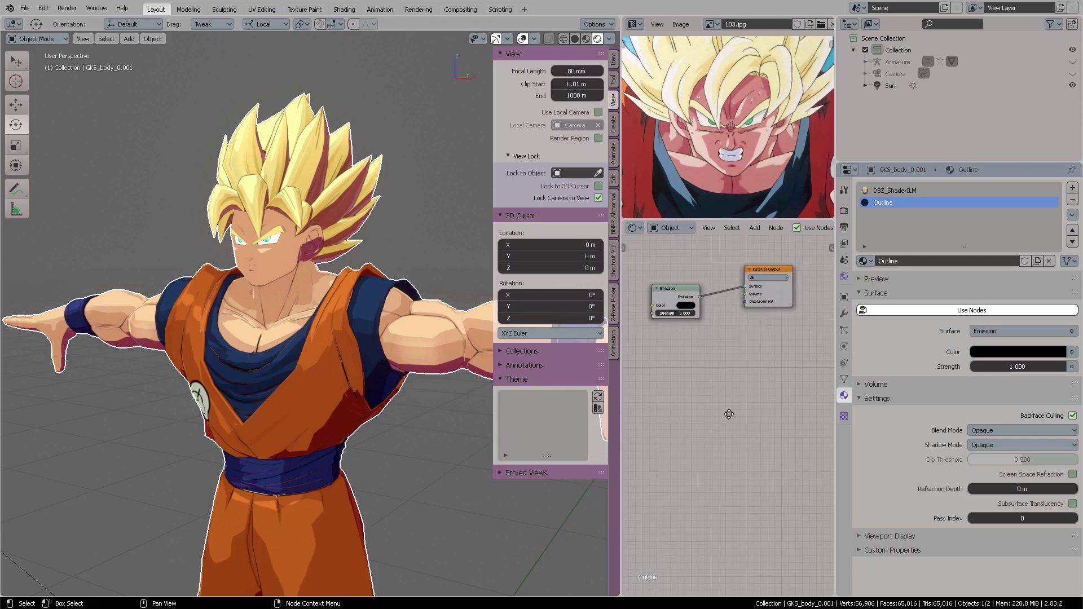
pyautogui.moveTo(712, 393); pyautogui.dragTo(733, 408, button='middle')
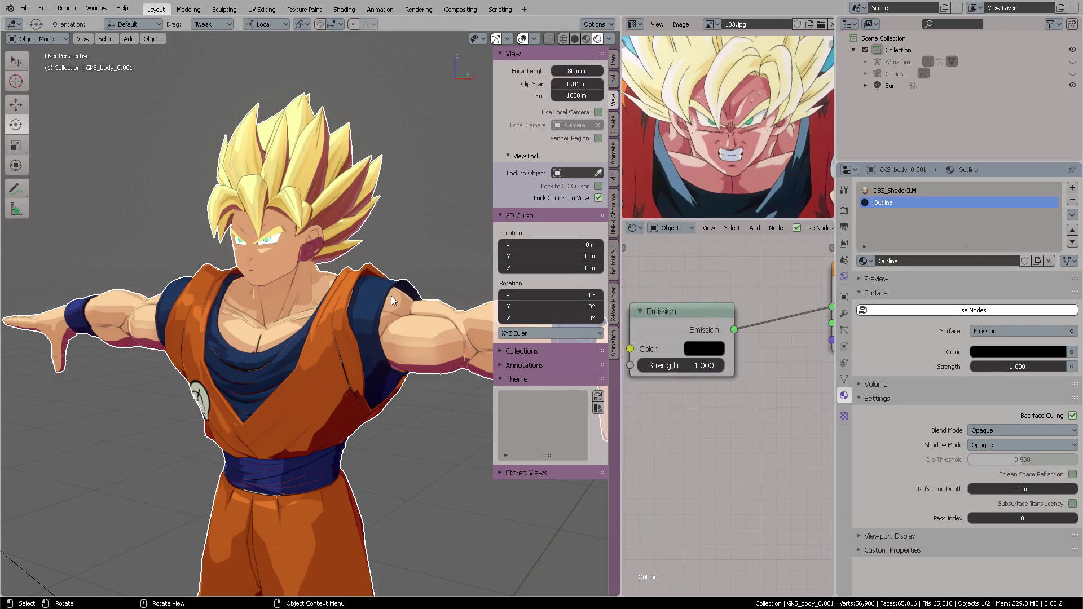
pyautogui.press('n')
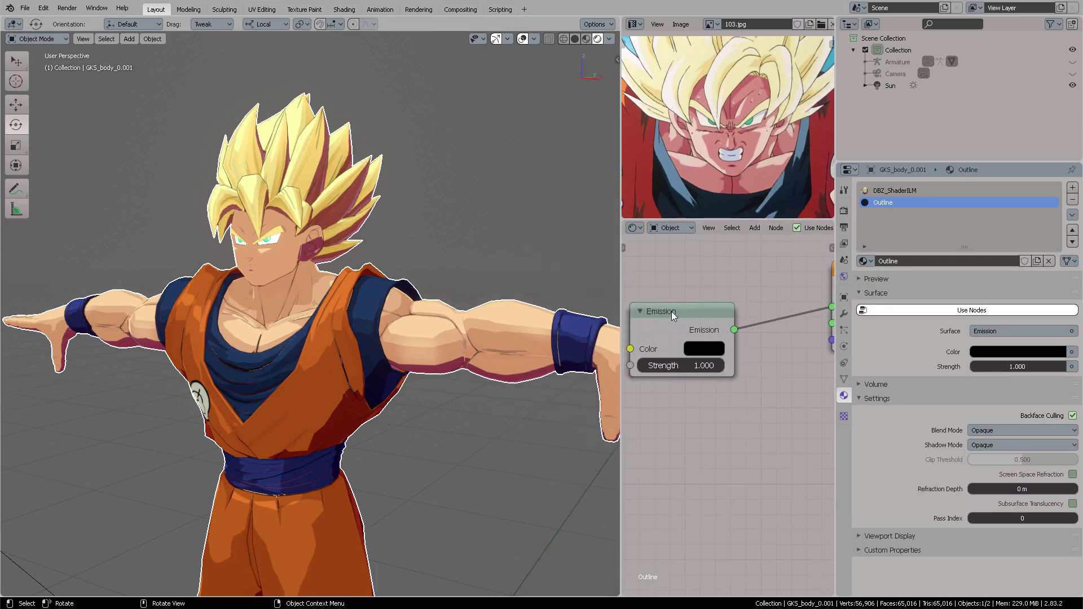
pyautogui.click(704, 349)
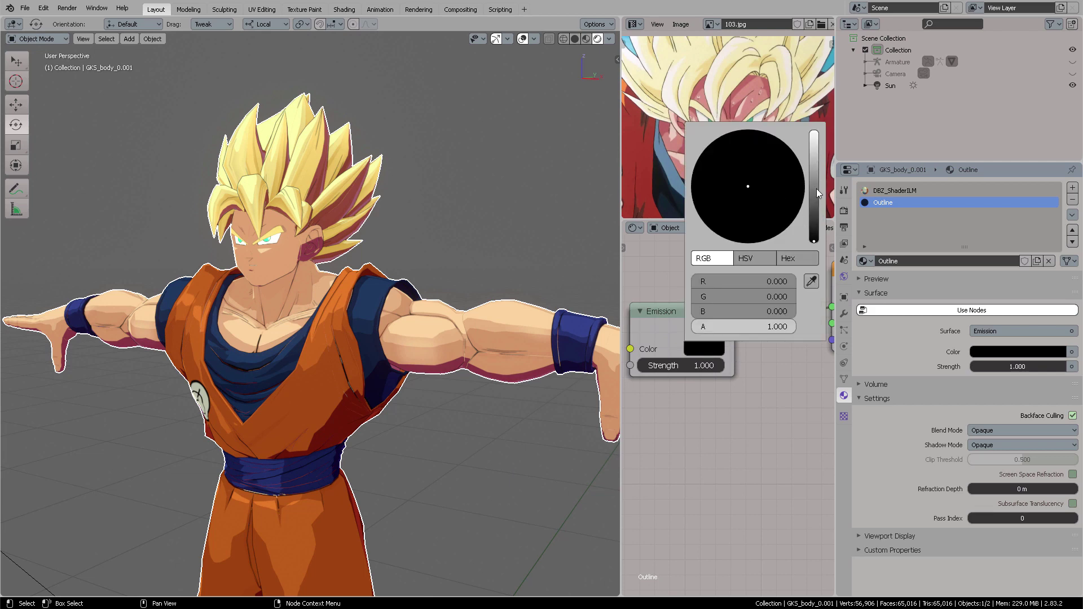
pyautogui.moveTo(817, 192); pyautogui.dragTo(814, 135)
pyautogui.click(764, 231)
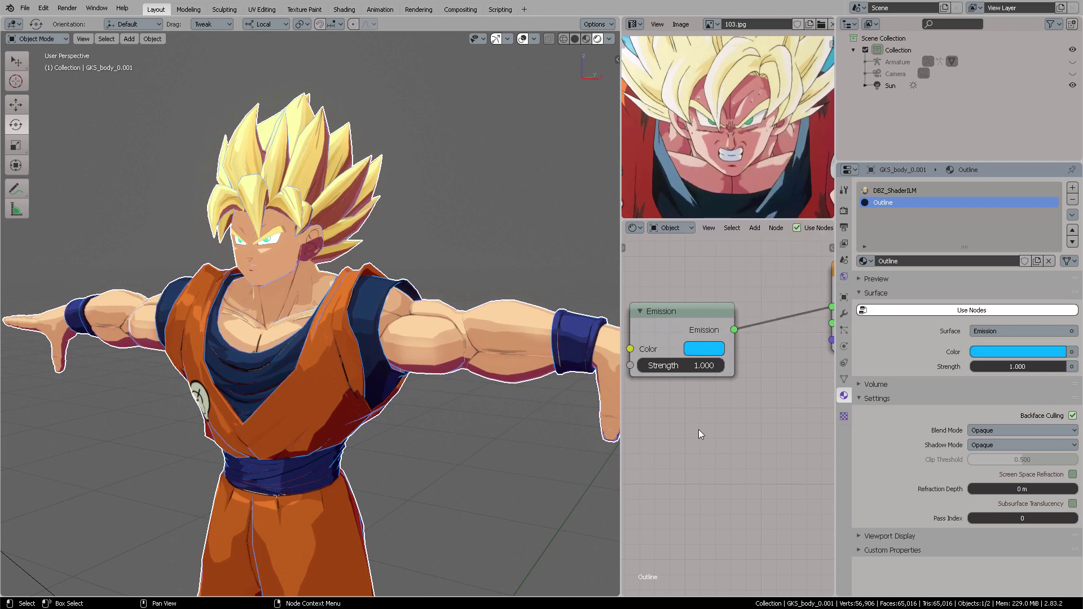
pyautogui.click(686, 365)
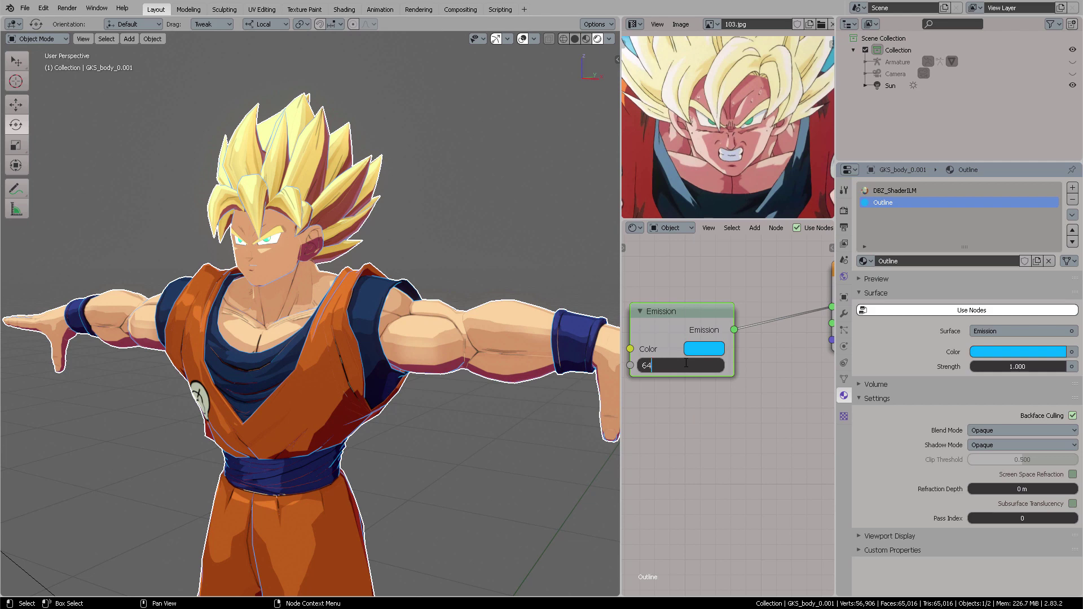
pyautogui.write('64')
pyautogui.press('Return')
pyautogui.moveTo(431, 203); pyautogui.dragTo(517, 208, button='middle')
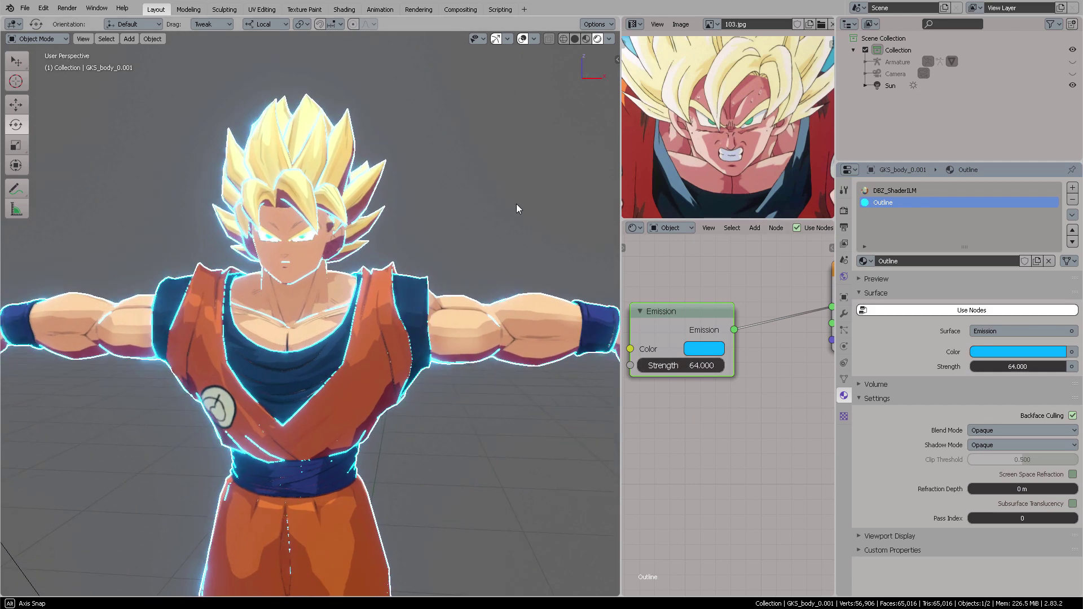
# Darken the World background color to a near-black gray of about 0.009 and readjust its brightness slightly
pyautogui.click(844, 277)
pyautogui.click(1031, 265)
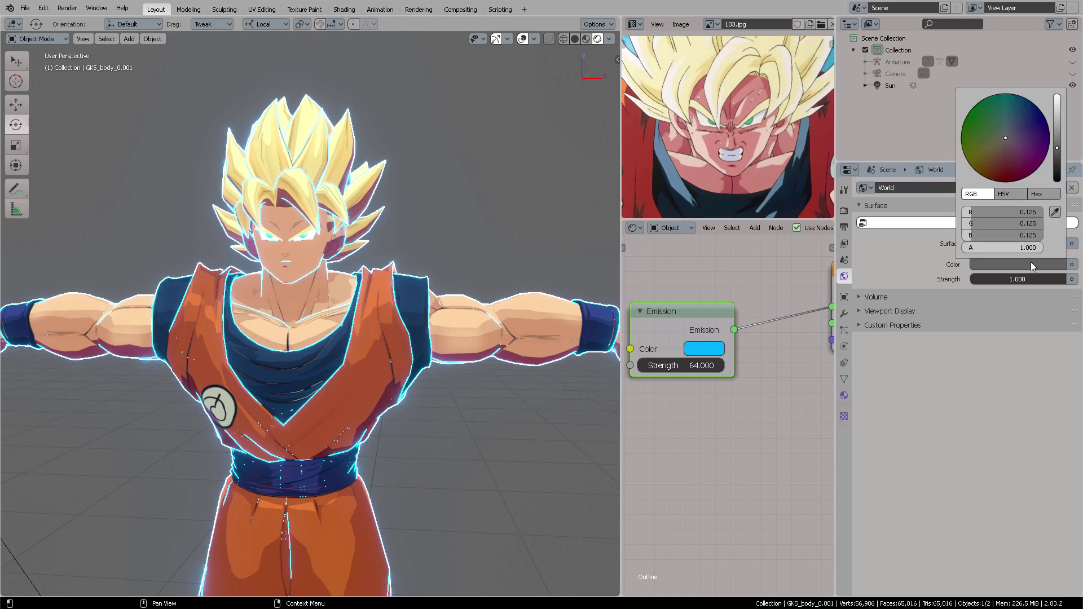
pyautogui.moveTo(1057, 148); pyautogui.dragTo(1057, 180)
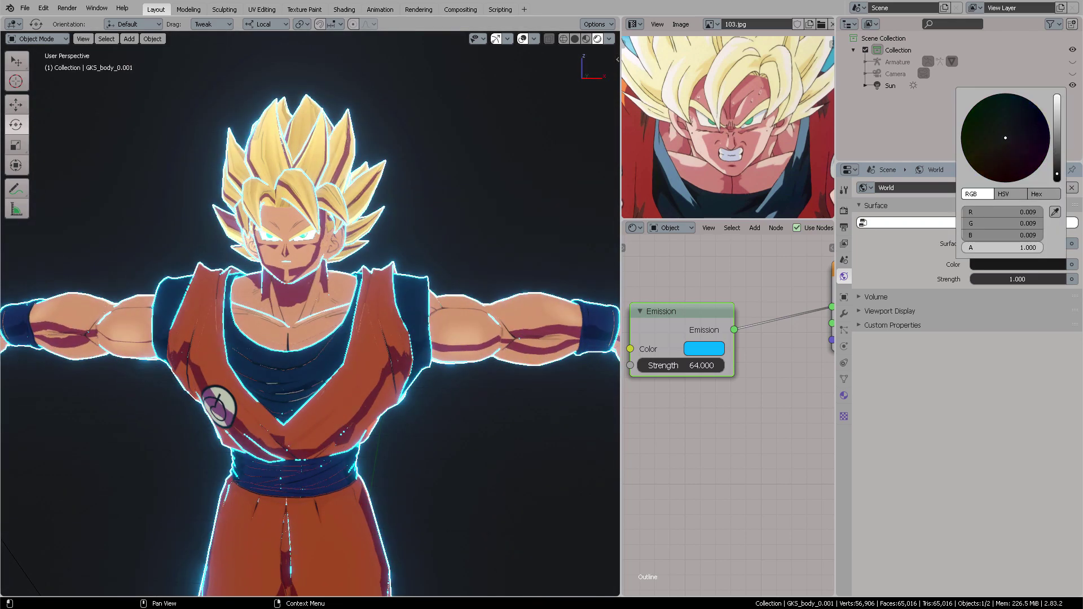
pyautogui.scroll(-3, 458, 237)
pyautogui.scroll(4, 458, 237)
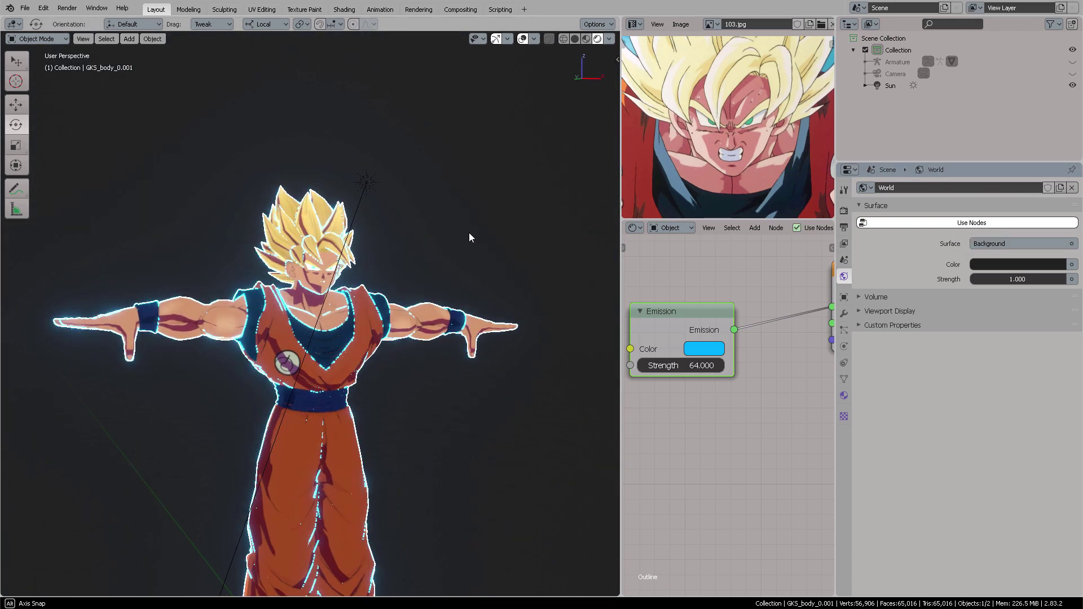
pyautogui.moveTo(450, 245); pyautogui.dragTo(519, 239, button='middle')
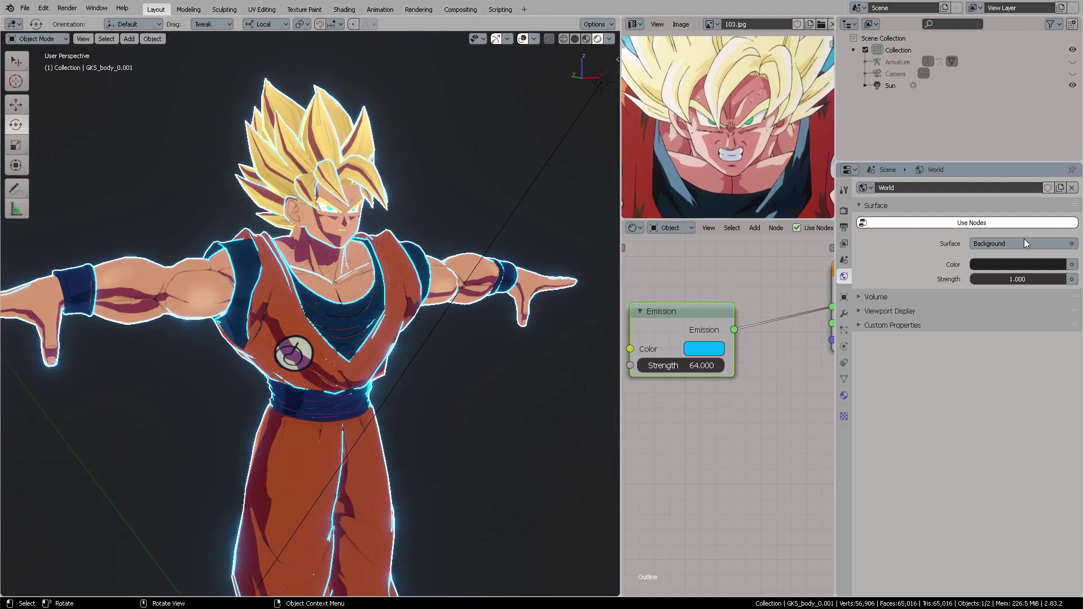
pyautogui.click(1019, 265)
pyautogui.moveTo(1054, 165)
pyautogui.mouseDown()
pyautogui.moveTo(1056, 133)
pyautogui.moveTo(1058, 160)
pyautogui.mouseUp()
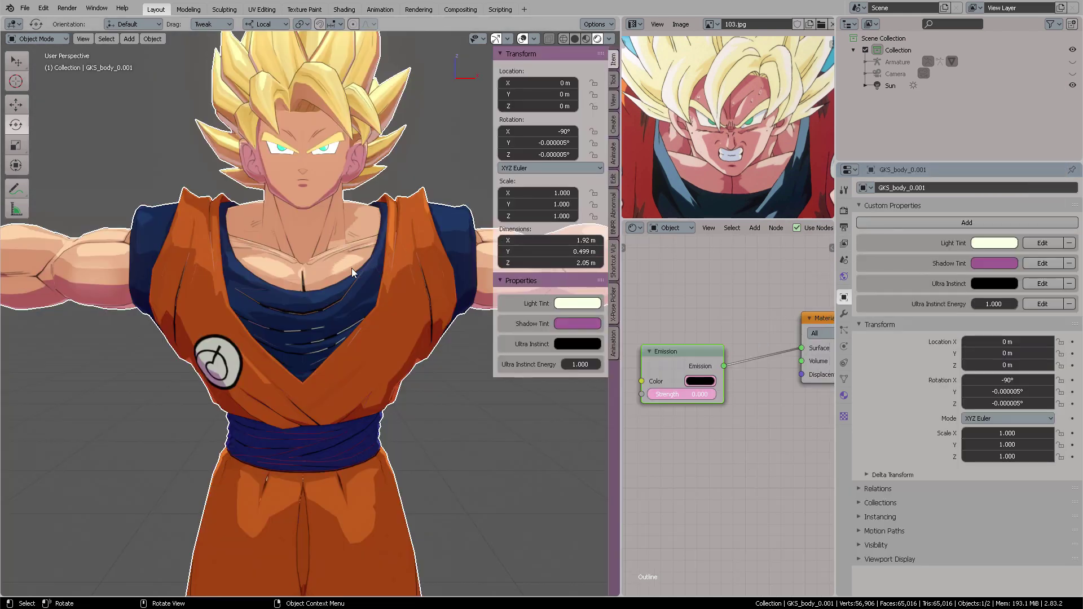
# Display the DBZ_ShaderILM material of the body mesh and look over its node tree
pyautogui.moveTo(351, 268)
pyautogui.mouseDown(button='middle')
pyautogui.moveTo(238, 293)
pyautogui.moveTo(387, 280)
pyautogui.moveTo(316, 280)
pyautogui.moveTo(344, 282)
pyautogui.mouseUp(button='middle')
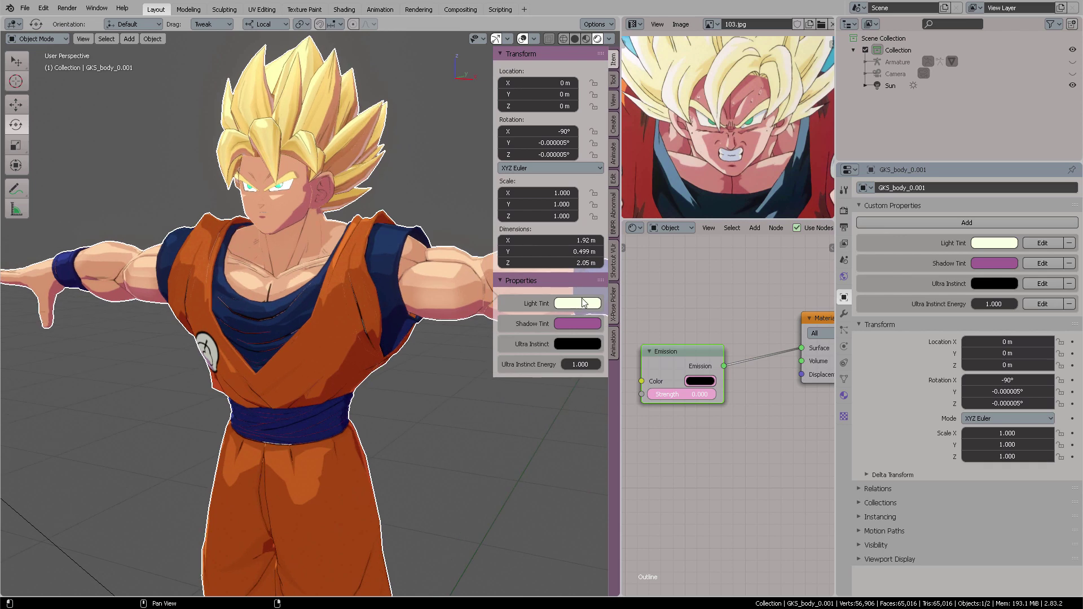
pyautogui.scroll(-3, 723, 327)
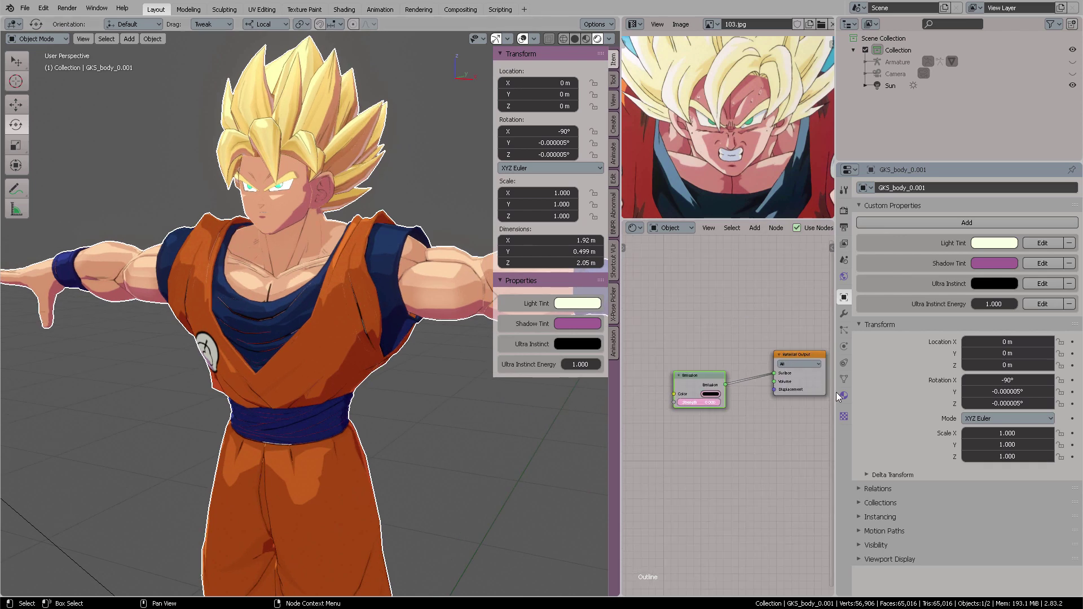
pyautogui.click(843, 395)
pyautogui.click(901, 191)
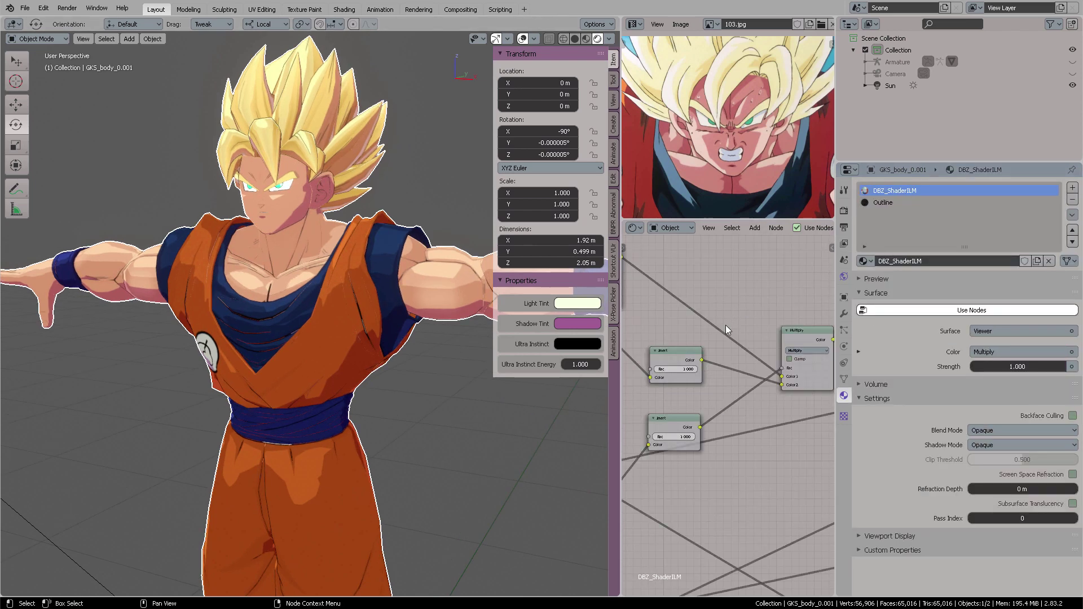
pyautogui.scroll(-3, 725, 325)
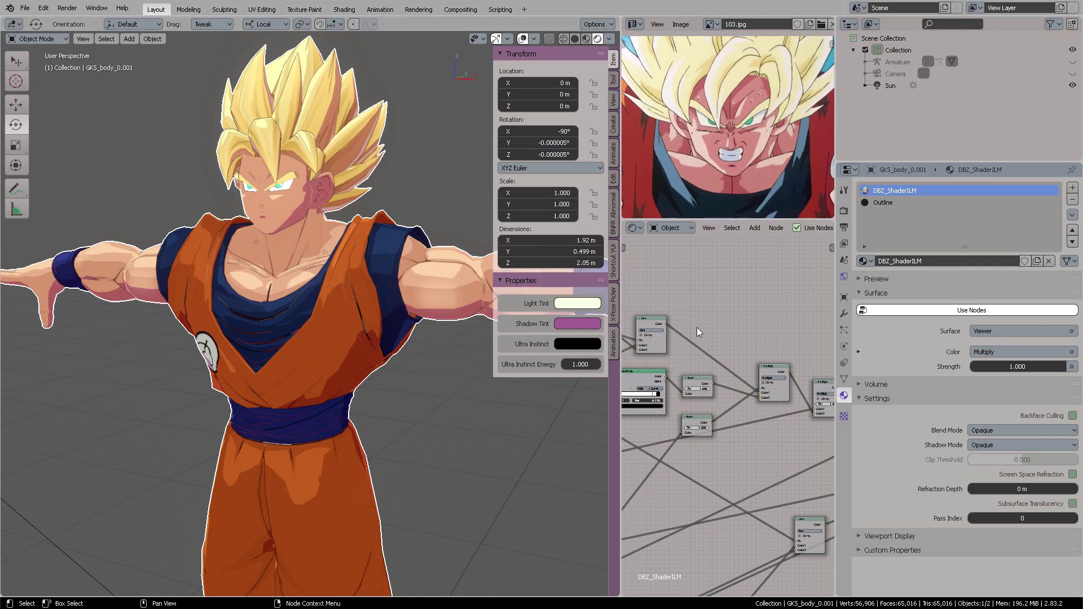
pyautogui.moveTo(696, 327); pyautogui.dragTo(754, 308, button='middle')
pyautogui.scroll(-1, 690, 439)
pyautogui.scroll(-5, 689, 440)
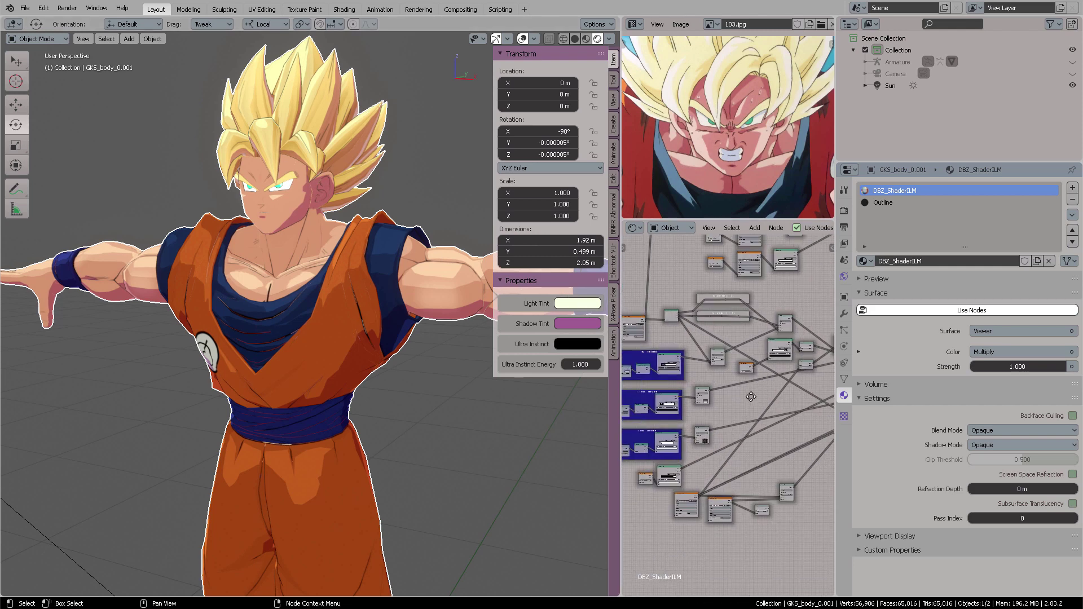
# Shift the body's Light Tint property through blue to pale cyan and its Shadow Tint through teal to violet
pyautogui.click(573, 310)
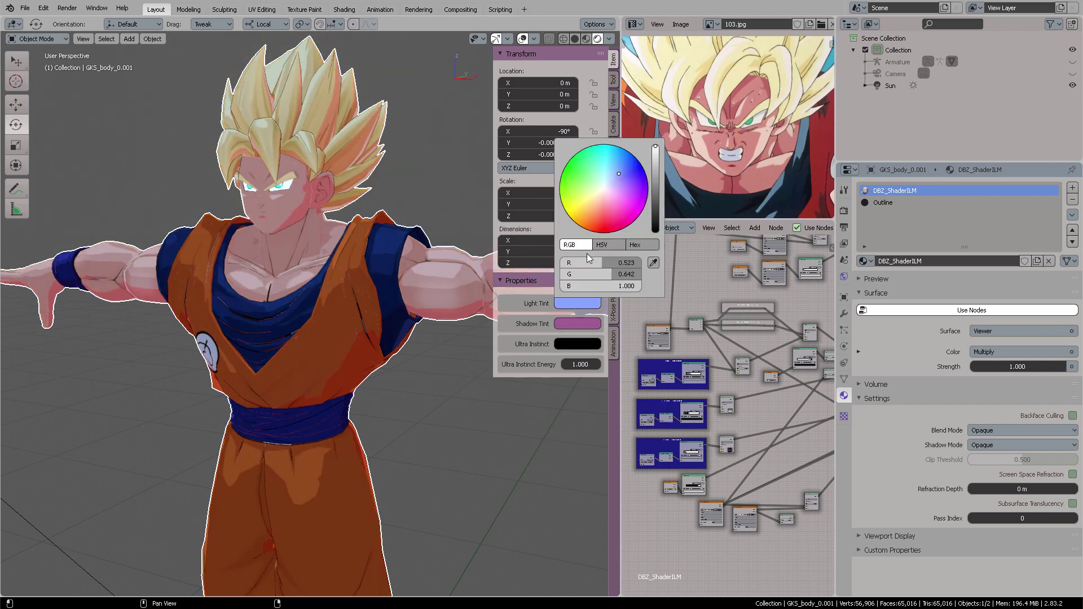
pyautogui.click(576, 325)
pyautogui.moveTo(612, 201); pyautogui.dragTo(609, 174)
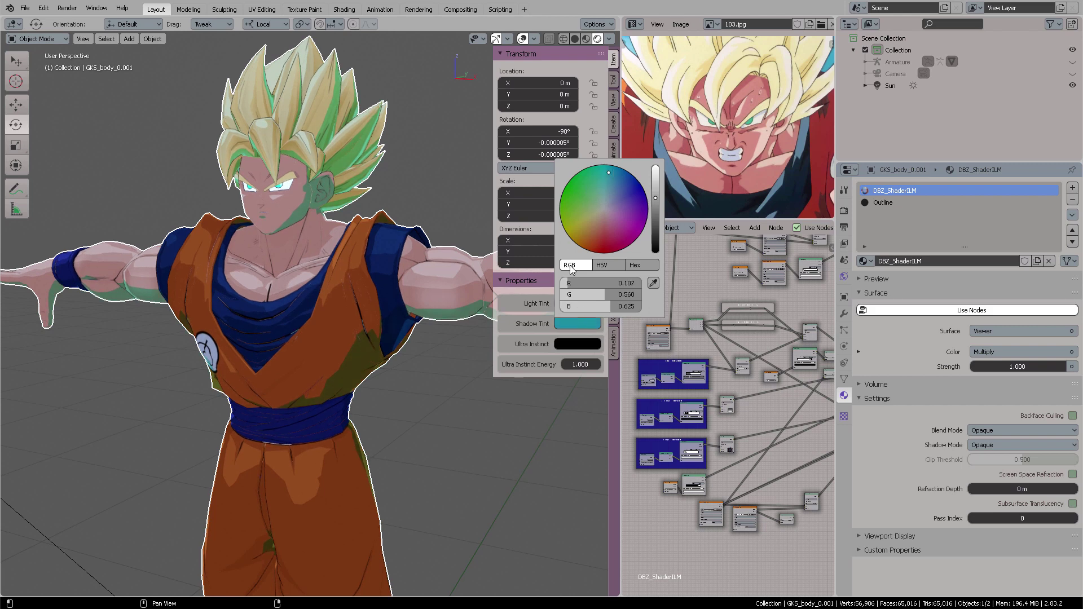
pyautogui.moveTo(623, 186)
pyautogui.mouseDown()
pyautogui.moveTo(614, 238)
pyautogui.moveTo(636, 202)
pyautogui.mouseUp()
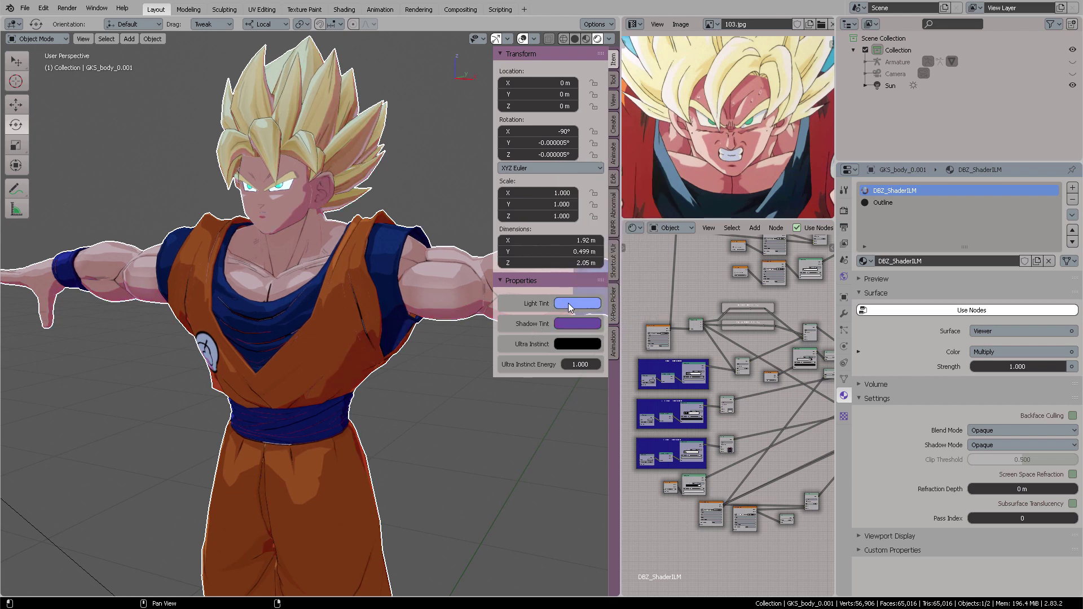
pyautogui.click(568, 304)
pyautogui.moveTo(619, 174); pyautogui.dragTo(607, 171)
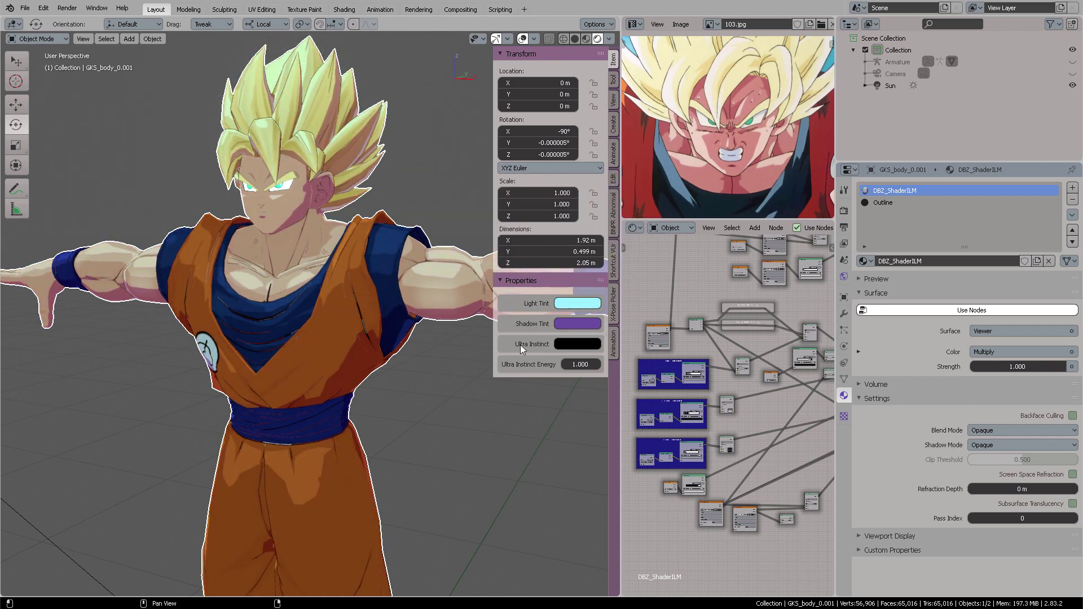
# Set the body's Ultra Instinct color property to bright cyan with RGB 0.127, 0.994, 1.000
pyautogui.click(574, 348)
pyautogui.click(655, 194)
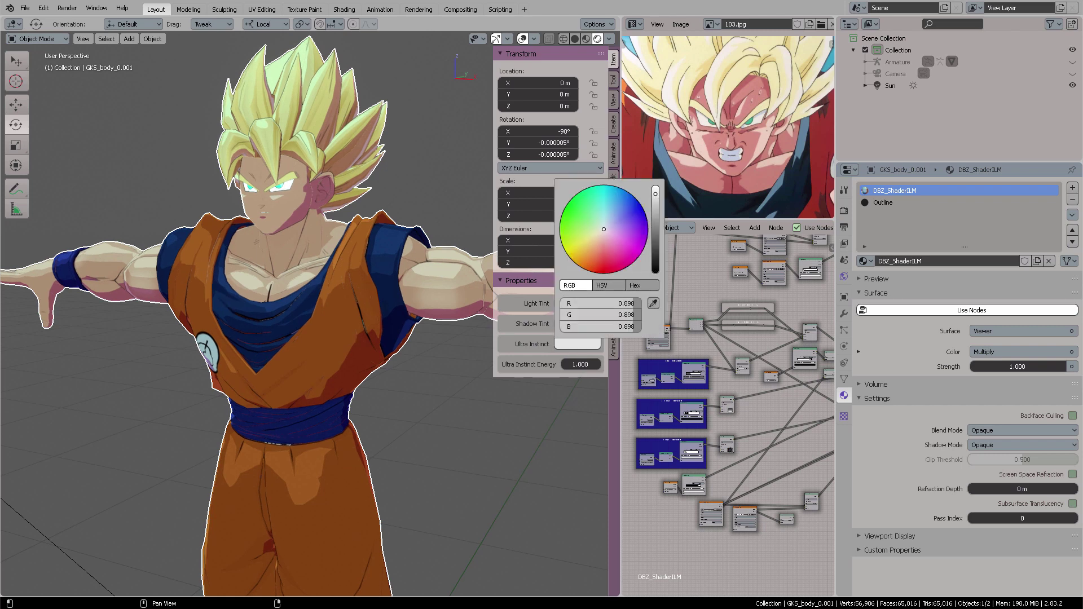
pyautogui.moveTo(655, 194); pyautogui.dragTo(656, 186)
pyautogui.moveTo(607, 215); pyautogui.dragTo(605, 191)
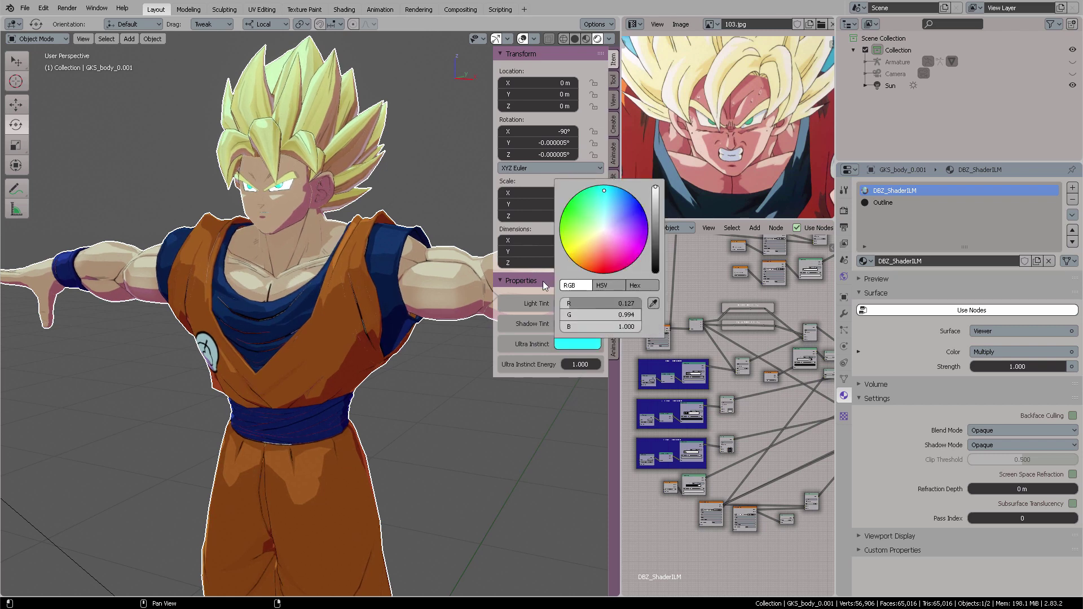
pyautogui.click(584, 365)
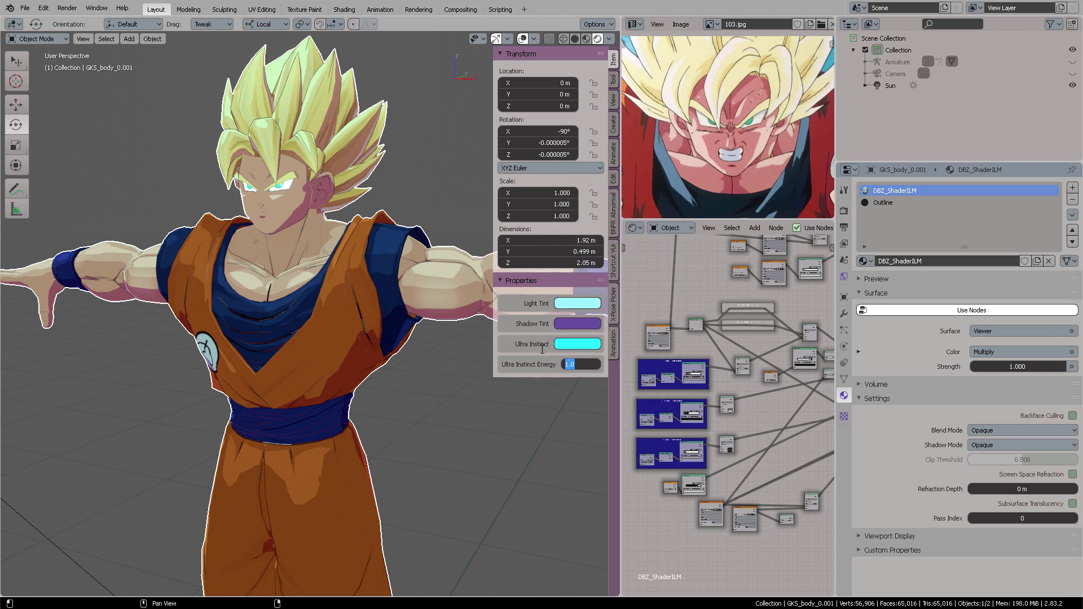
pyautogui.press('Return')
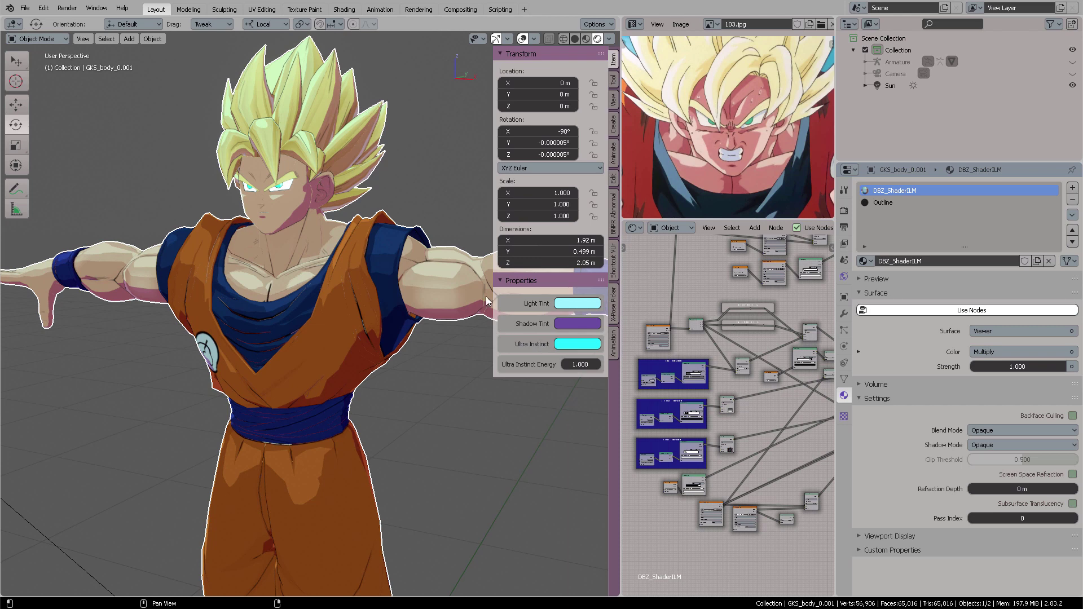
# Try to set the body's Ultra Instinct Energy property to 80
pyautogui.click(581, 364)
pyautogui.write('80')
pyautogui.press('Return')
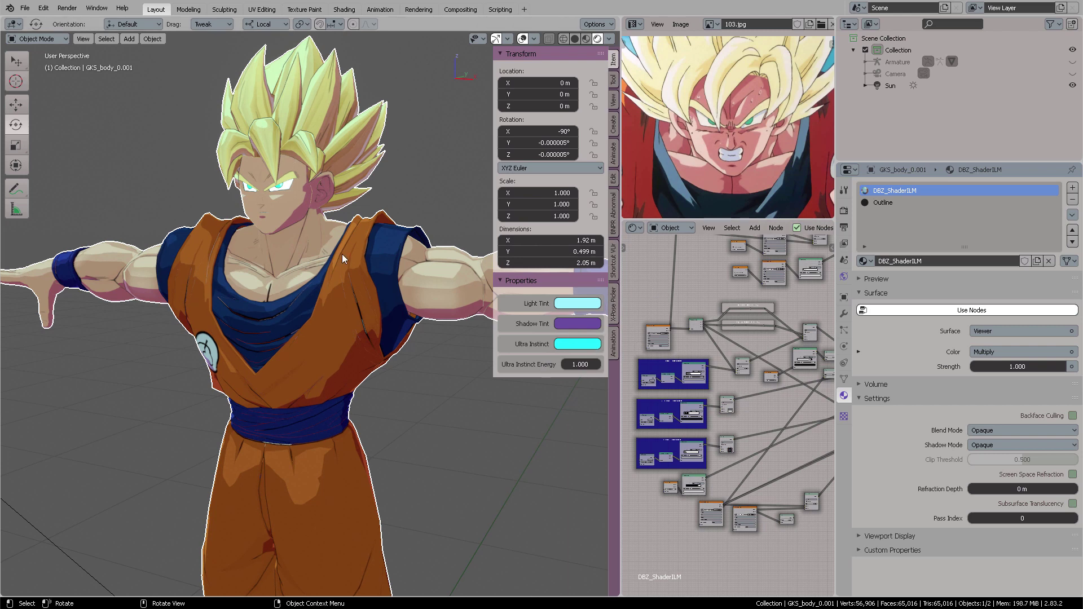
# Raise the maximum limit of the body's Ultra Instinct Energy custom property to 100
pyautogui.click(844, 298)
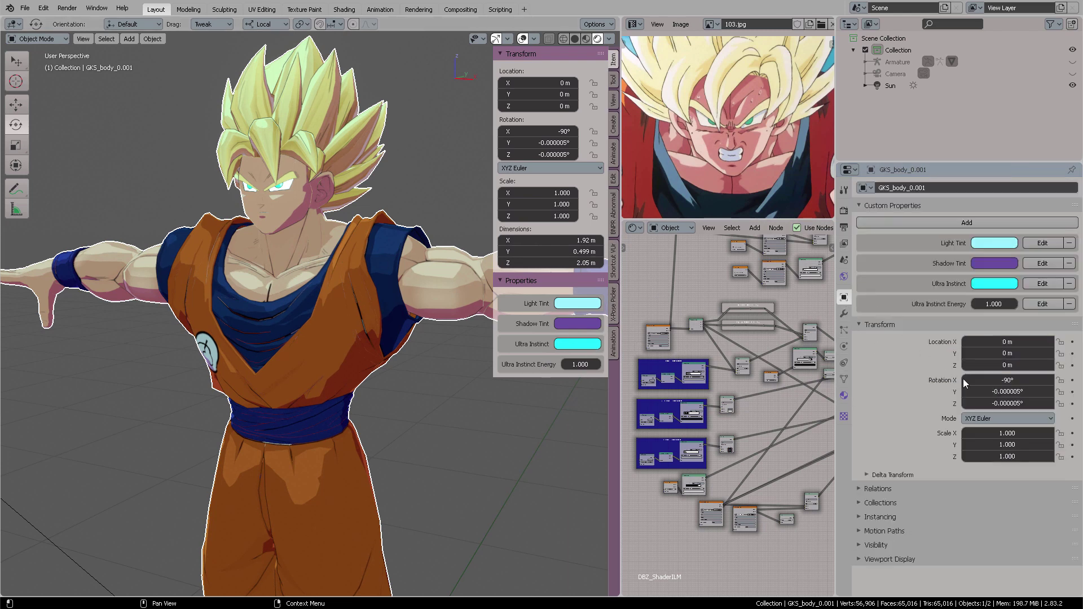
pyautogui.click(1043, 303)
pyautogui.click(1006, 368)
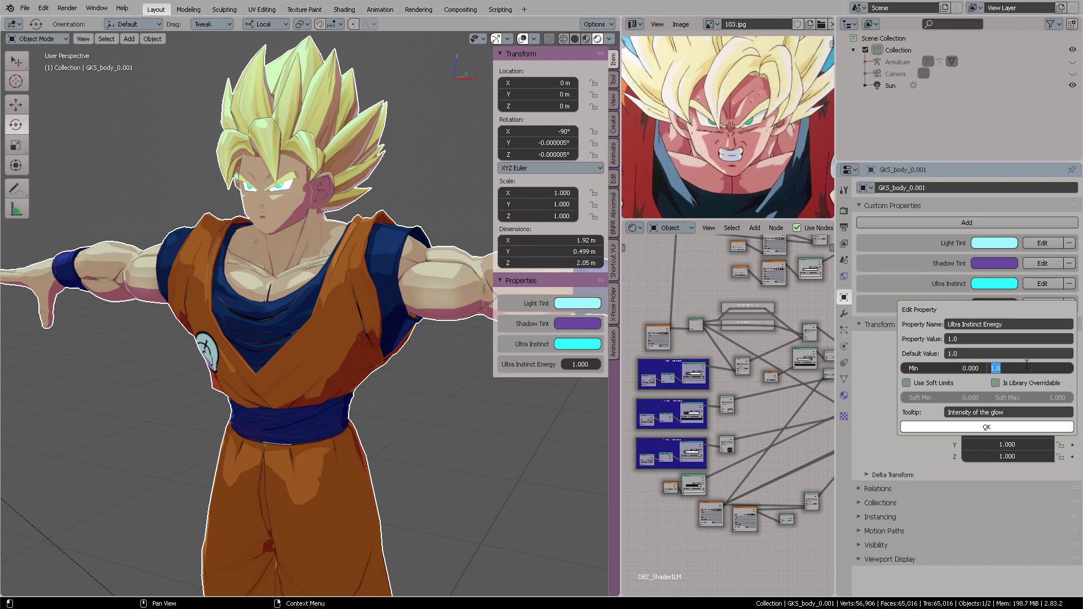
pyautogui.write('10')
pyautogui.press('Return')
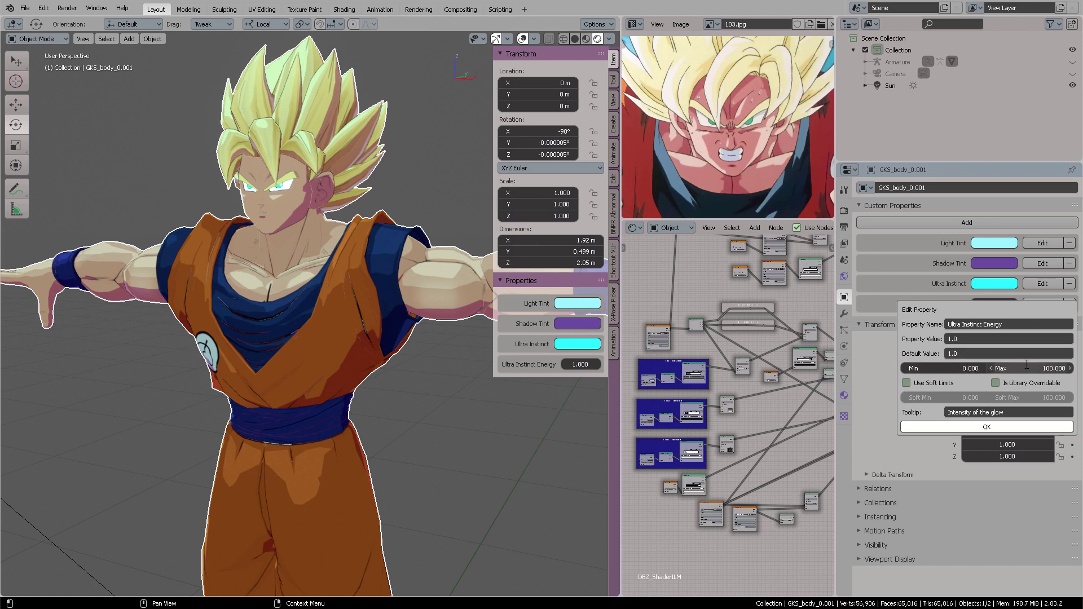
pyautogui.click(987, 428)
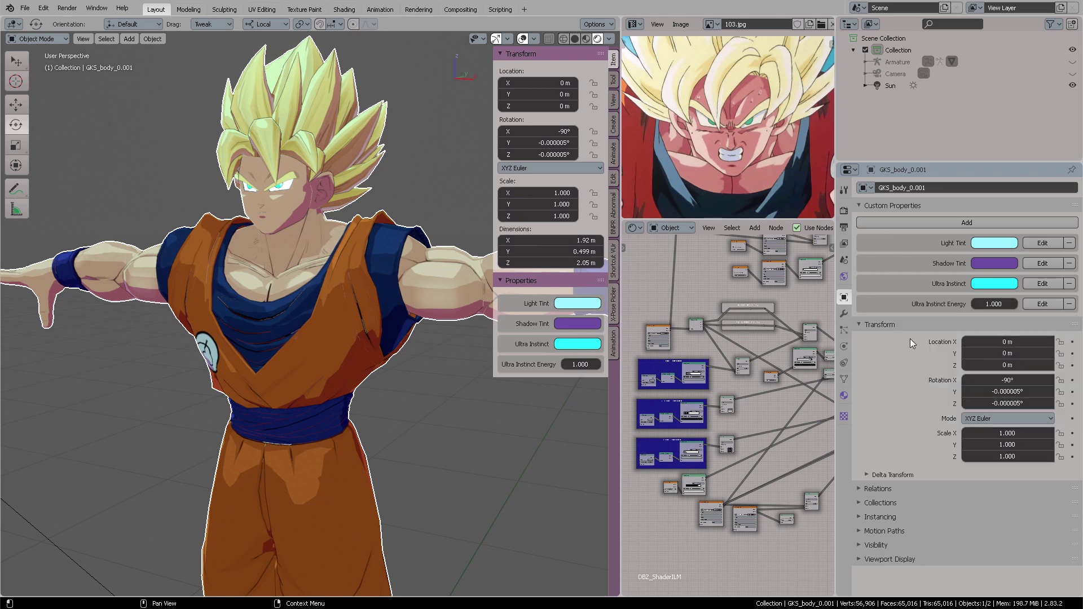
# Try an Ultra Instinct Energy of 50 on the body, inspect the outline up close, and undo the property changes
pyautogui.click(570, 364)
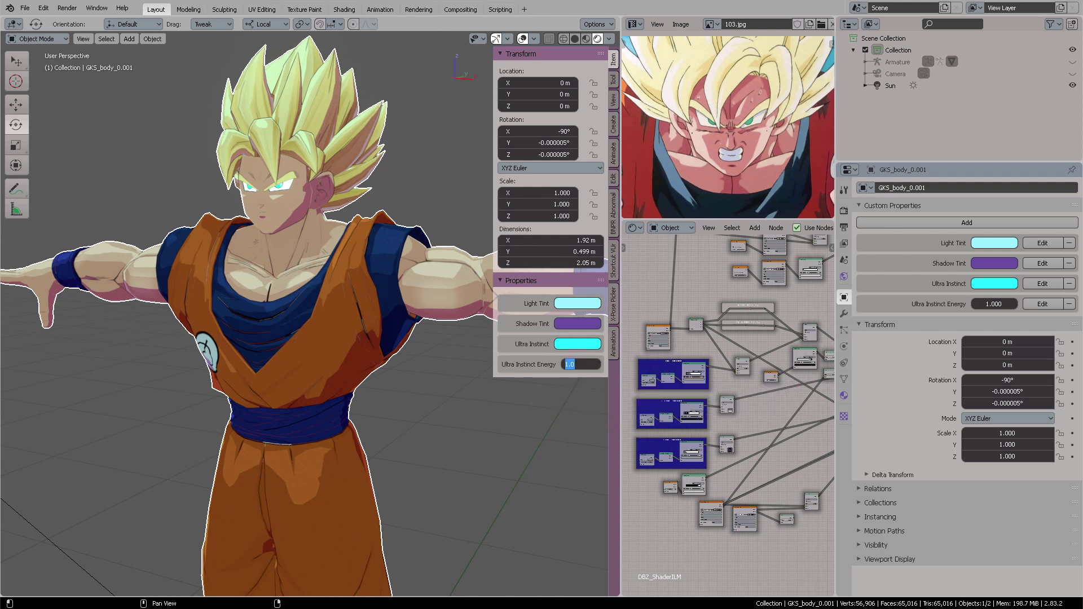
pyautogui.press('Return')
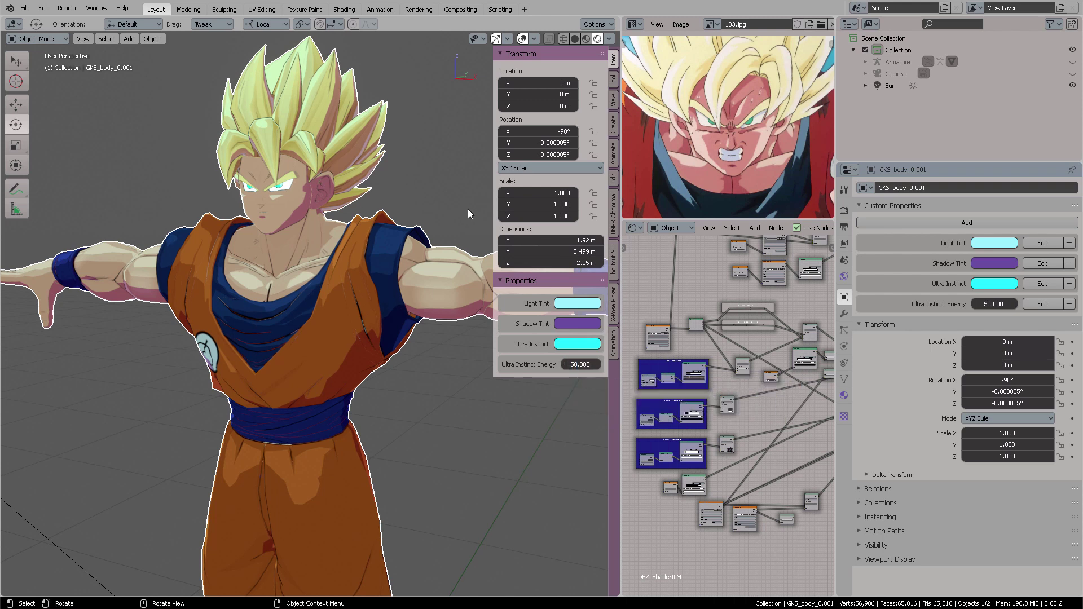
pyautogui.moveTo(468, 213); pyautogui.dragTo(317, 229, button='middle')
pyautogui.scroll(5, 335, 245)
pyautogui.hotkey('ctrl', 'z')
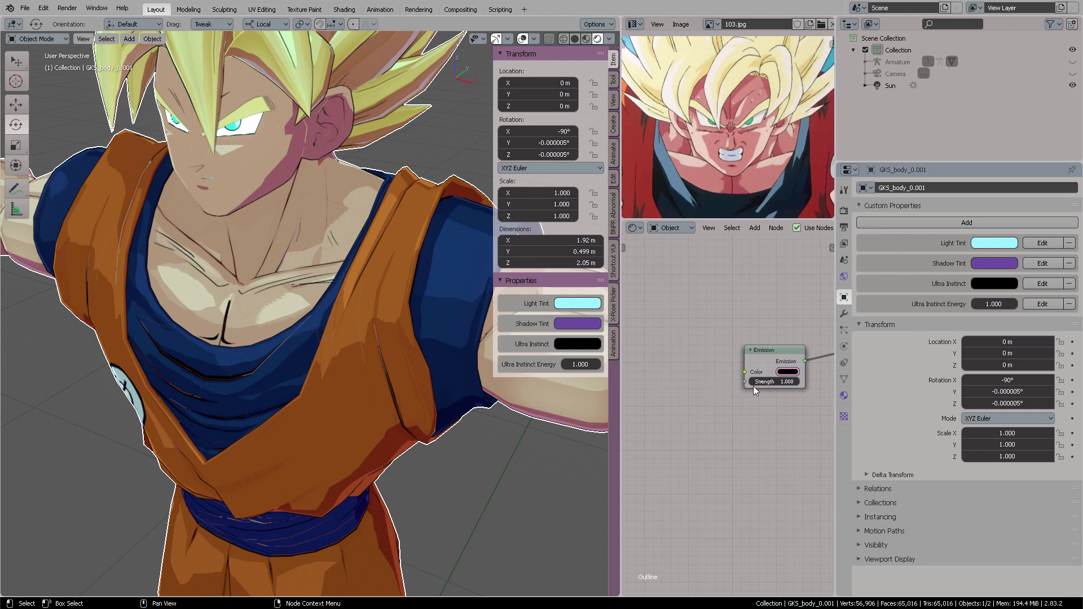
# Add a Value node to the Outline material and connect it to the Emission node's Strength
pyautogui.hotkey('shift', 'a')
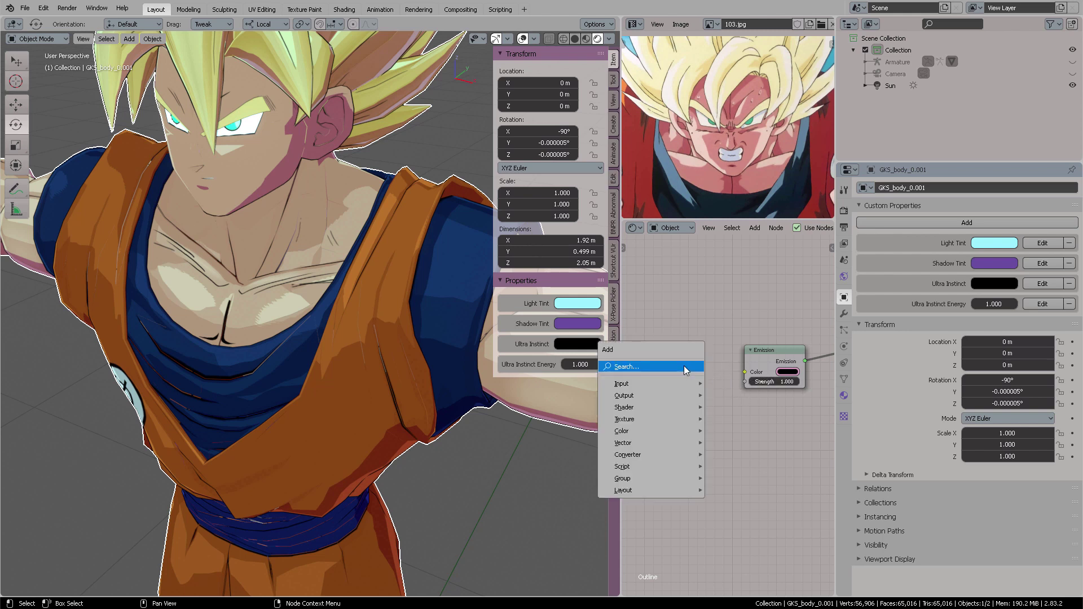
pyautogui.click(684, 370)
pyautogui.write('value')
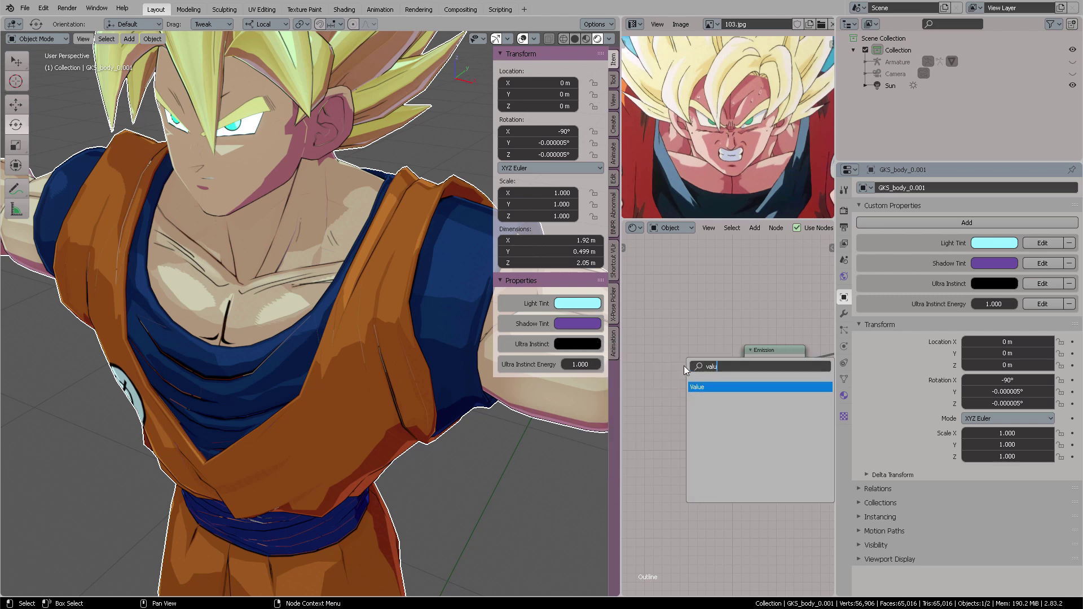
pyautogui.press('Return')
pyautogui.click(655, 347)
pyautogui.scroll(3, 729, 316)
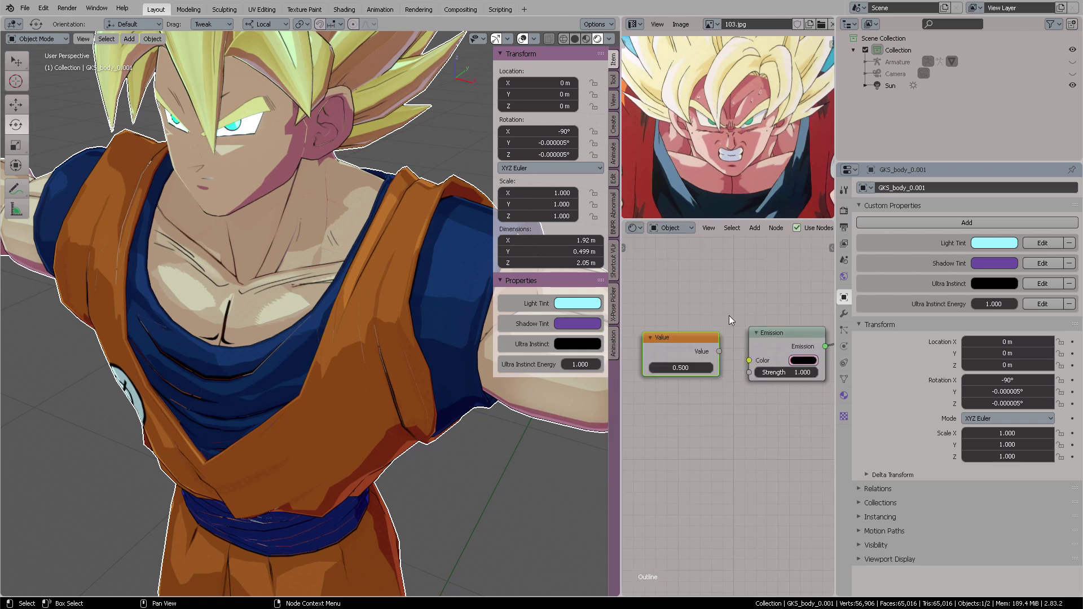
pyautogui.moveTo(717, 344); pyautogui.dragTo(753, 369)
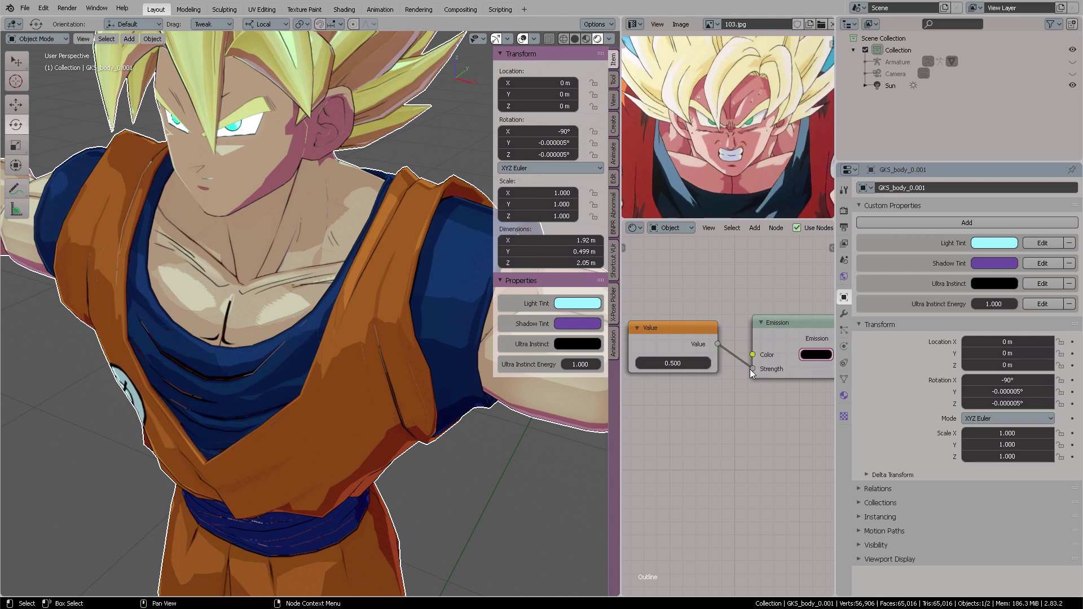
pyautogui.moveTo(688, 337)
pyautogui.mouseDown()
pyautogui.moveTo(693, 359)
pyautogui.moveTo(690, 349)
pyautogui.mouseUp()
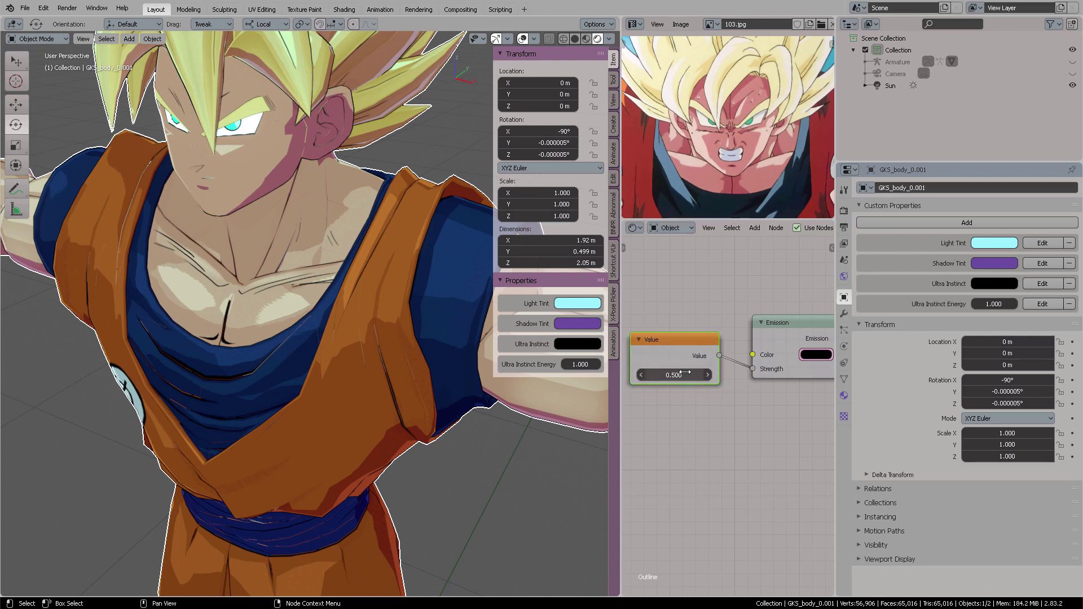
# Copy the Ultra Instinct Energy property as a new driver and paste it onto the Value node's value
pyautogui.rightClick(996, 305)
pyautogui.press('Escape')
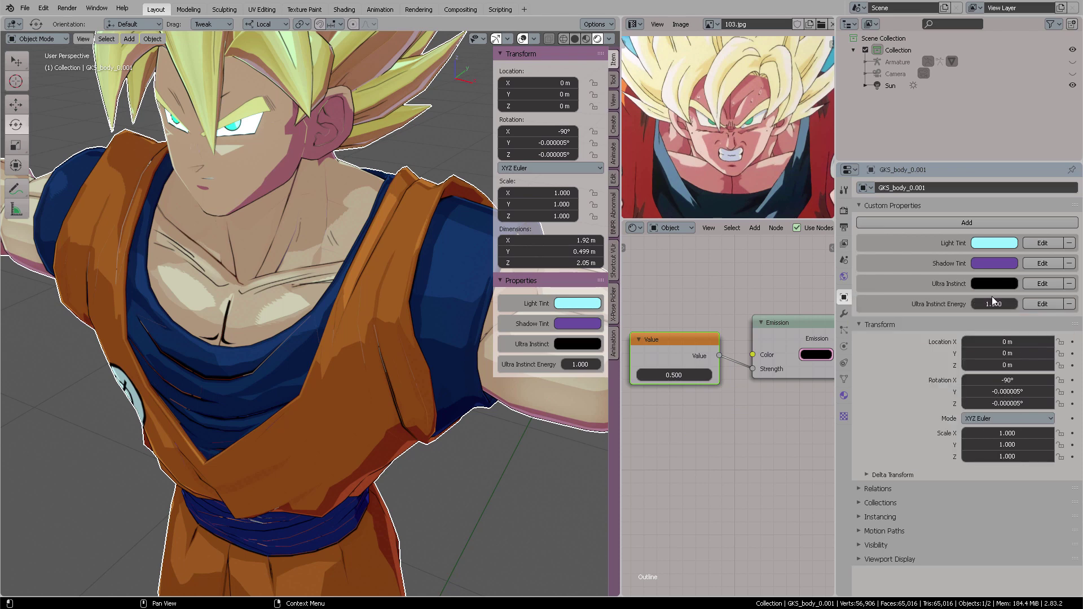
pyautogui.rightClick(994, 304)
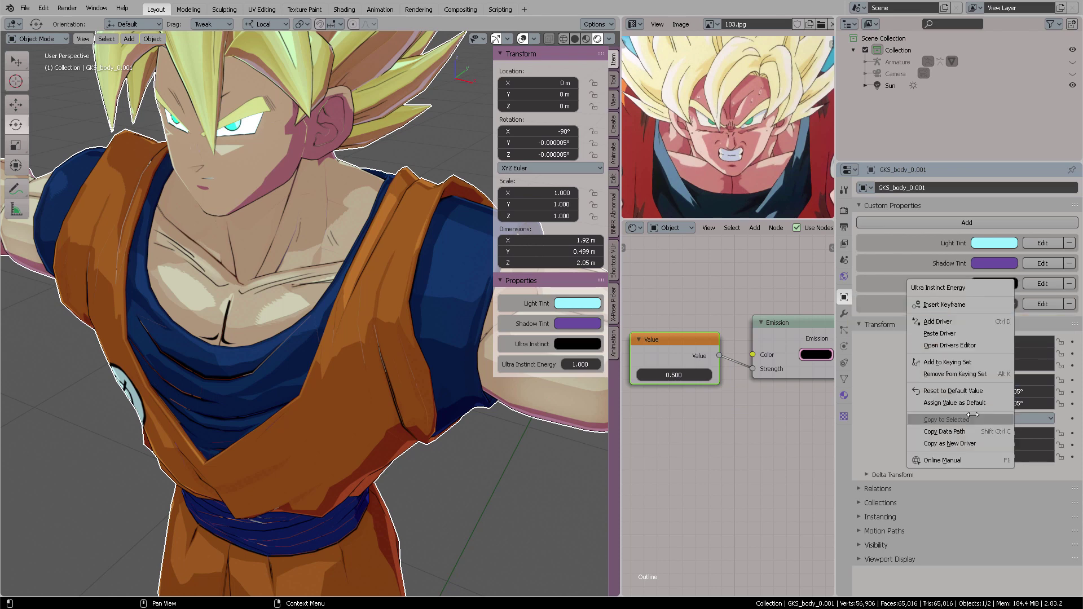
pyautogui.click(954, 444)
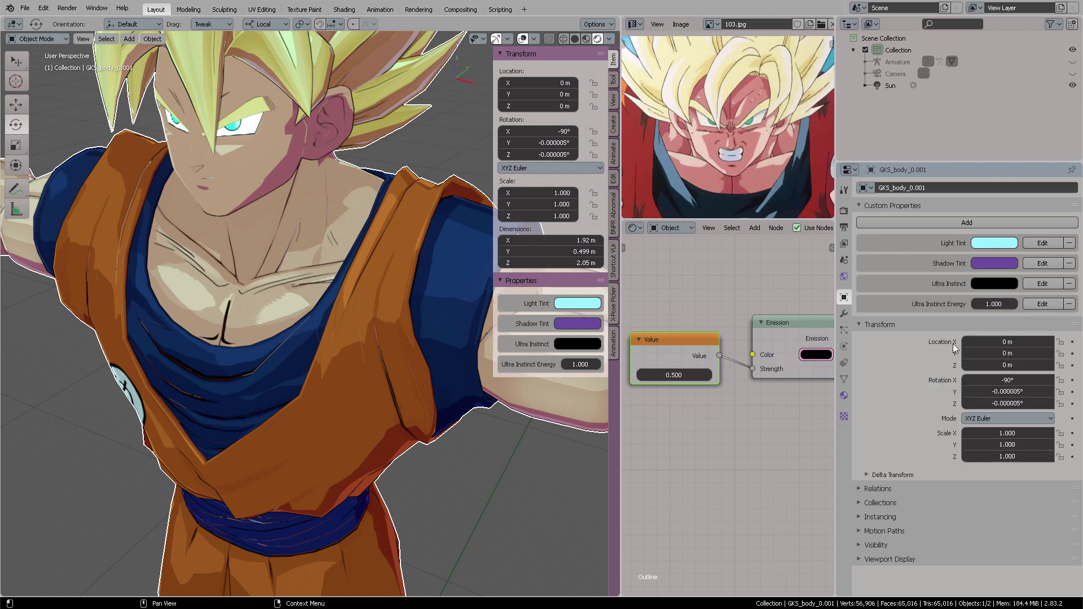
pyautogui.rightClick(675, 375)
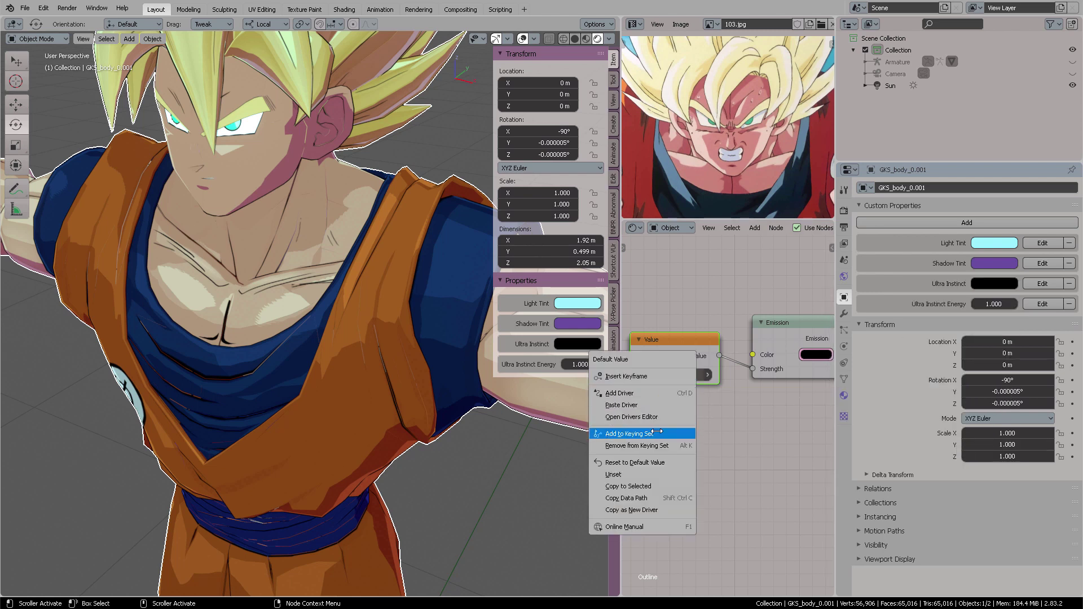
pyautogui.click(634, 405)
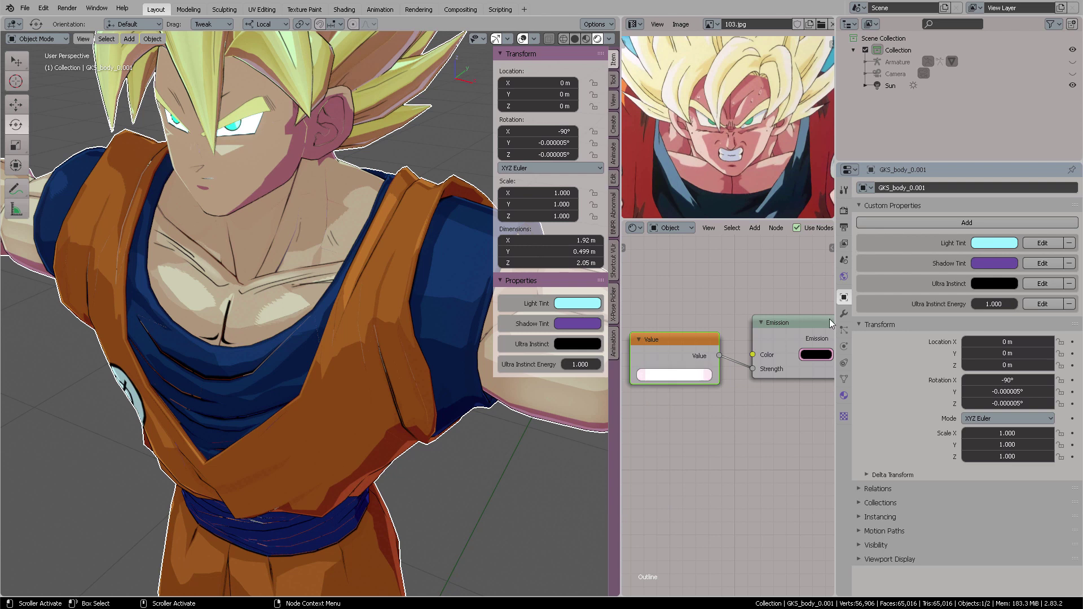
# Test the driver by setting Ultra Instinct Energy to 0.5, and raise it to 80
pyautogui.click(991, 304)
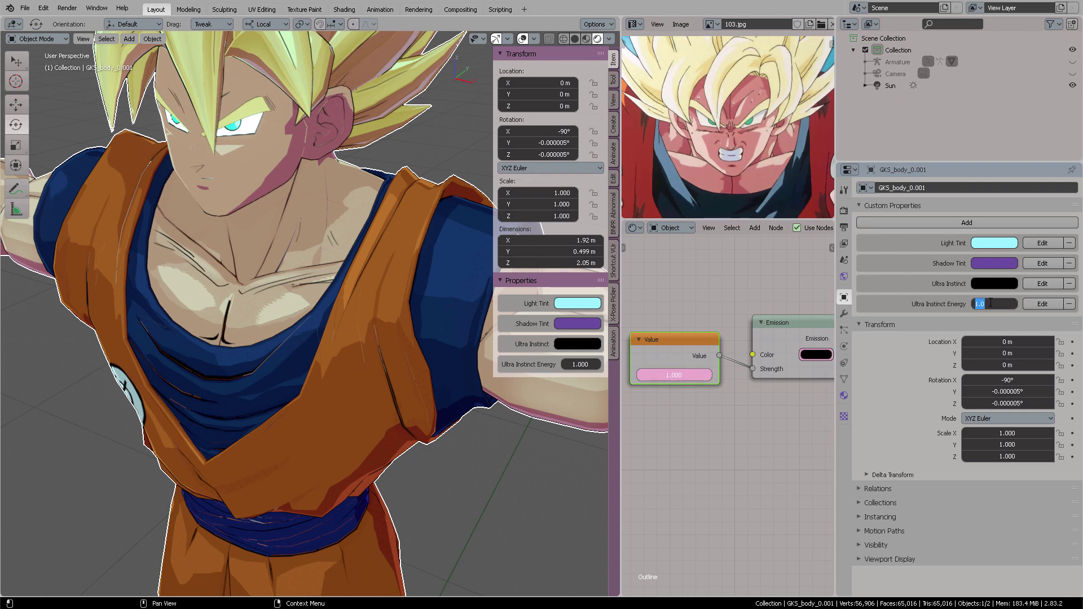
pyautogui.write('0.5')
pyautogui.press('Return')
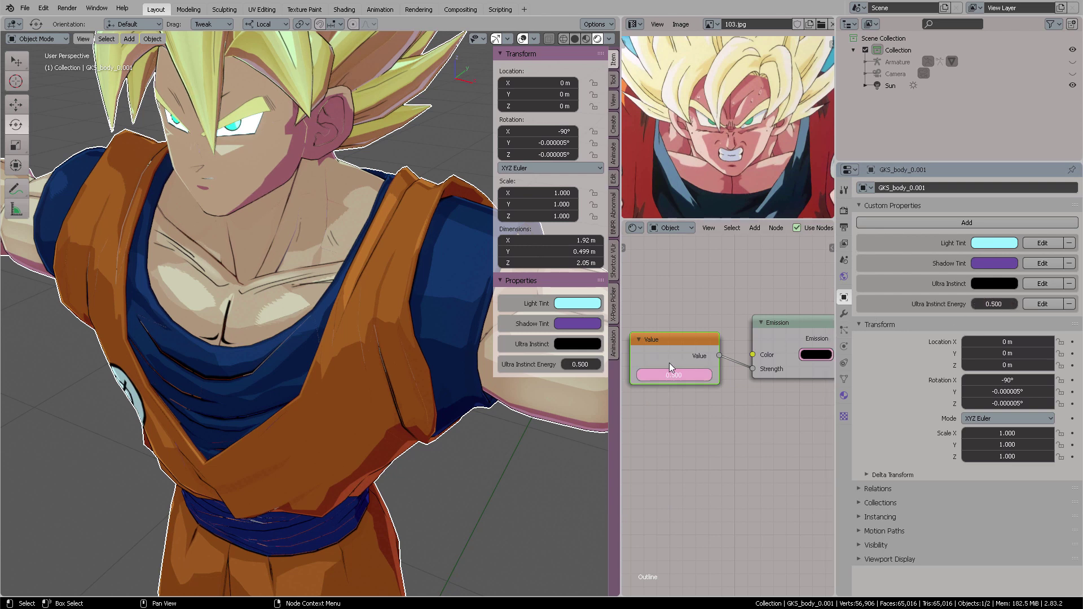
pyautogui.click(993, 303)
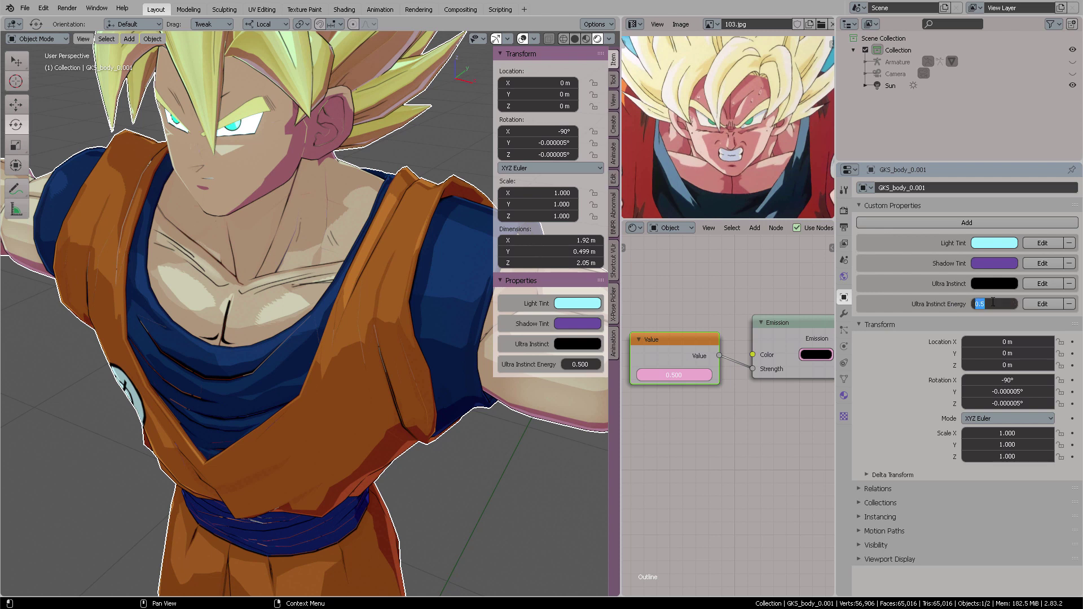
pyautogui.press('Return')
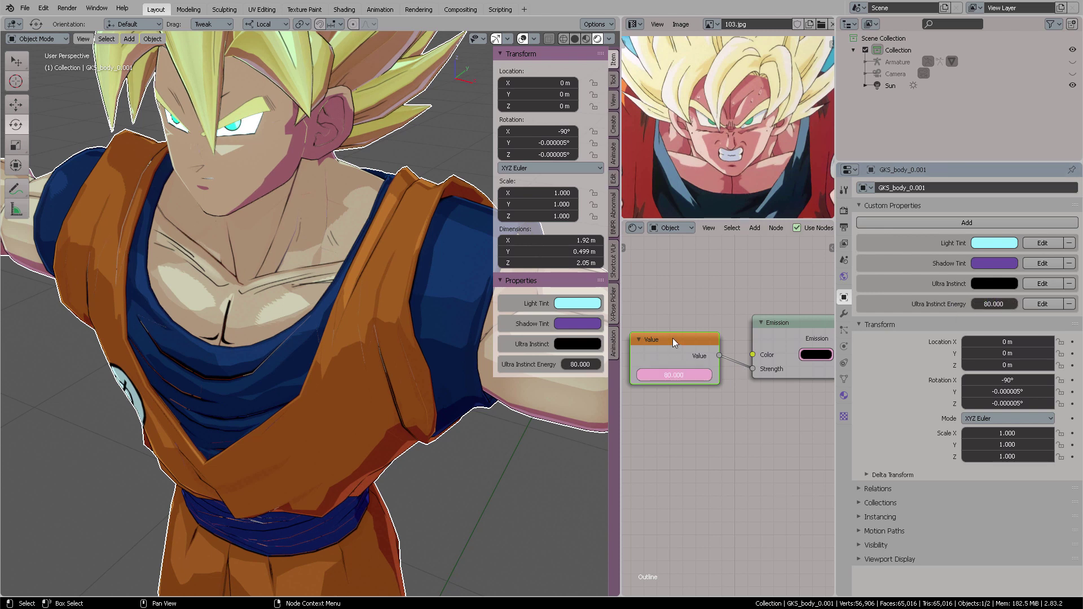
# Reposition the Emission and Value nodes slightly apart in the Outline node tree
pyautogui.moveTo(793, 334); pyautogui.dragTo(782, 309)
pyautogui.scroll(-2, 774, 292)
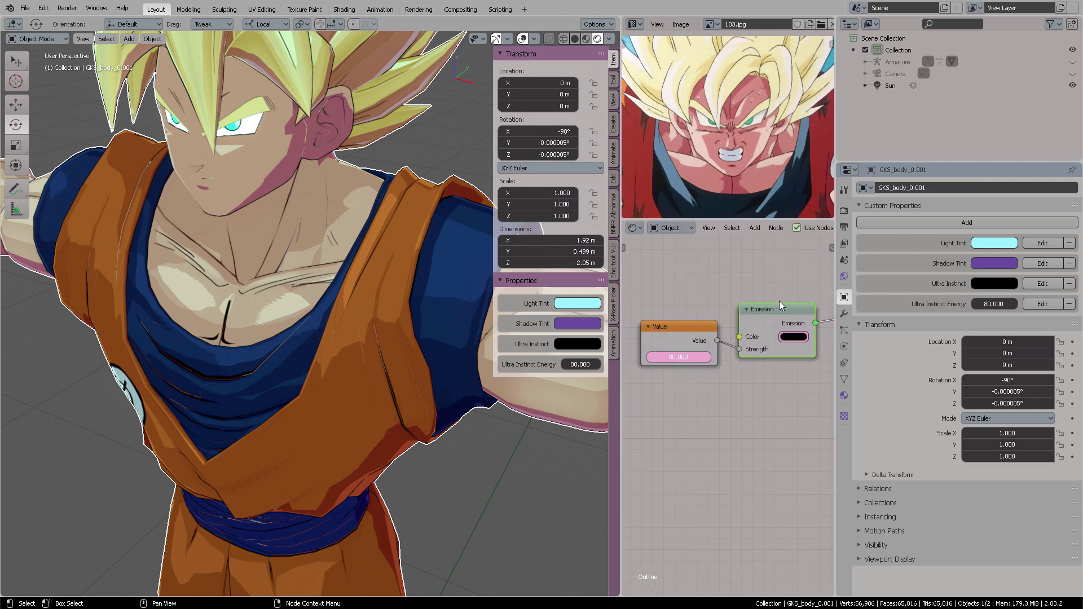
pyautogui.moveTo(711, 310); pyautogui.dragTo(734, 311, button='middle')
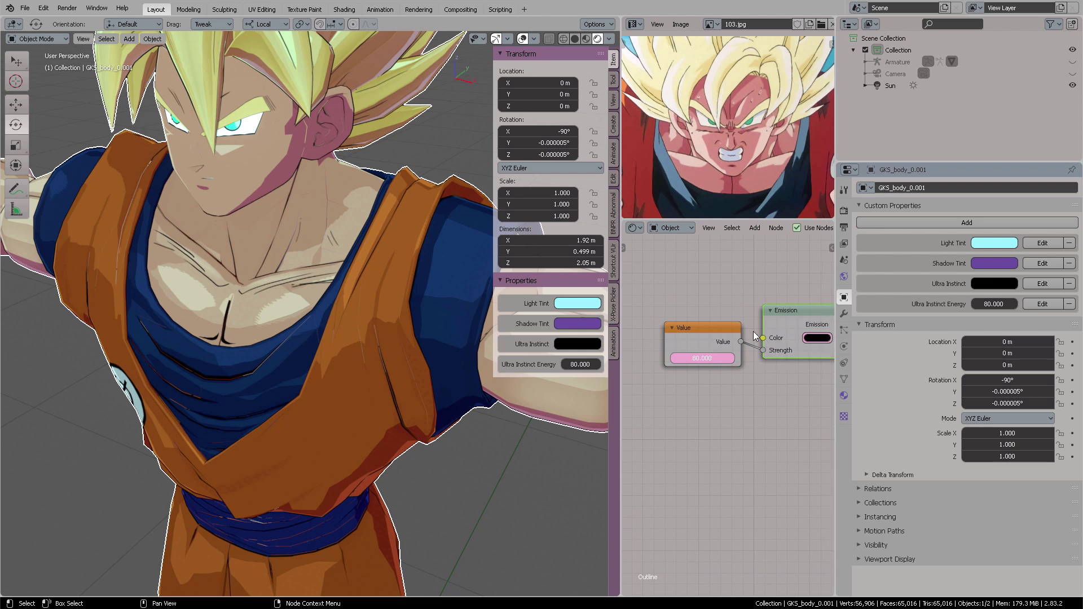
pyautogui.moveTo(702, 328); pyautogui.dragTo(692, 328)
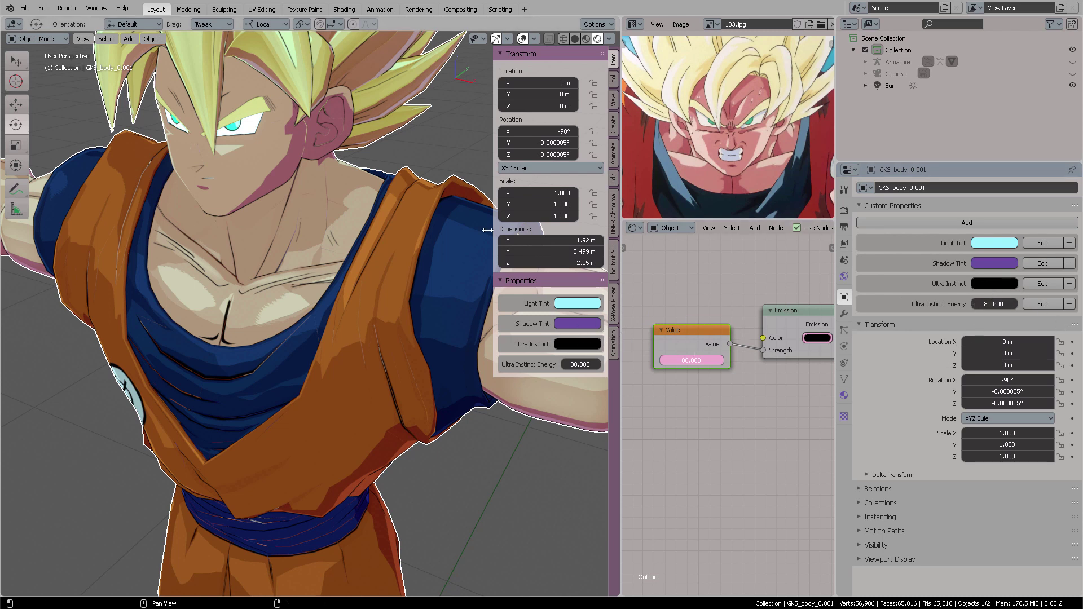
# Change the body's Ultra Instinct color from black to a bright blue and deselect the body
pyautogui.scroll(-4, 395, 220)
pyautogui.moveTo(395, 220); pyautogui.dragTo(630, 332, button='middle')
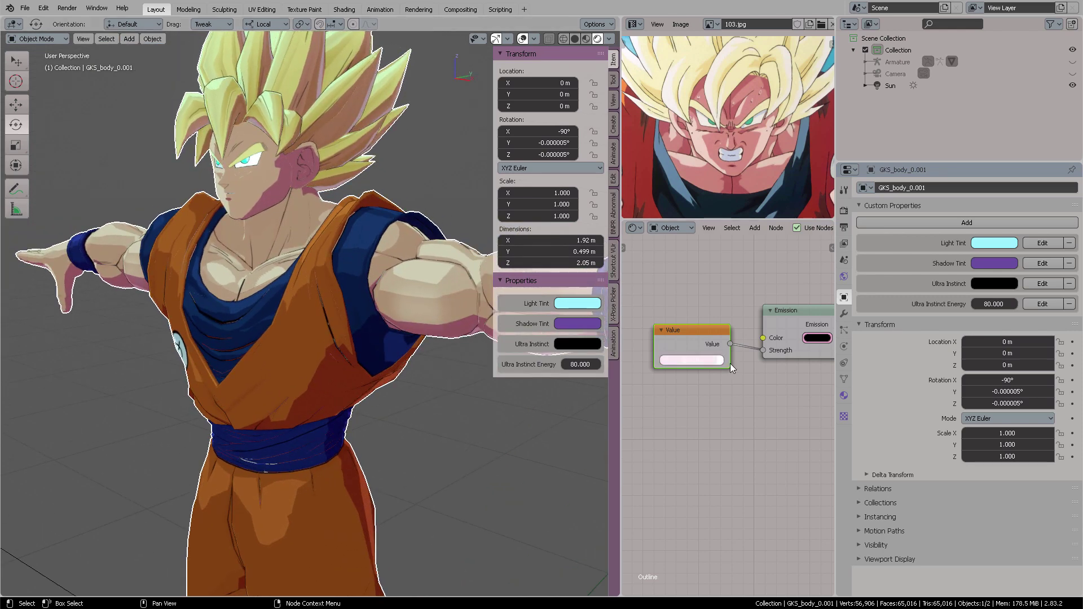
pyautogui.click(583, 345)
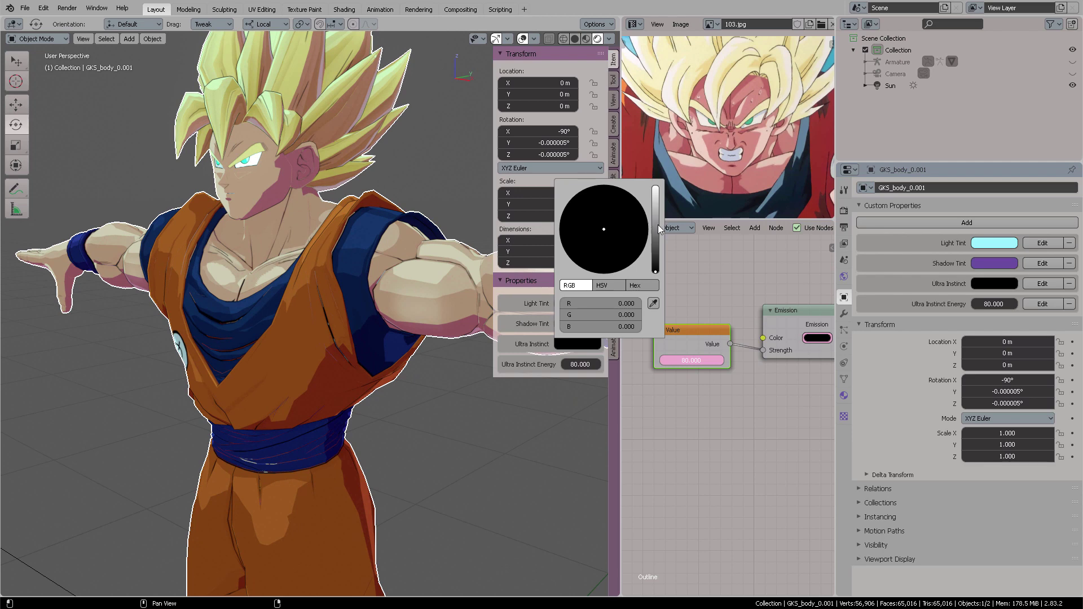
pyautogui.moveTo(652, 260); pyautogui.dragTo(620, 196)
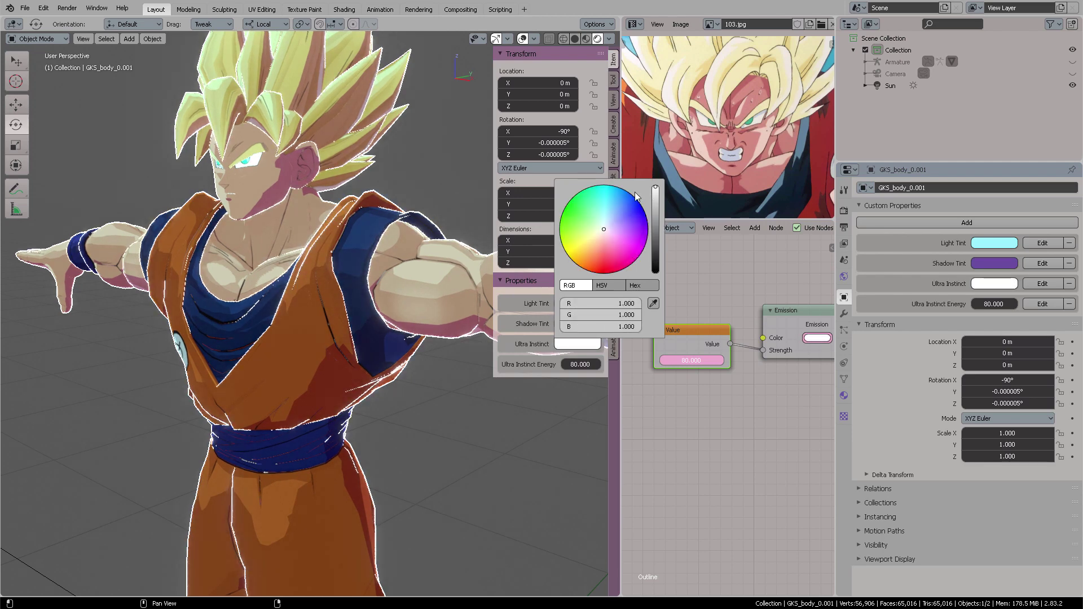
pyautogui.moveTo(350, 248); pyautogui.dragTo(353, 283, button='middle')
pyautogui.click(401, 272)
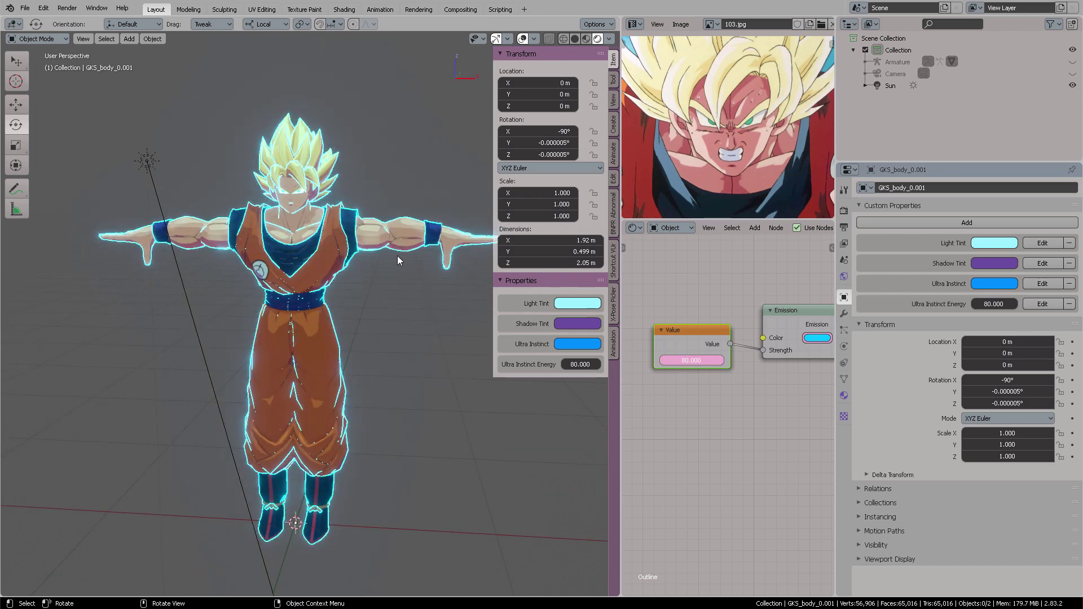
# Render the scene from the camera, and inspect the character's glowing outline in the viewport with the body selected and deselected
pyautogui.press('F12')
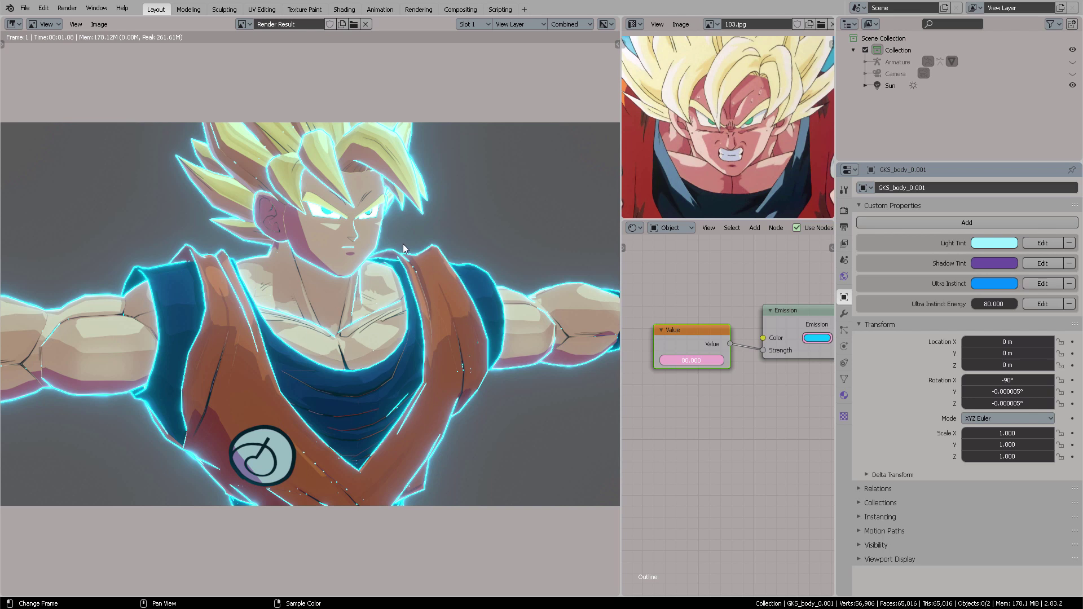
pyautogui.press('Escape')
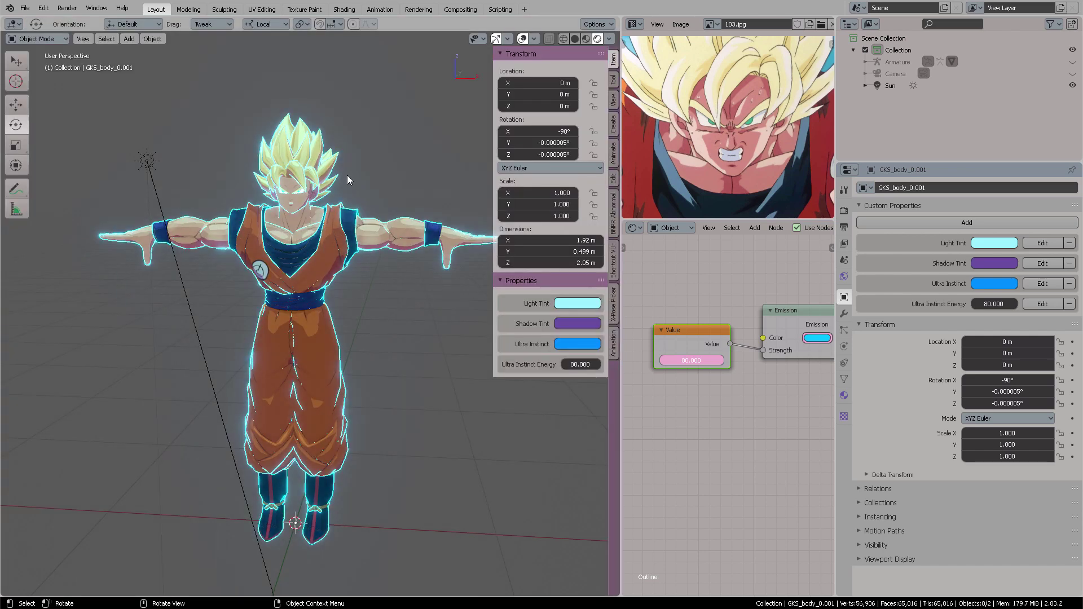
pyautogui.moveTo(349, 276); pyautogui.dragTo(367, 290, button='middle')
pyautogui.click(289, 253)
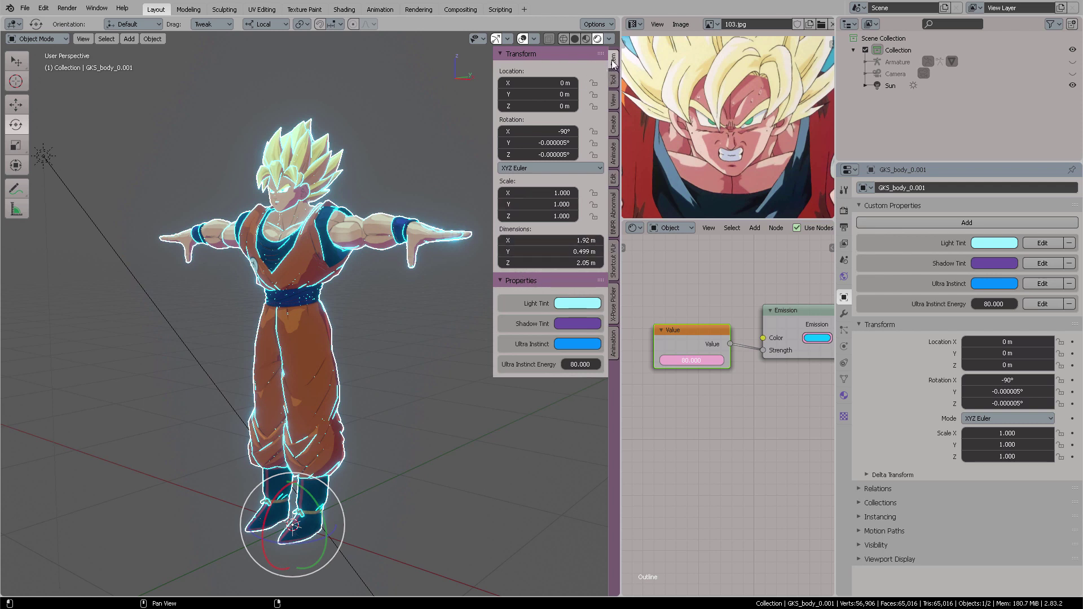
pyautogui.click(403, 333)
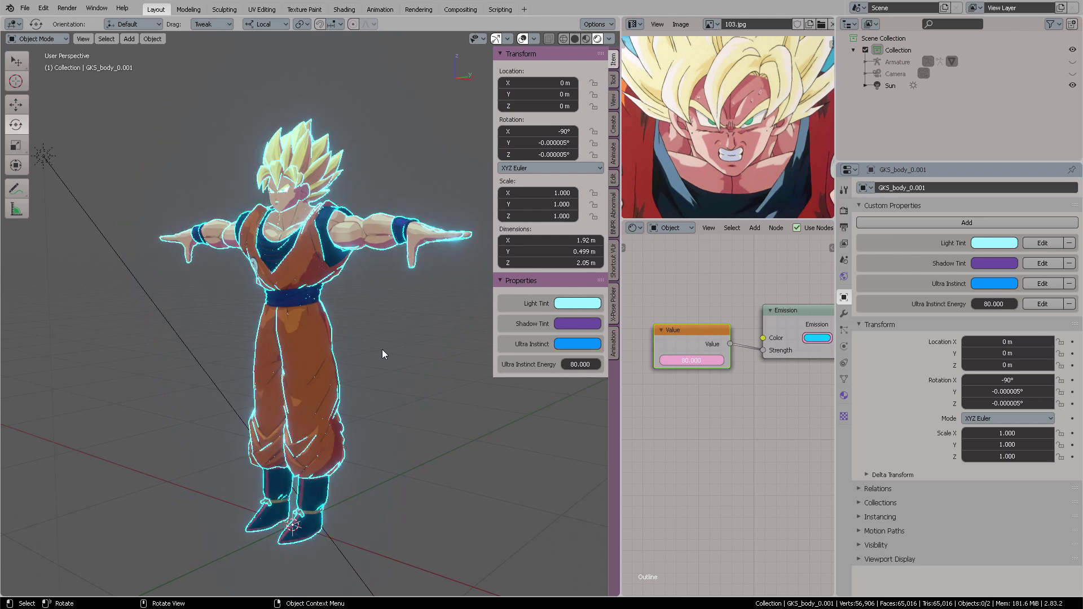
pyautogui.moveTo(381, 349)
pyautogui.keyDown('alt'); pyautogui.mouseDown(button='middle')
pyautogui.moveTo(405, 351)
pyautogui.moveTo(367, 358)
pyautogui.mouseUp(button='middle'); pyautogui.keyUp('alt')
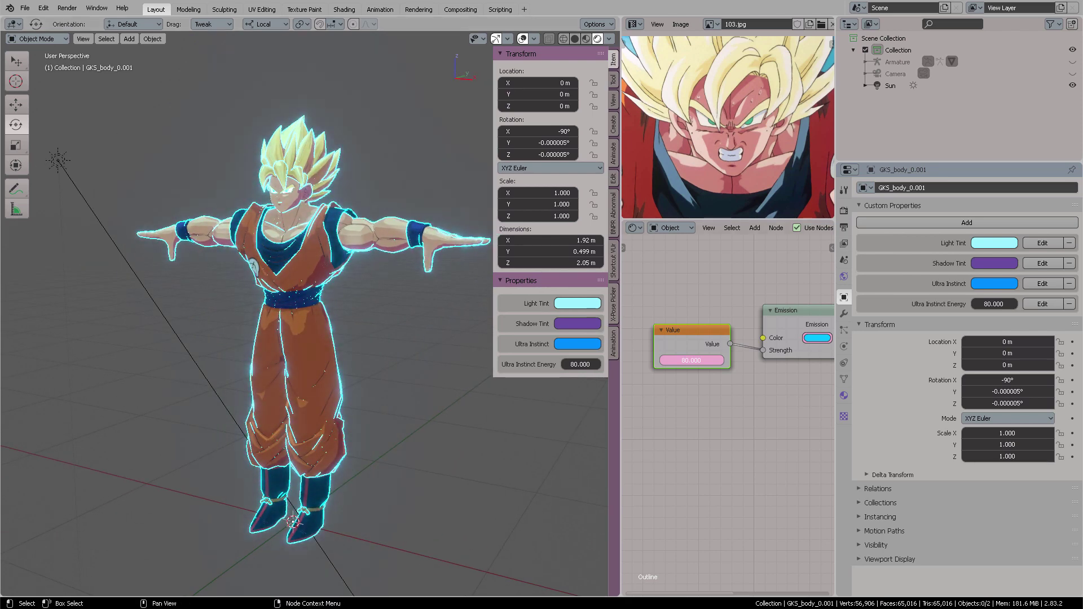